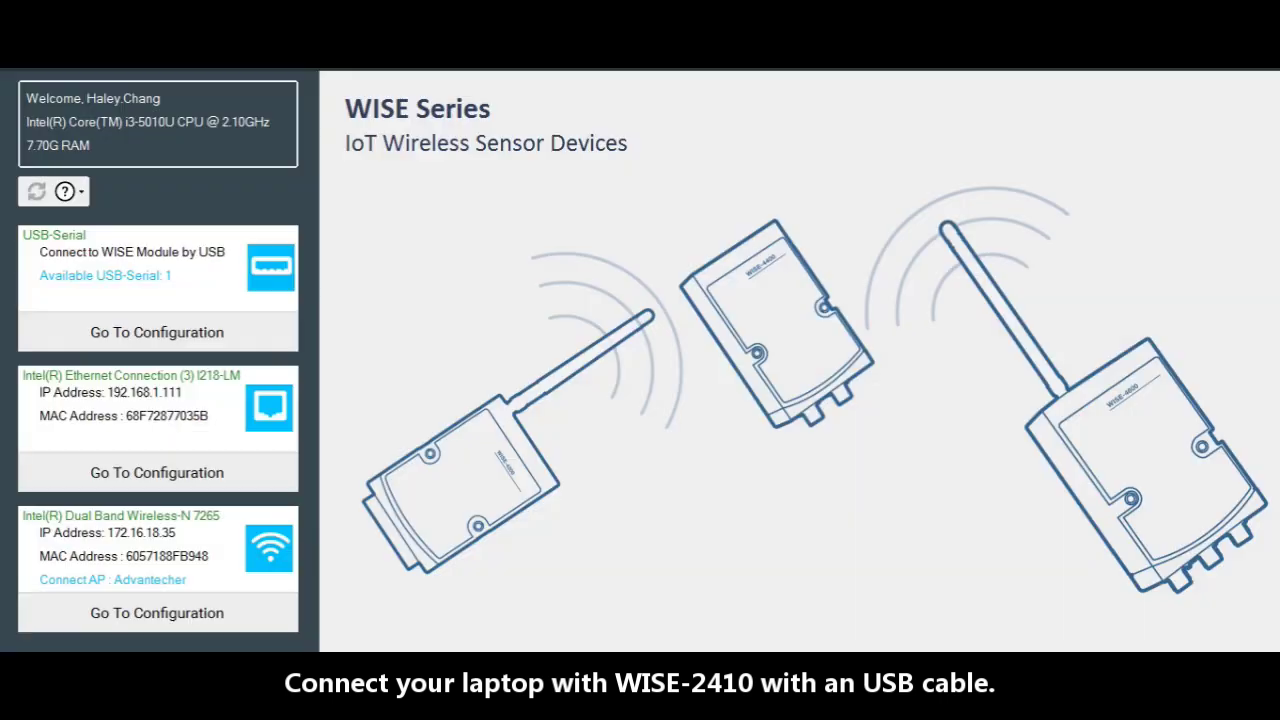
Step: Connect to the WISE-2410-NA over COM3 and view its RF Module settings (LoRaWAN, ABP)
{"action": "left_click", "coordinate": [111, 337]}
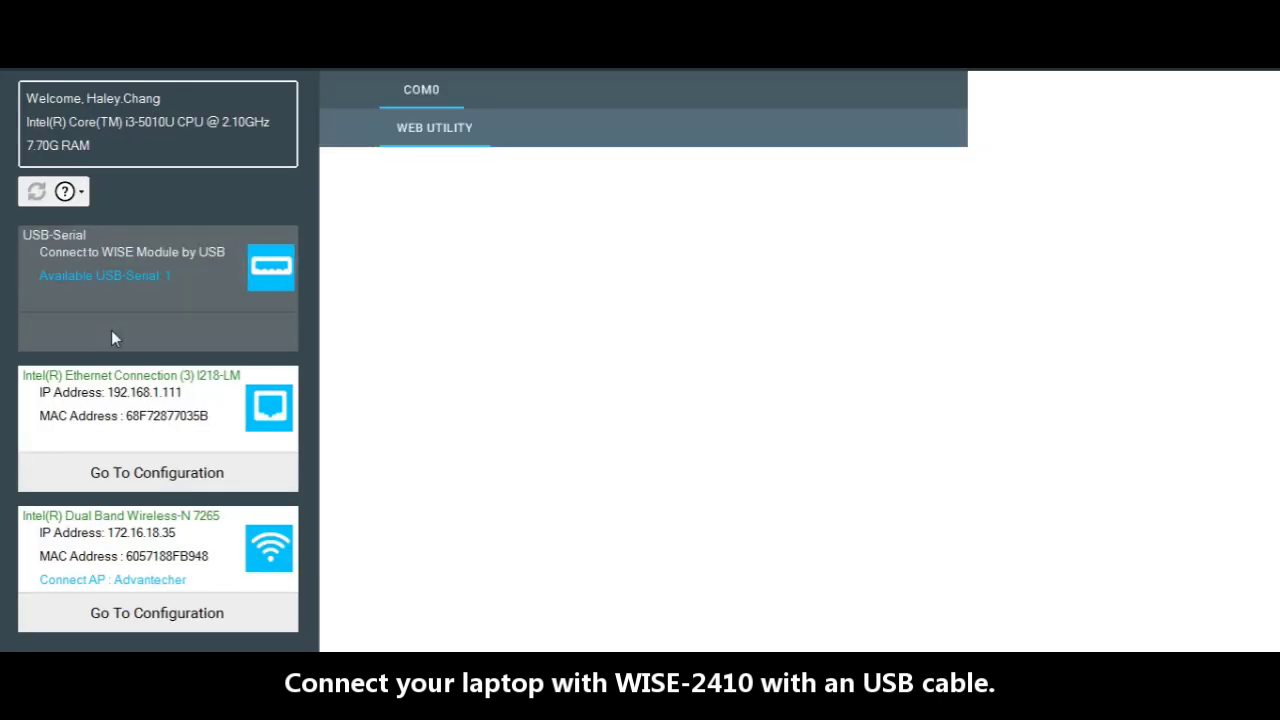
{"action": "left_click", "coordinate": [367, 161]}
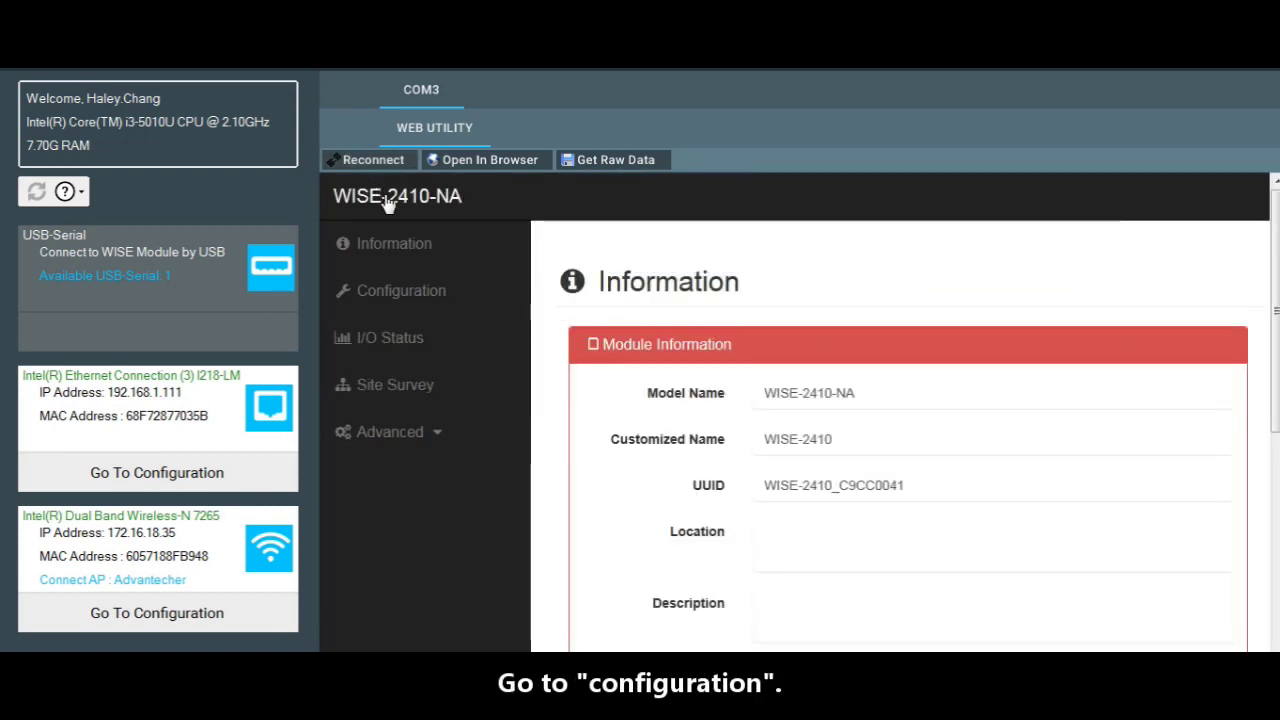
{"action": "left_click", "coordinate": [410, 291]}
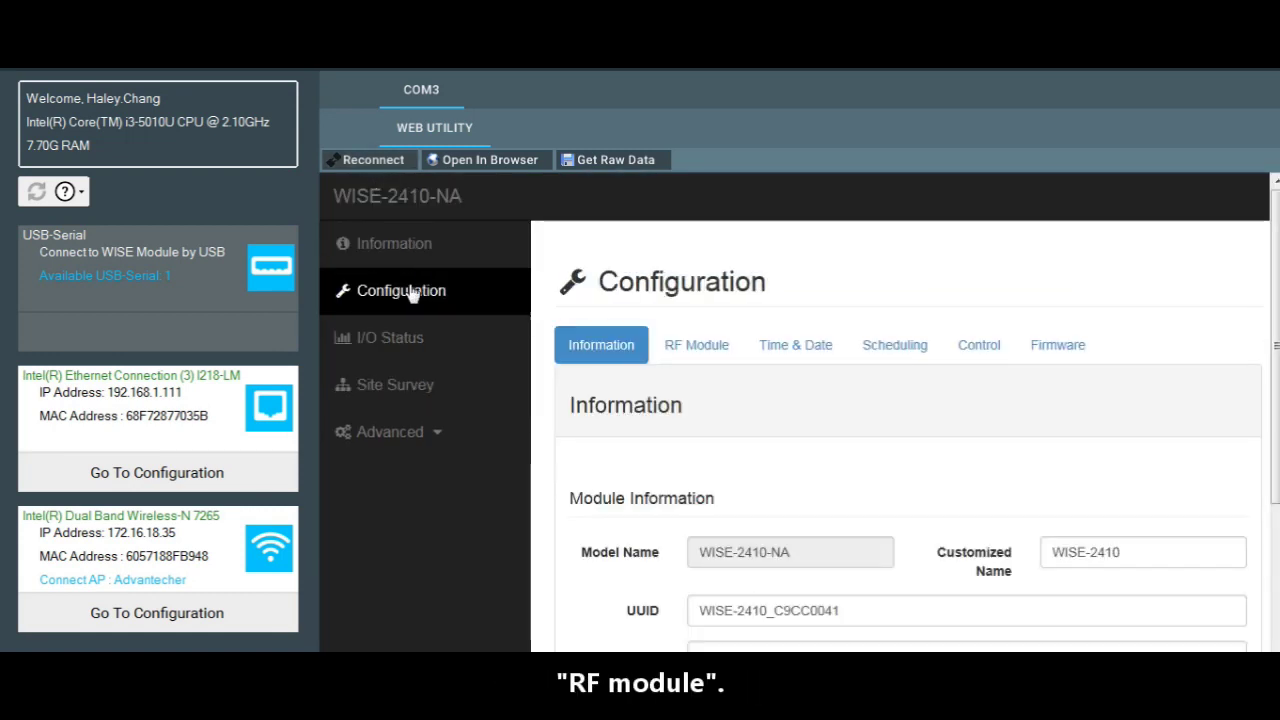
{"action": "left_click", "coordinate": [693, 344]}
{"action": "scroll", "coordinate": [726, 371], "scroll_direction": "down", "scroll_amount": 3}
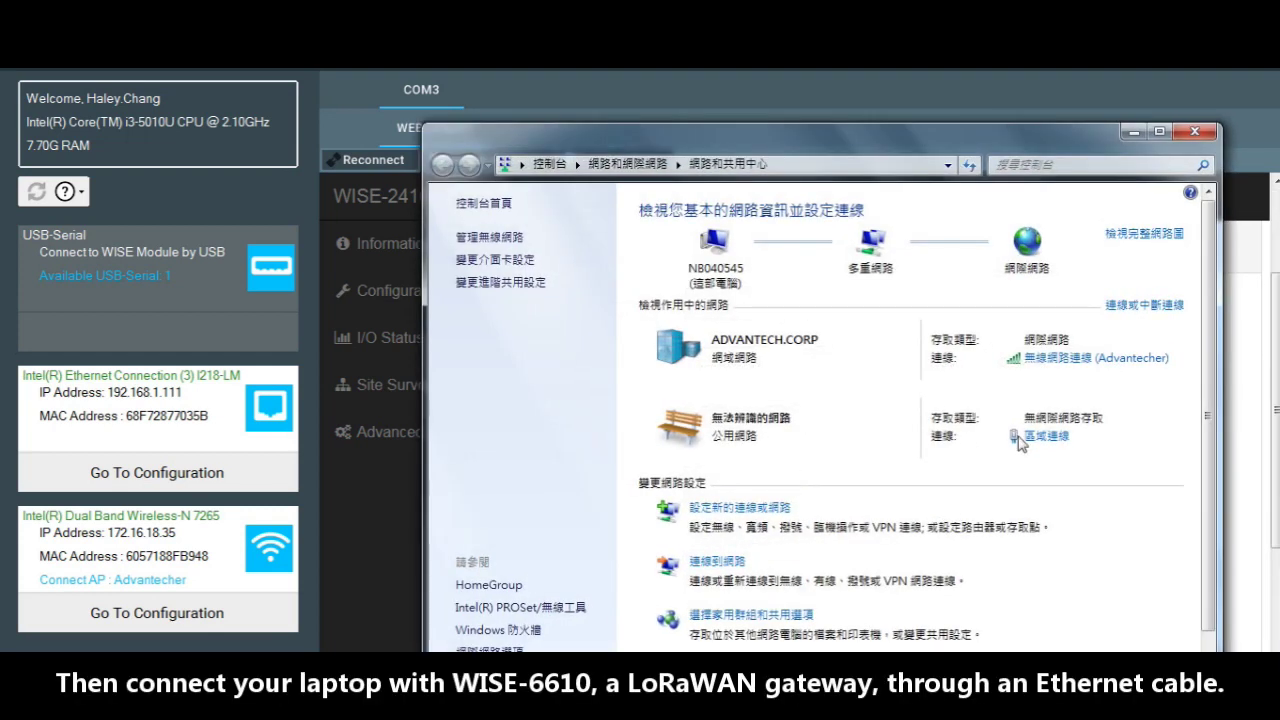
Step: Give Local Area Connection's IPv4 the static address 192.168.1.111, mask 255.255.255.0
{"action": "left_click", "coordinate": [1045, 437]}
{"action": "left_click", "coordinate": [552, 532]}
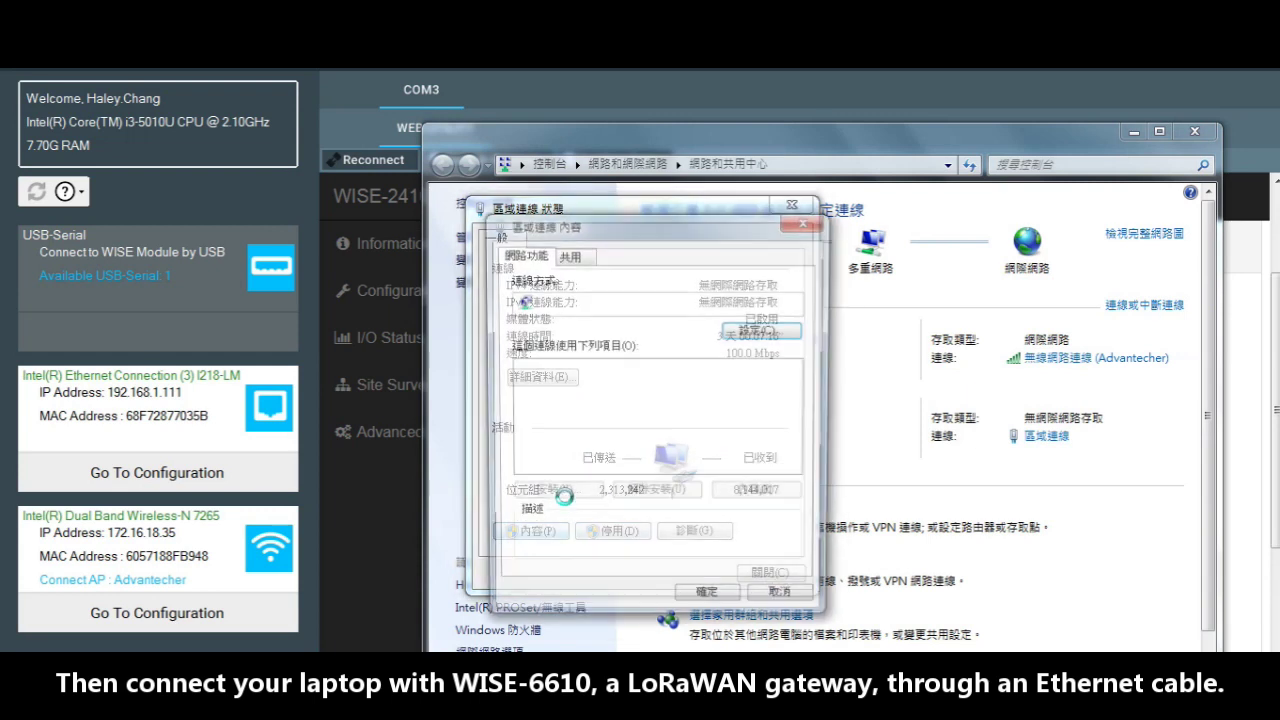
{"action": "double_click", "coordinate": [668, 449]}
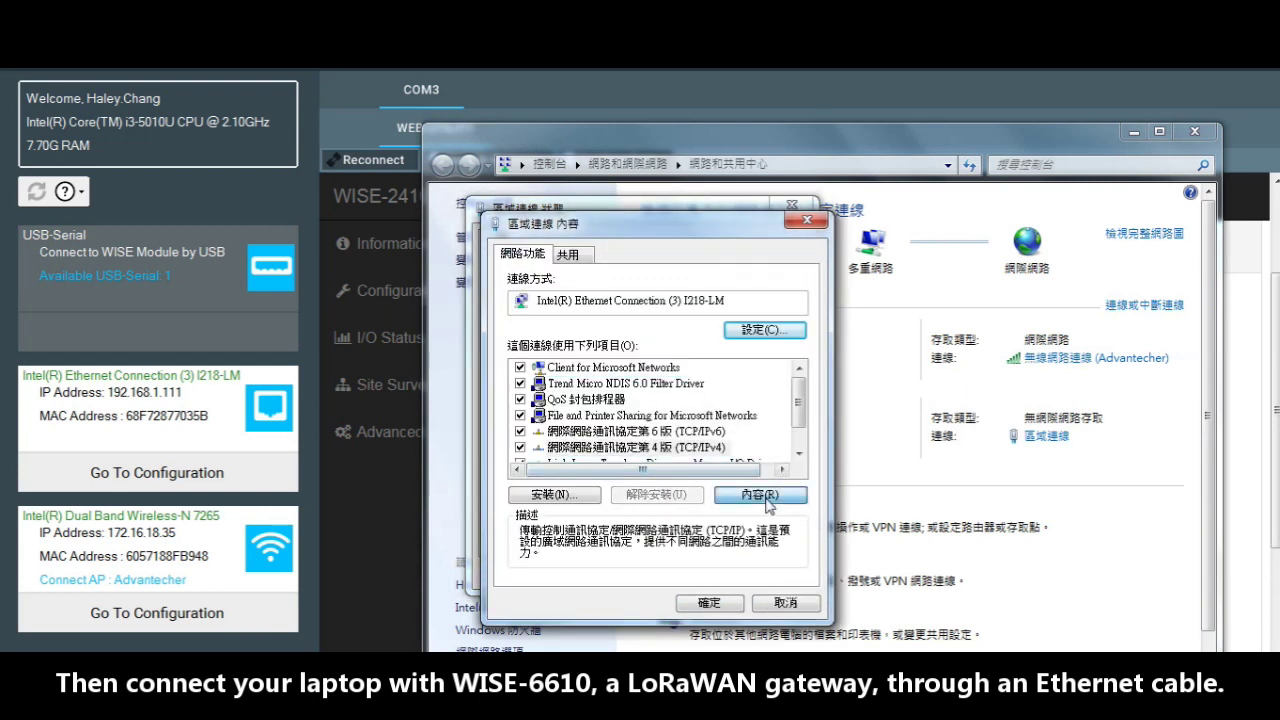
{"action": "left_click", "coordinate": [620, 423]}
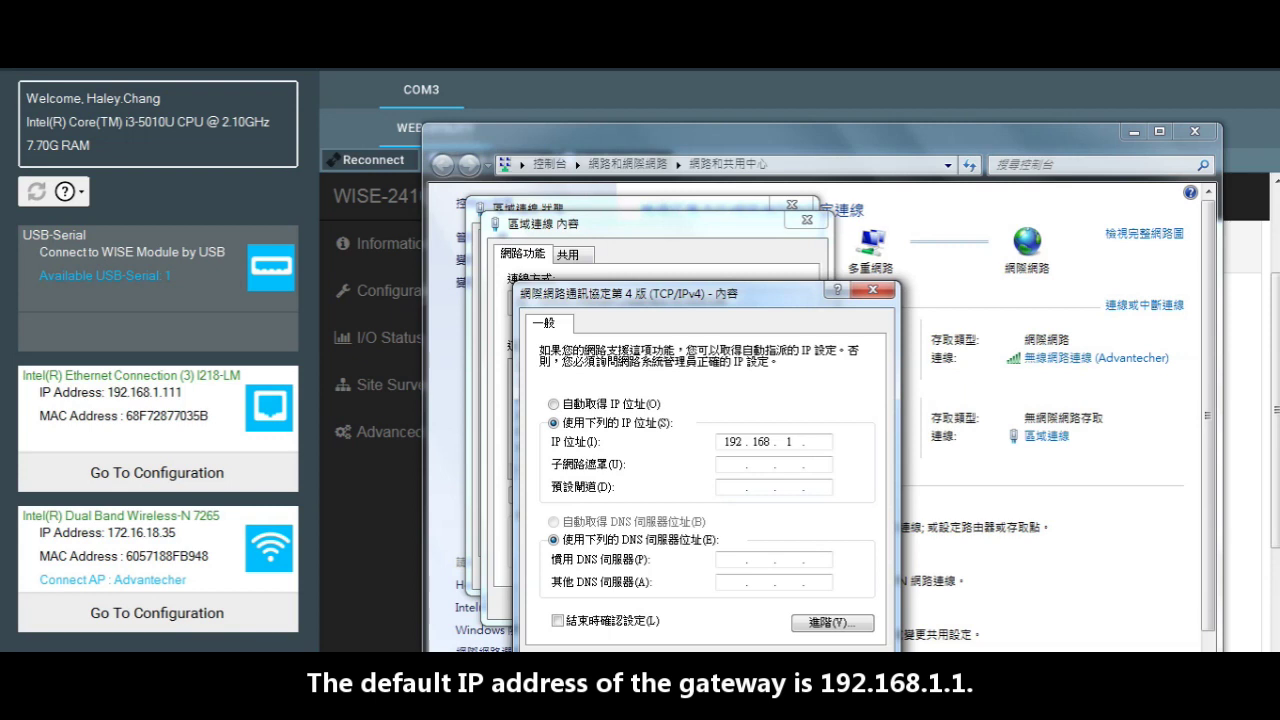
{"action": "type", "text": "111"}
{"action": "key", "text": "Tab"}
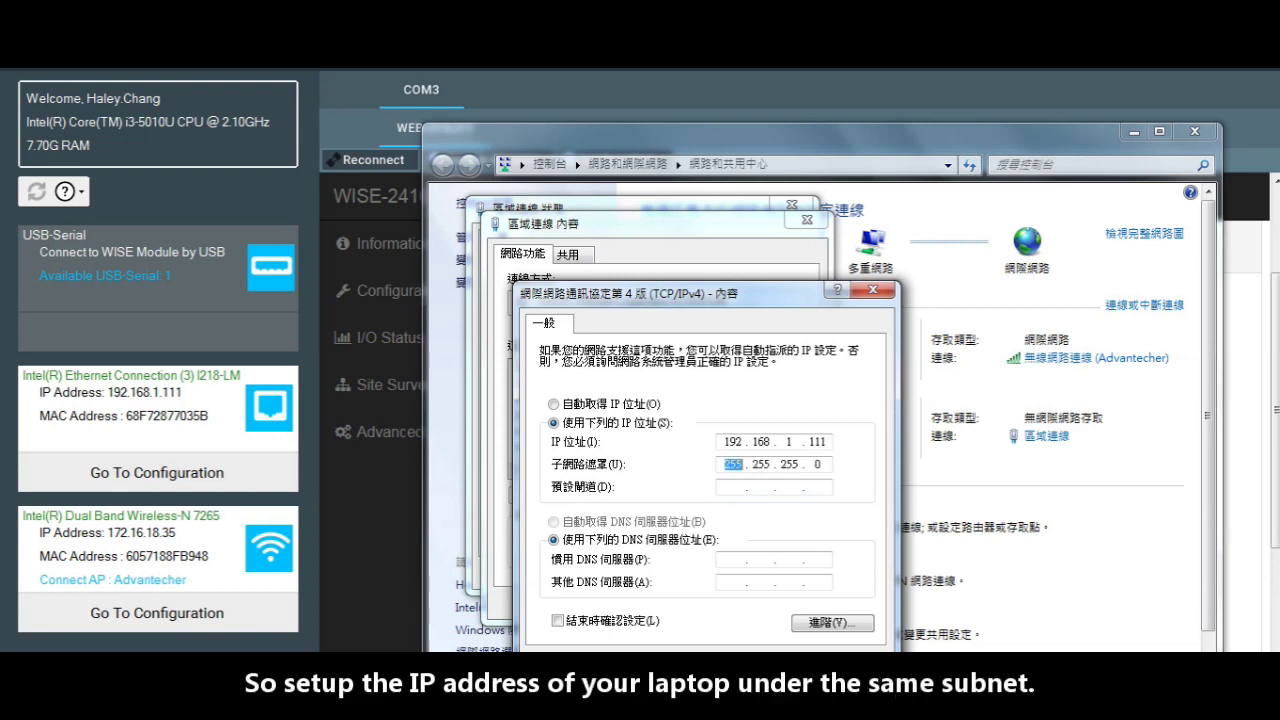
{"action": "left_click_drag", "start_coordinate": [764, 294], "coordinate": [768, 229]}
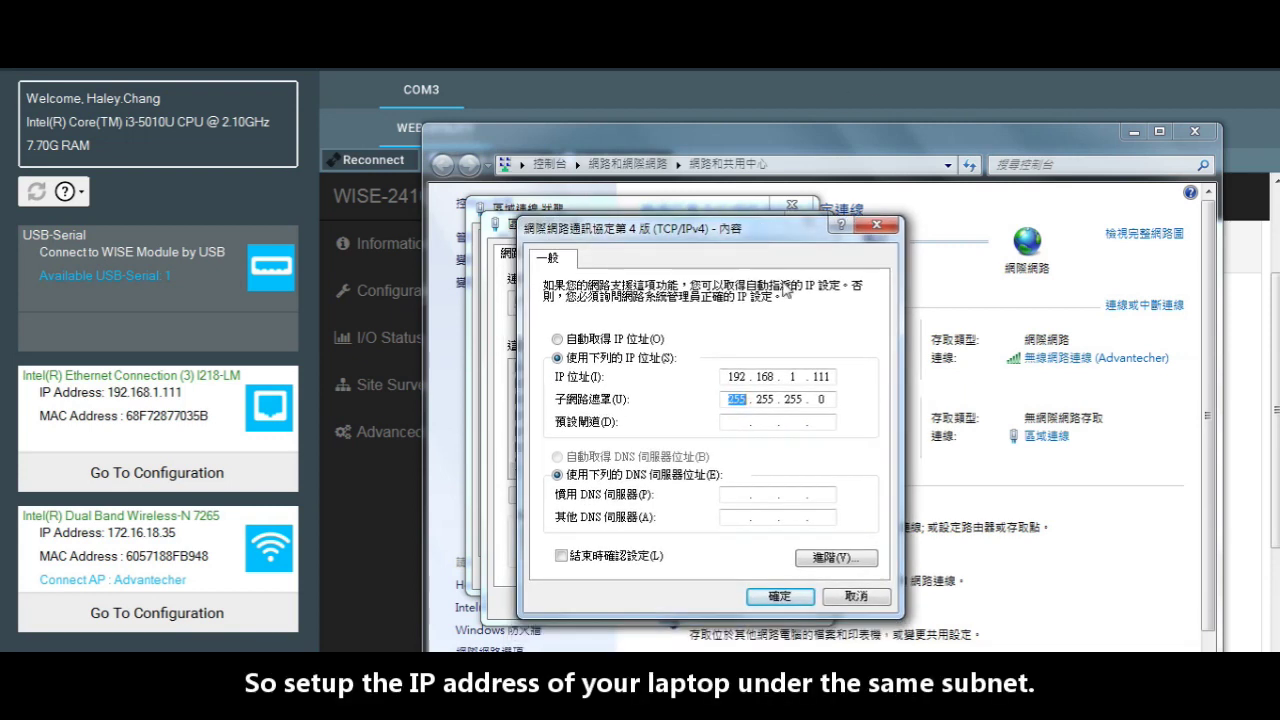
{"action": "left_click", "coordinate": [781, 596]}
{"action": "left_click", "coordinate": [718, 607]}
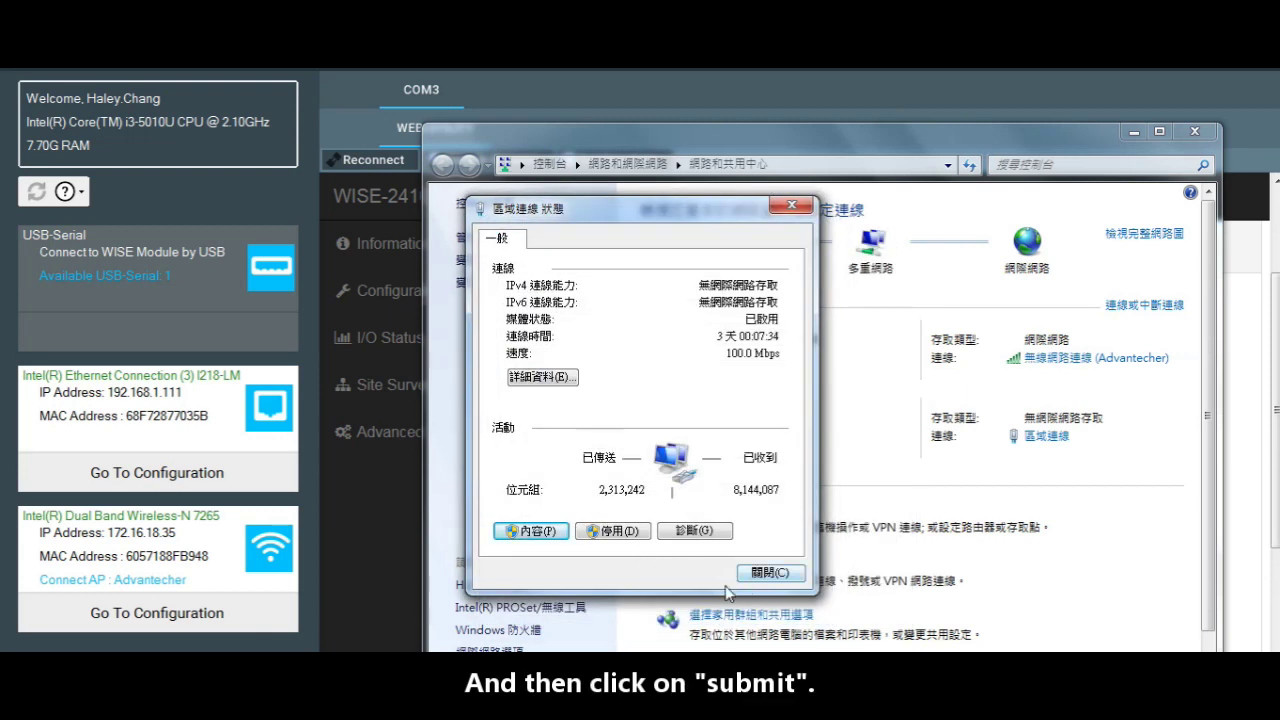
{"action": "left_click", "coordinate": [751, 580]}
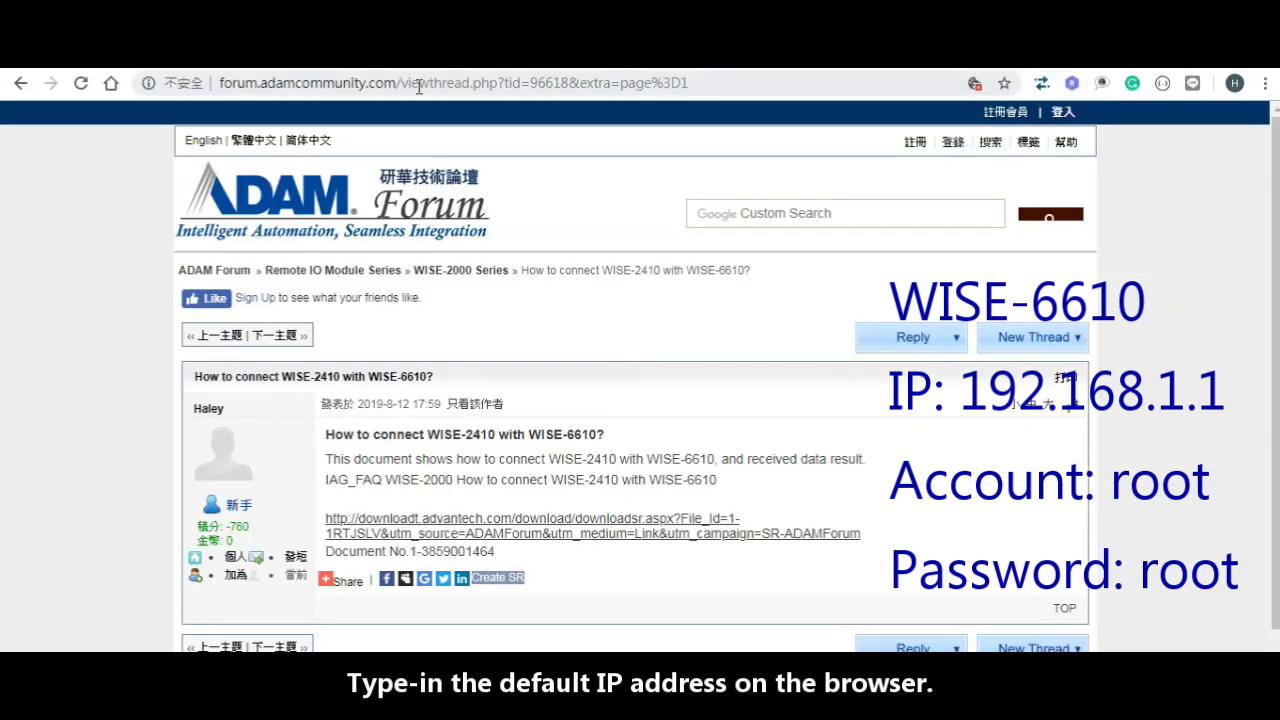
Step: Browse to 192.168.1.1 and log in with the gateway's default username and password
{"action": "left_click", "coordinate": [447, 86]}
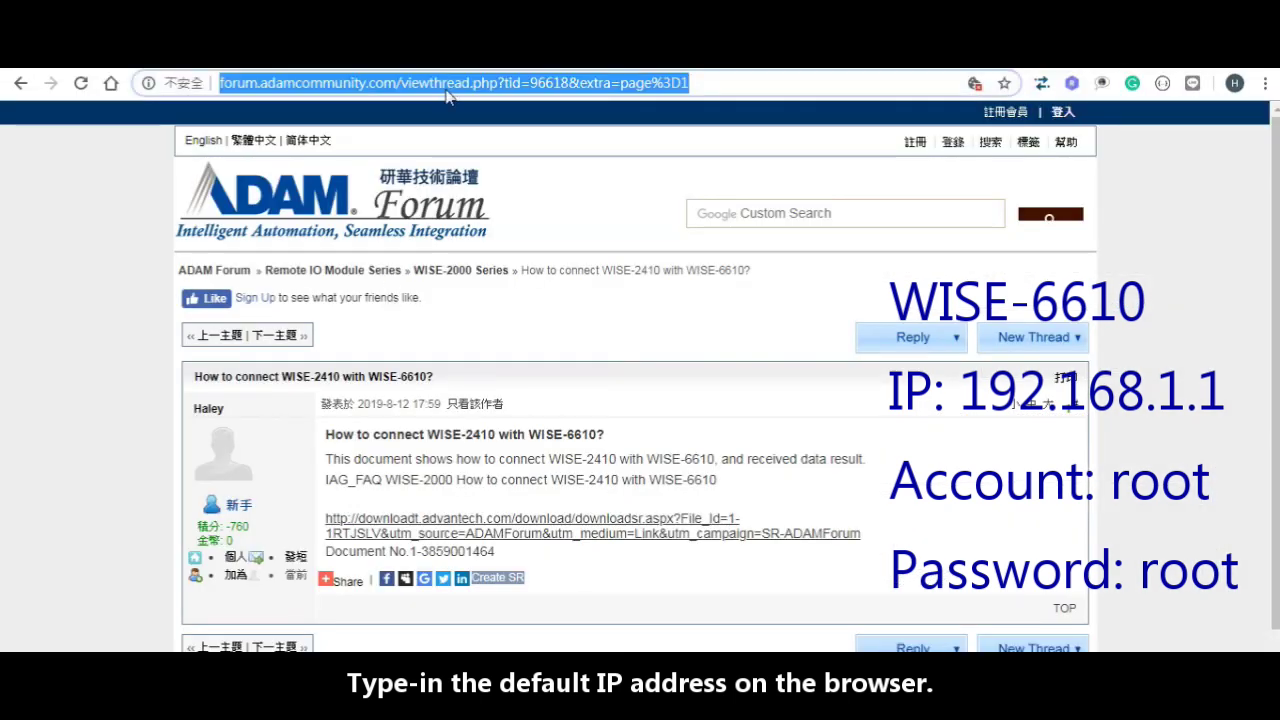
{"action": "type", "text": "192"}
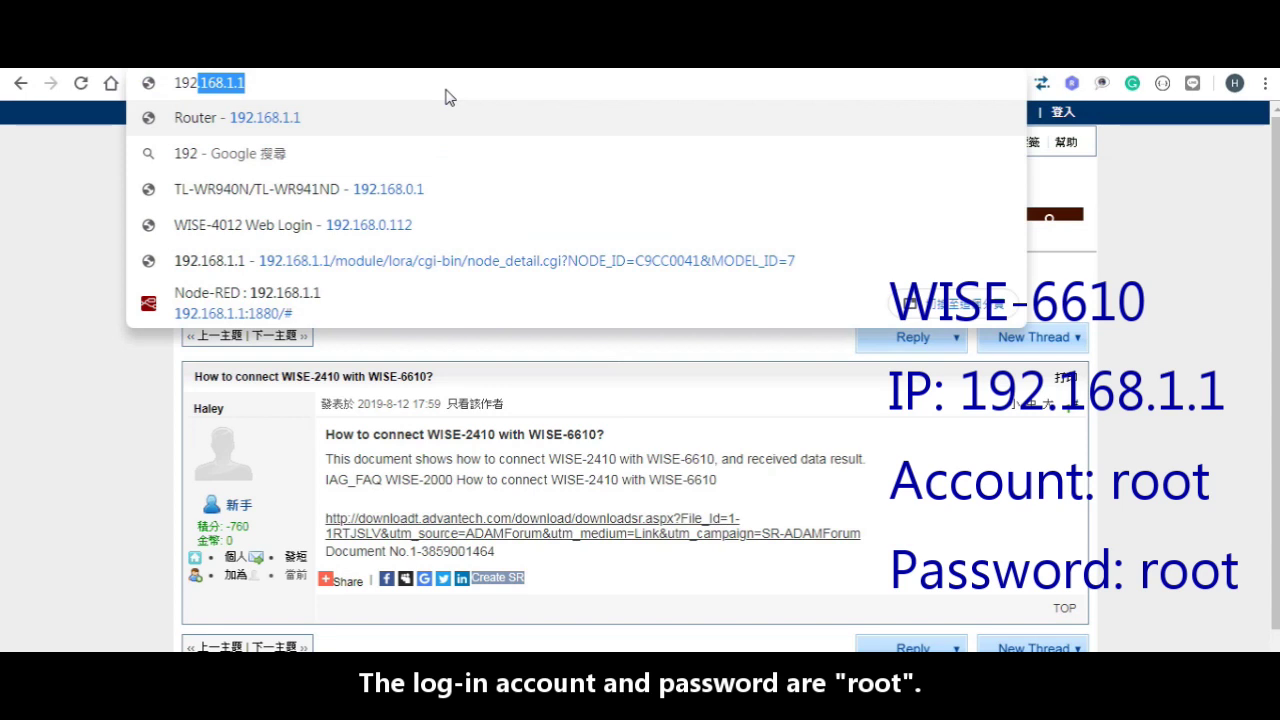
{"action": "key", "text": "Return"}
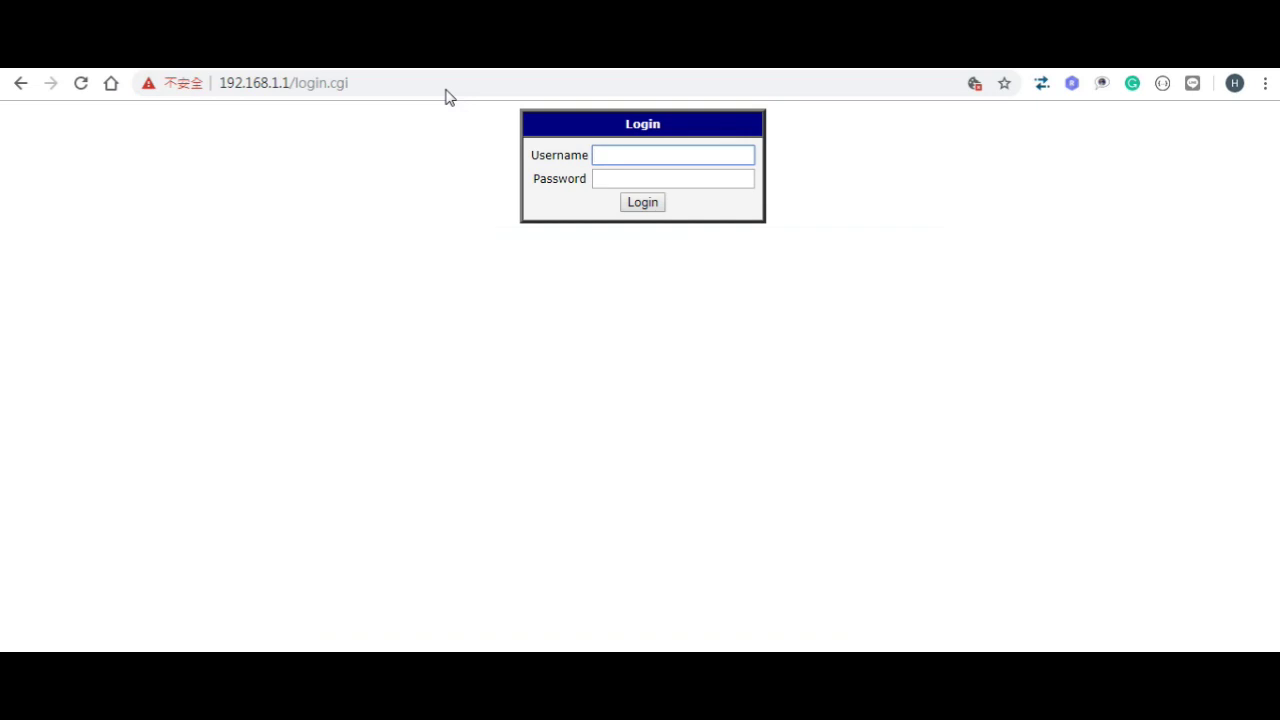
{"action": "type", "text": "root"}
{"action": "key", "text": "Tab"}
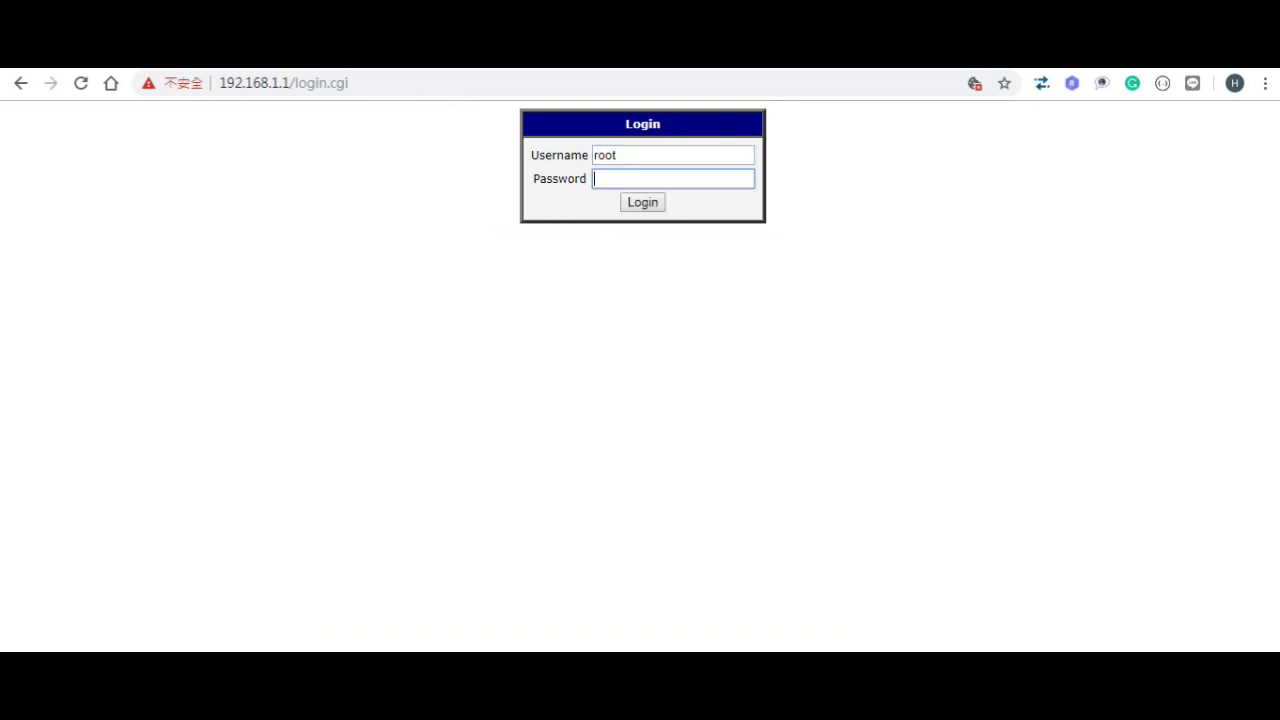
{"action": "type", "text": "root"}
{"action": "key", "text": "Return"}
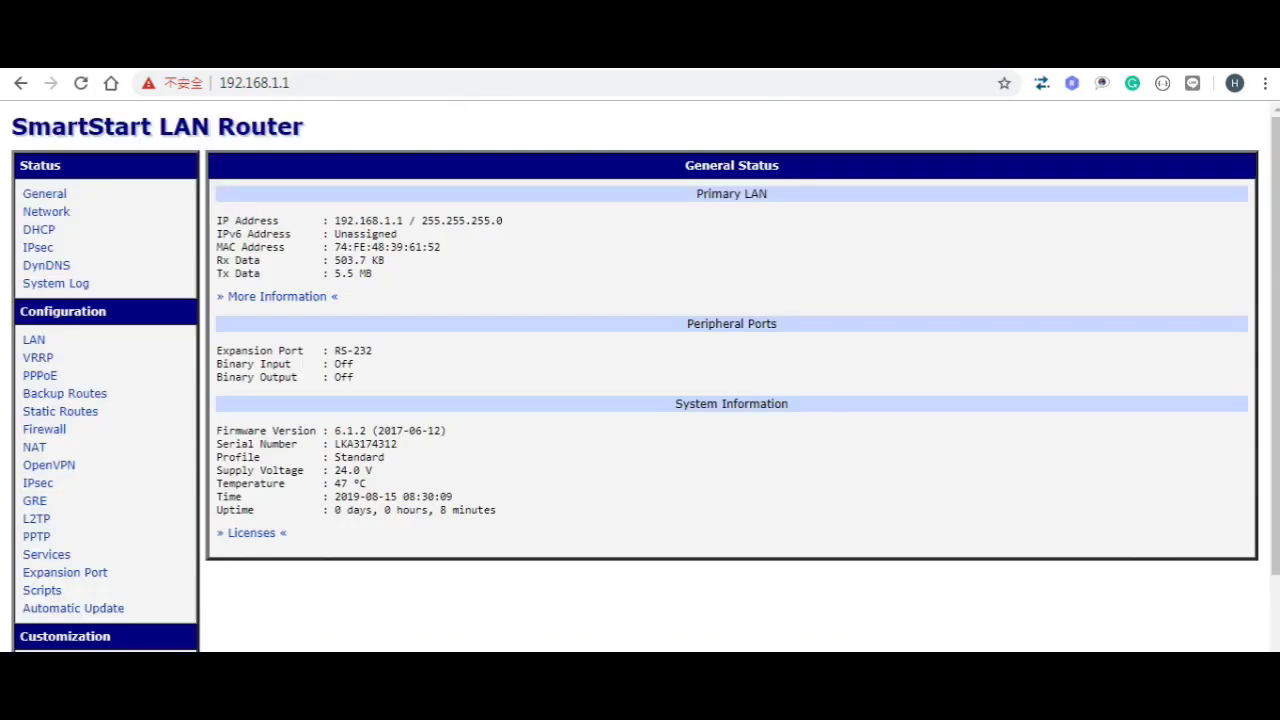
Step: Apply the LoRaWAN US902-0 quick setup: Radio 0 902700 KHz, Radio 1 903400 KHz
{"action": "scroll", "coordinate": [183, 270], "scroll_direction": "down", "scroll_amount": 2}
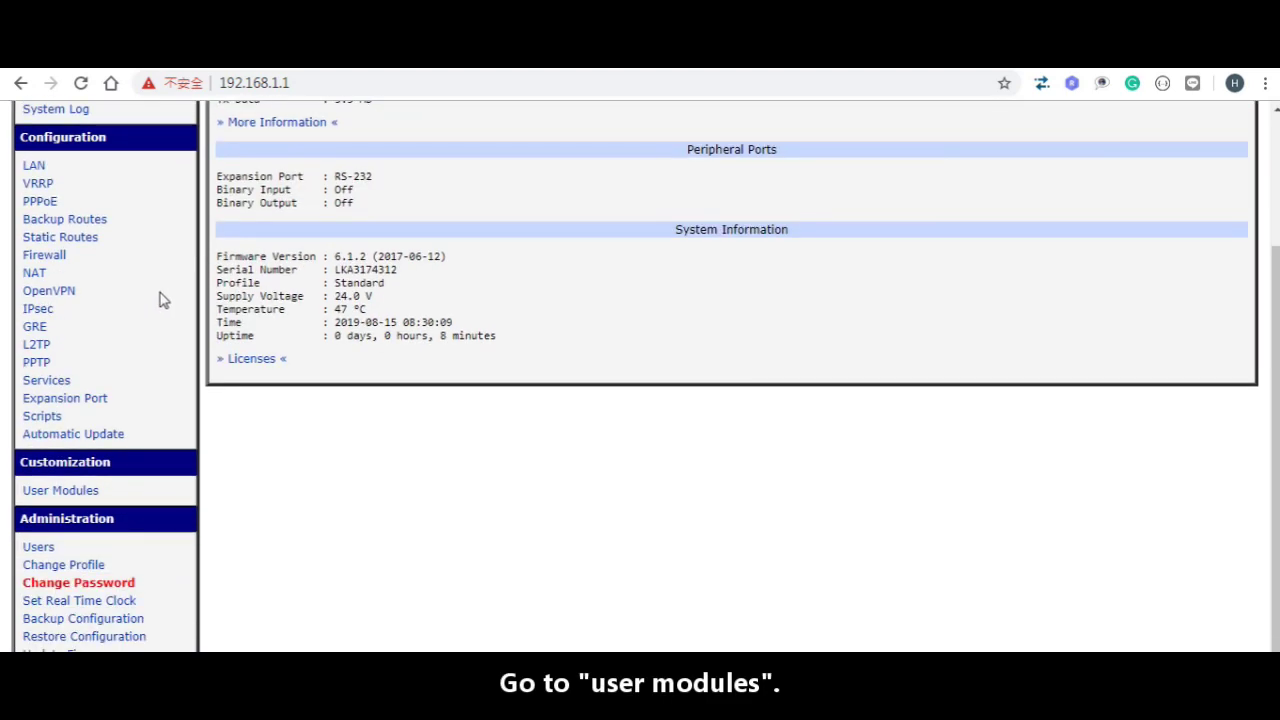
{"action": "left_click", "coordinate": [80, 493]}
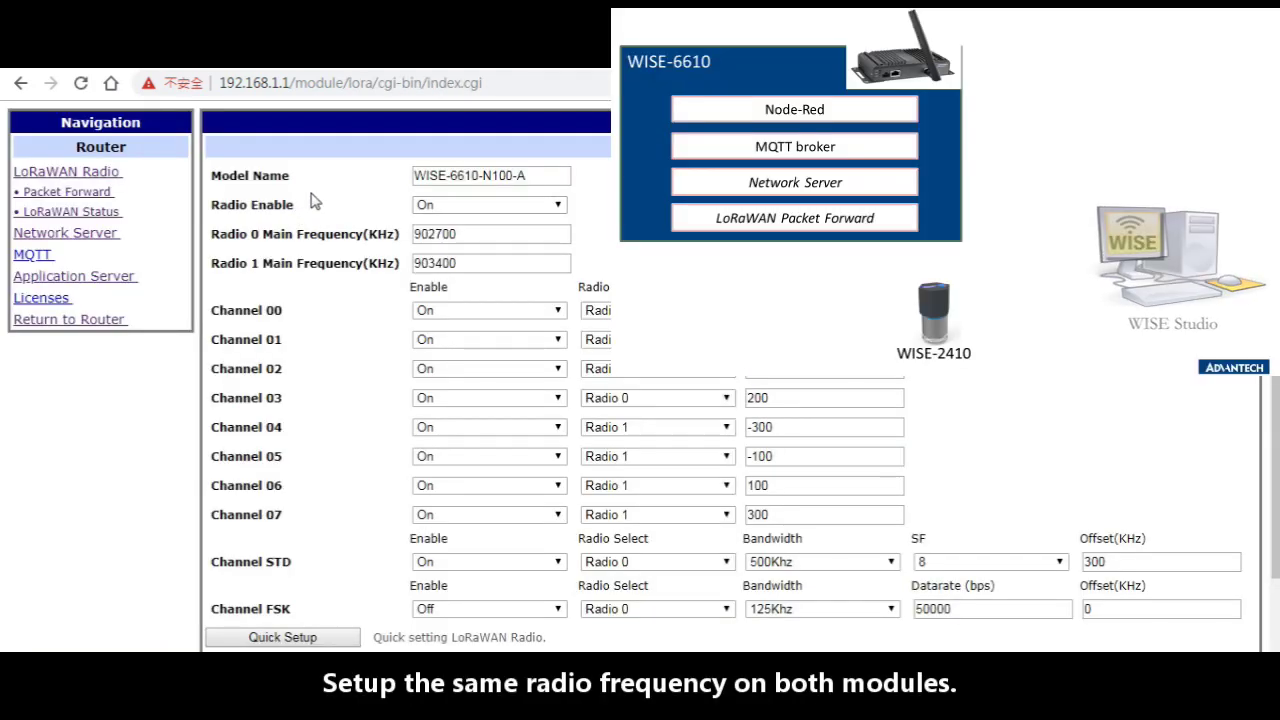
{"action": "left_click", "coordinate": [310, 640]}
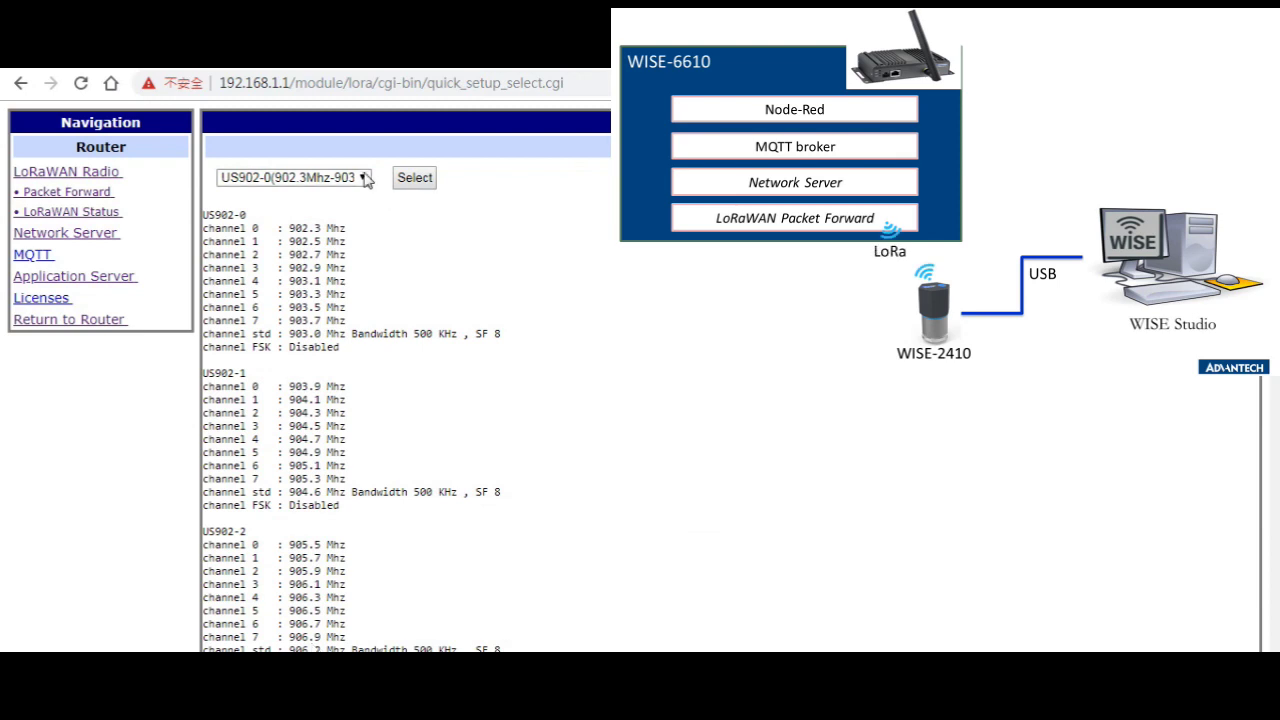
{"action": "left_click", "coordinate": [364, 177]}
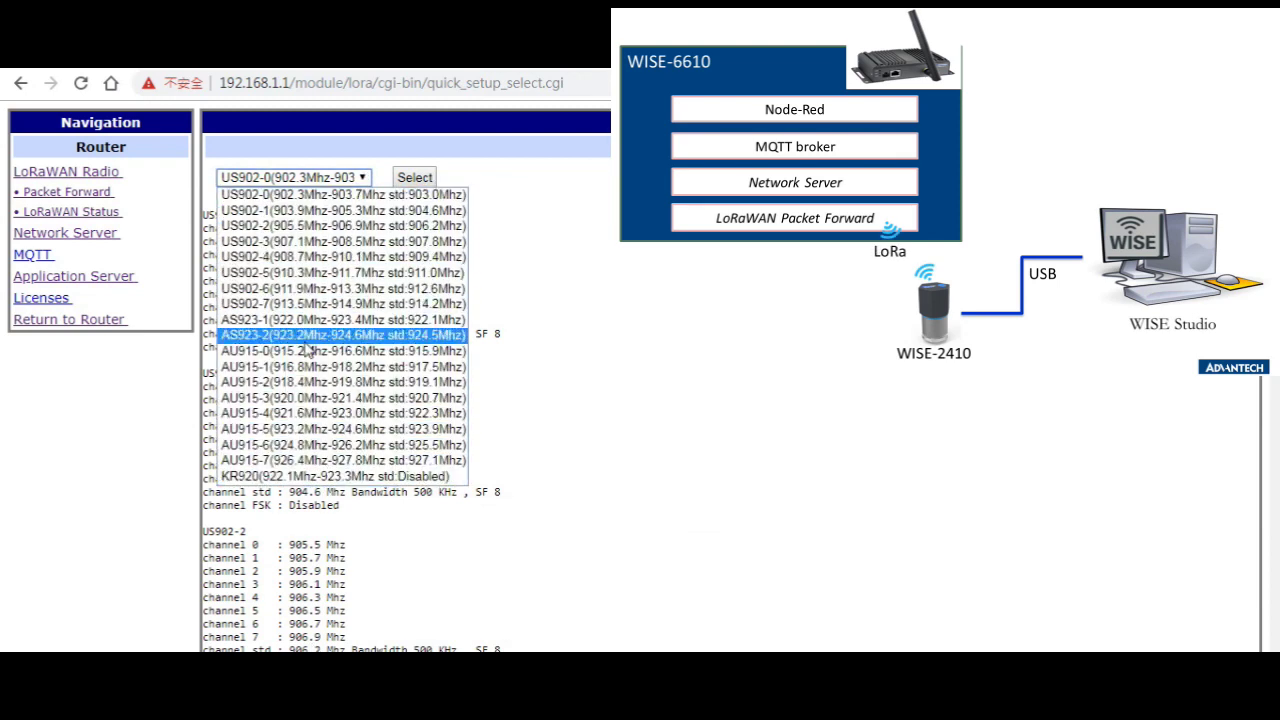
{"action": "left_click", "coordinate": [289, 195]}
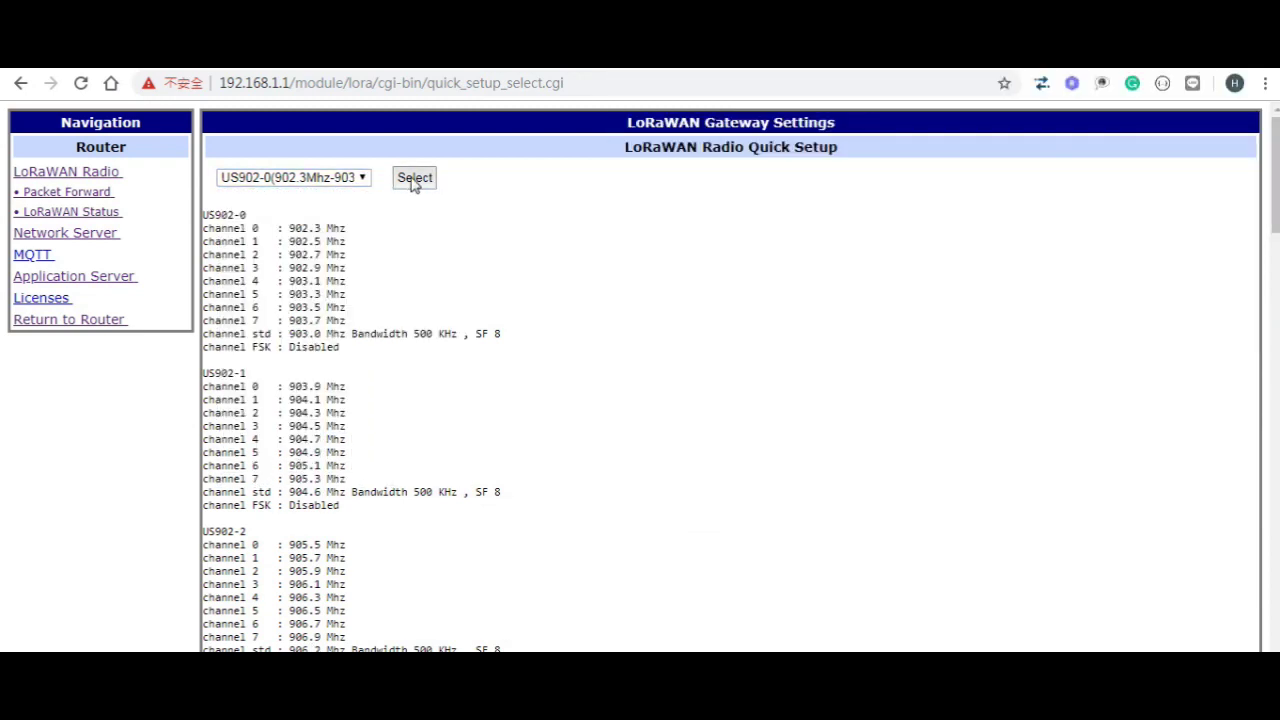
{"action": "left_click", "coordinate": [415, 179]}
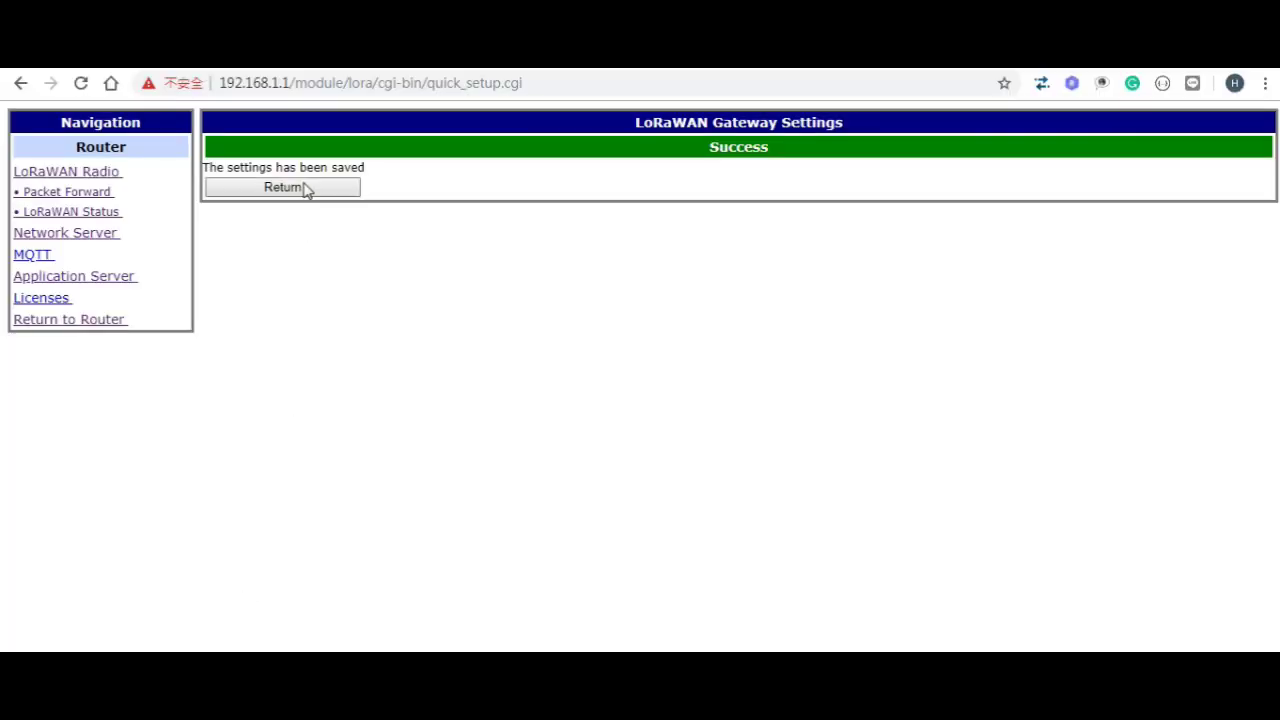
{"action": "left_click", "coordinate": [304, 188]}
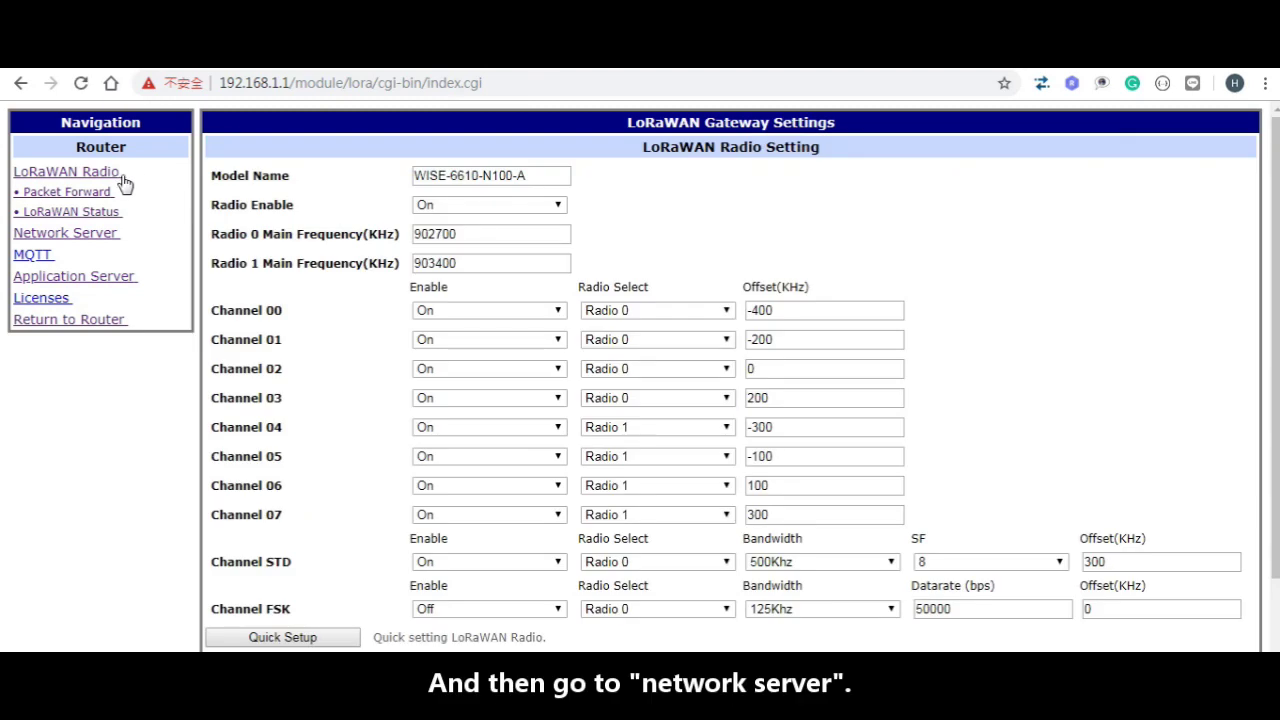
Step: Open the network server admin's Devices > Activated (Nodes) list
{"action": "left_click", "coordinate": [75, 238]}
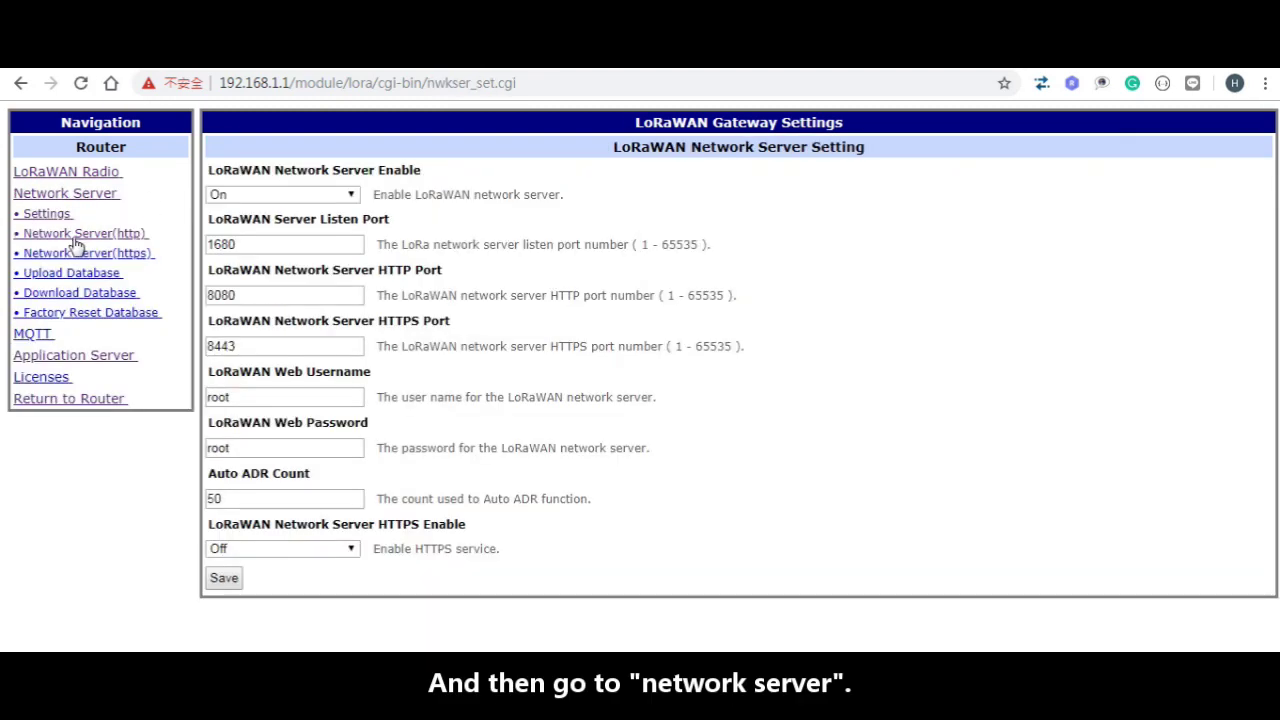
{"action": "left_click", "coordinate": [75, 238]}
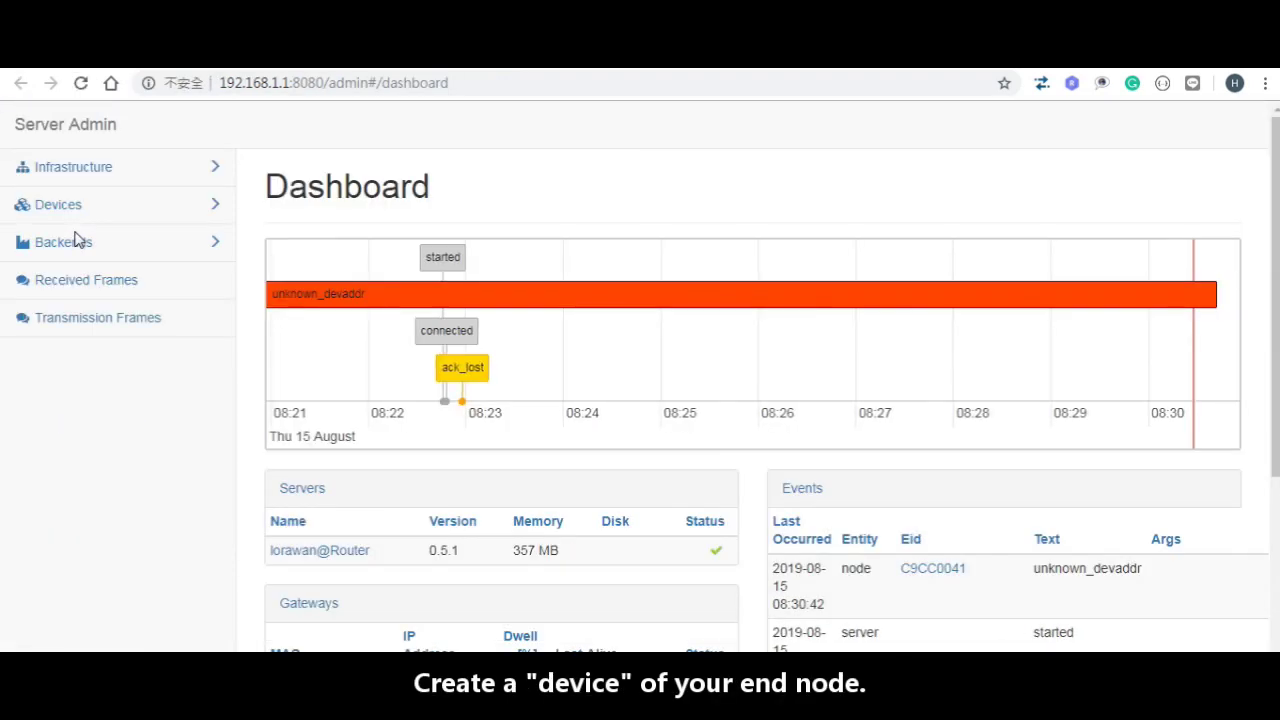
{"action": "left_click", "coordinate": [74, 247]}
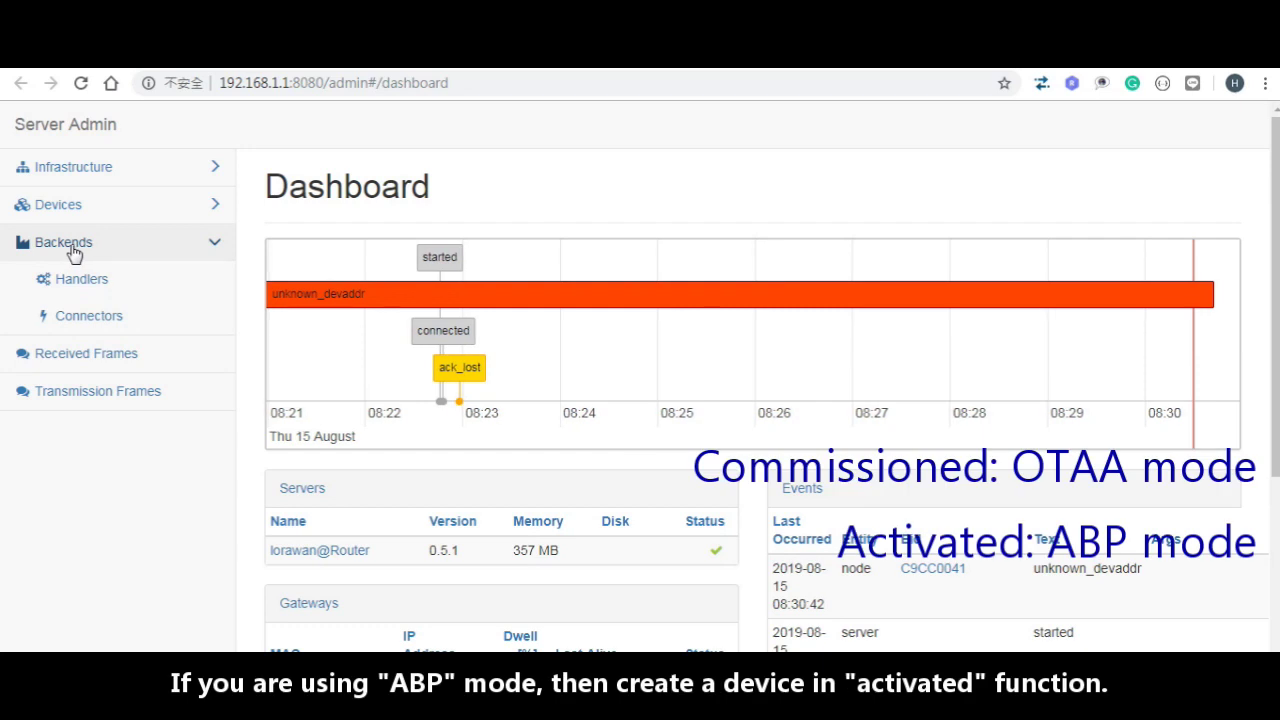
{"action": "left_click", "coordinate": [85, 210]}
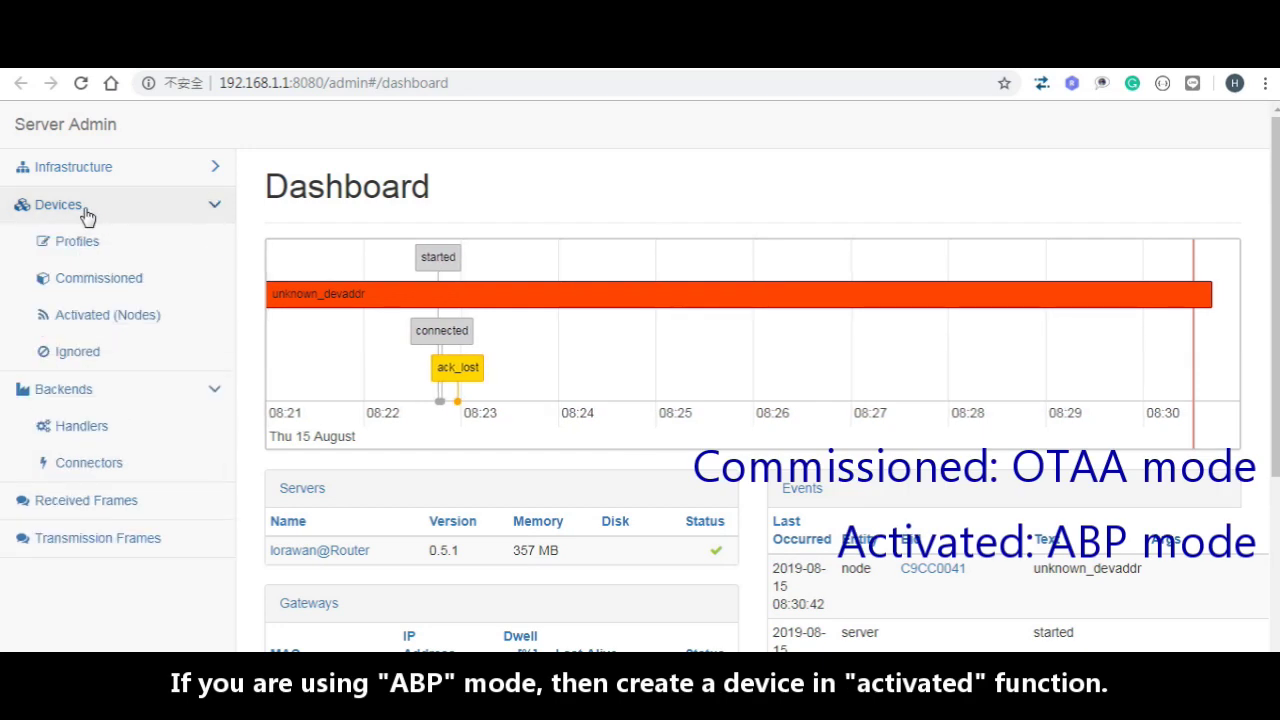
{"action": "left_click", "coordinate": [108, 313]}
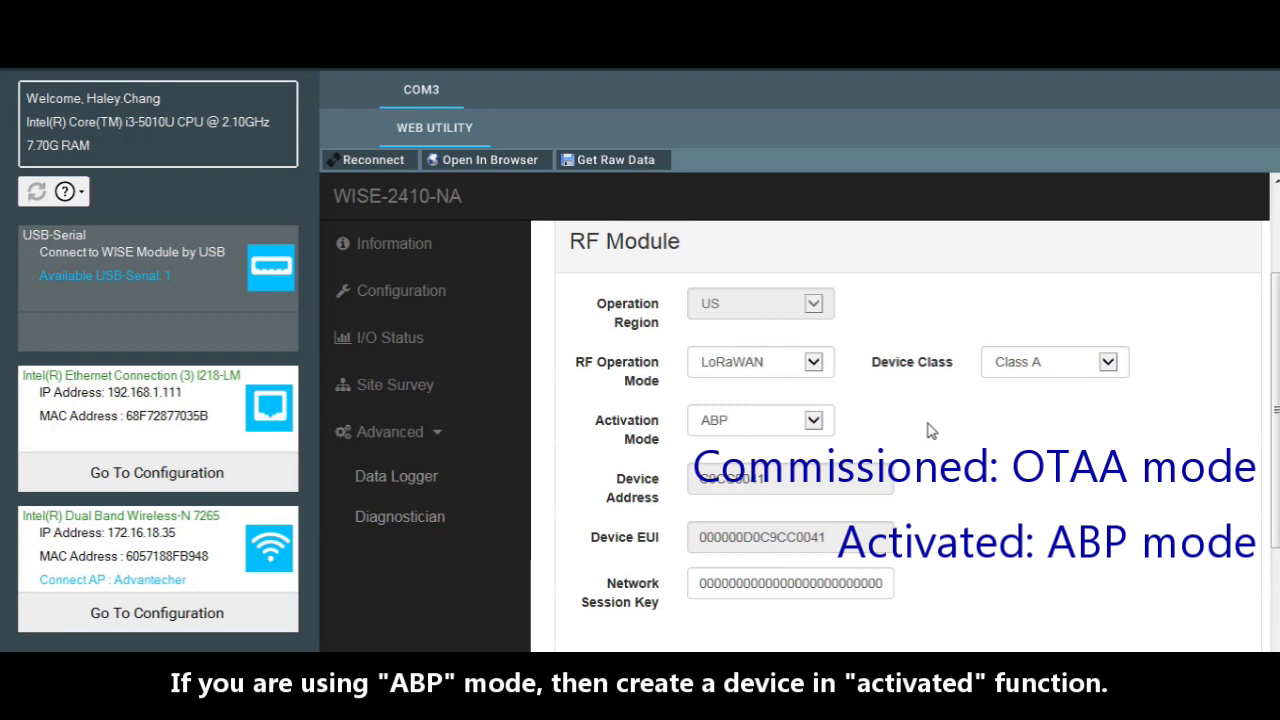
Step: In the WISE-2410 utility, keep Activation Mode at ABP and select the Device Address
{"action": "left_click", "coordinate": [813, 360]}
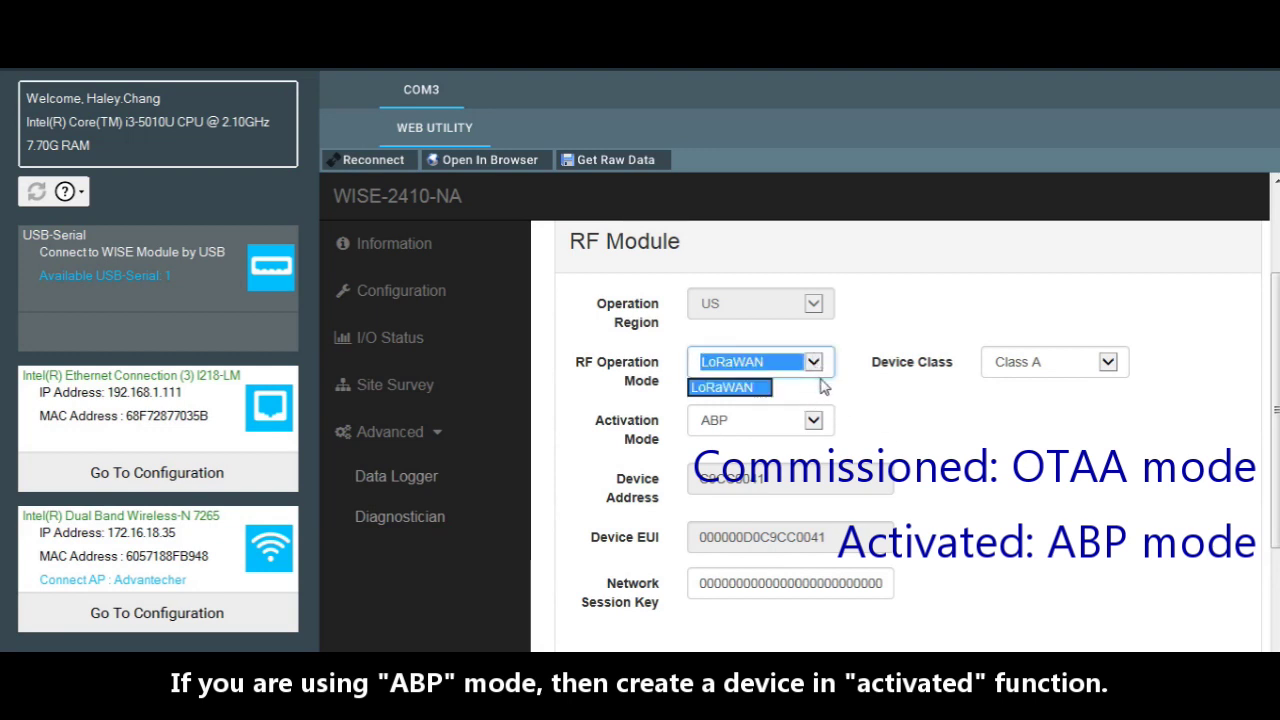
{"action": "left_click", "coordinate": [818, 422]}
{"action": "left_click", "coordinate": [744, 462]}
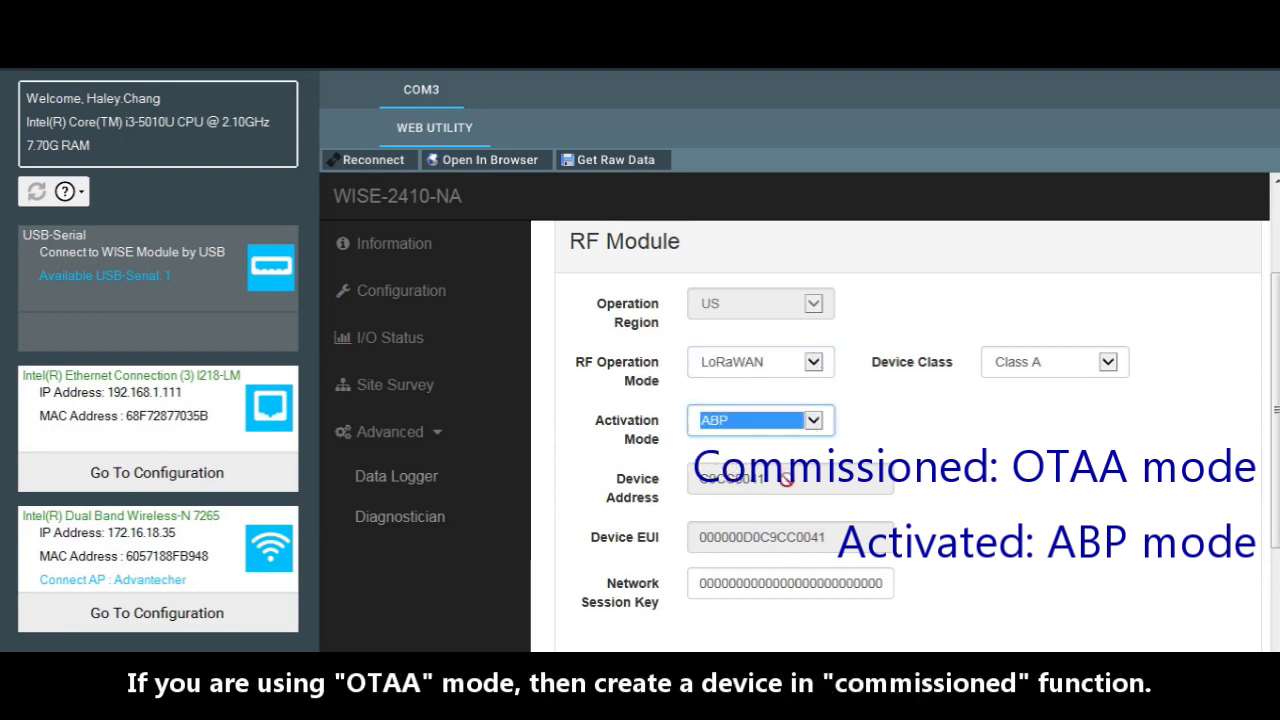
{"action": "left_click_drag", "start_coordinate": [785, 476], "coordinate": [617, 505]}
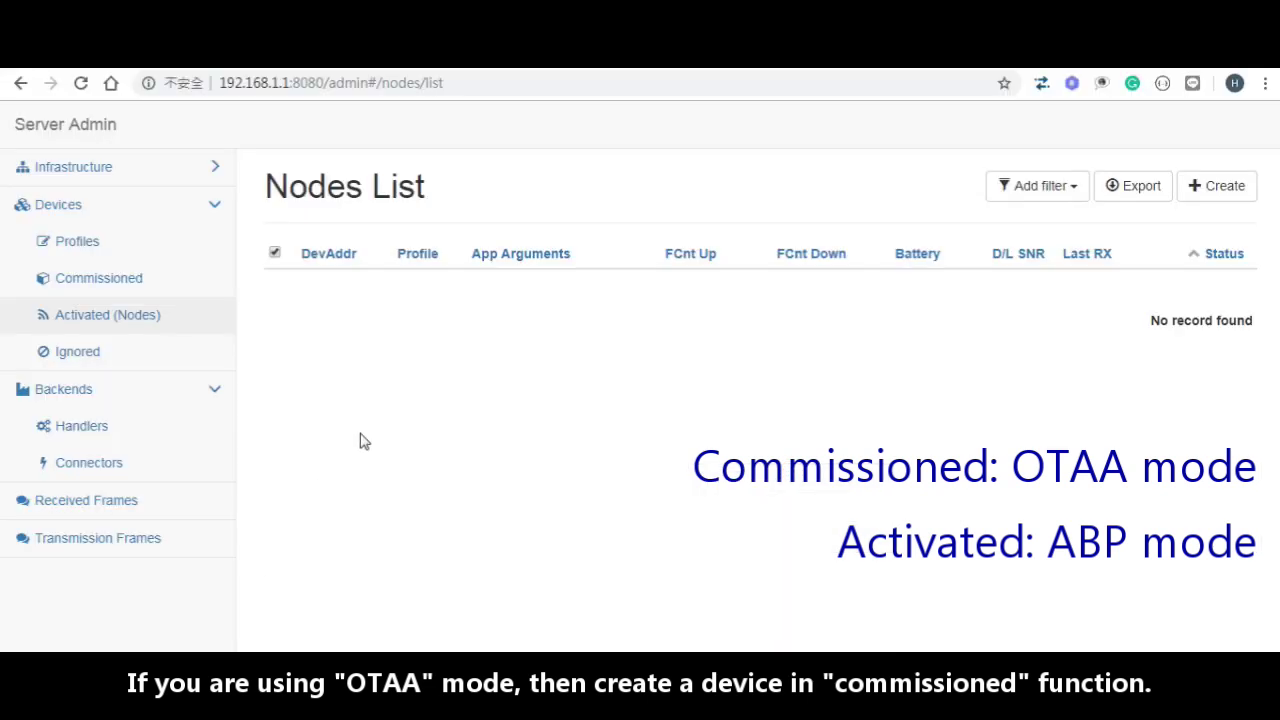
Step: Create a node with the pasted DevAddr, profile US902_WISE6610_Handler and app argument WISE-2410
{"action": "left_click", "coordinate": [1217, 186]}
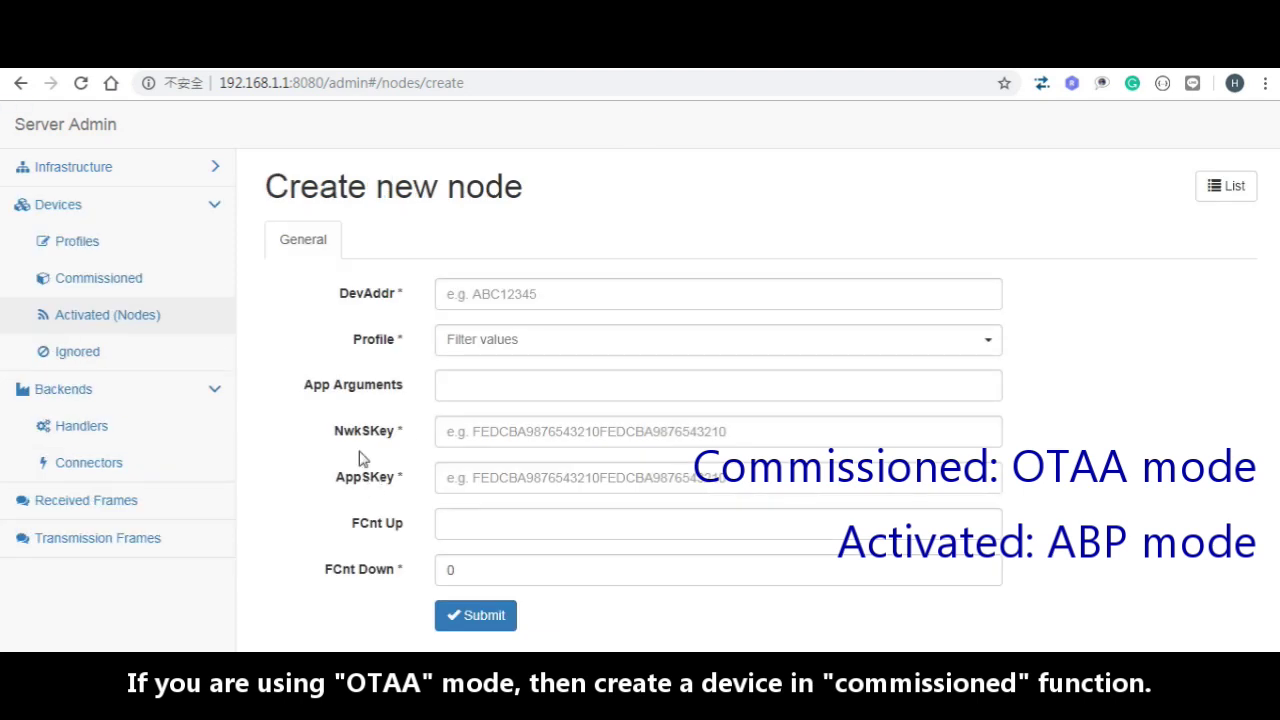
{"action": "left_click", "coordinate": [462, 296]}
{"action": "type", "text": "C9CC0041"}
{"action": "left_click", "coordinate": [448, 343]}
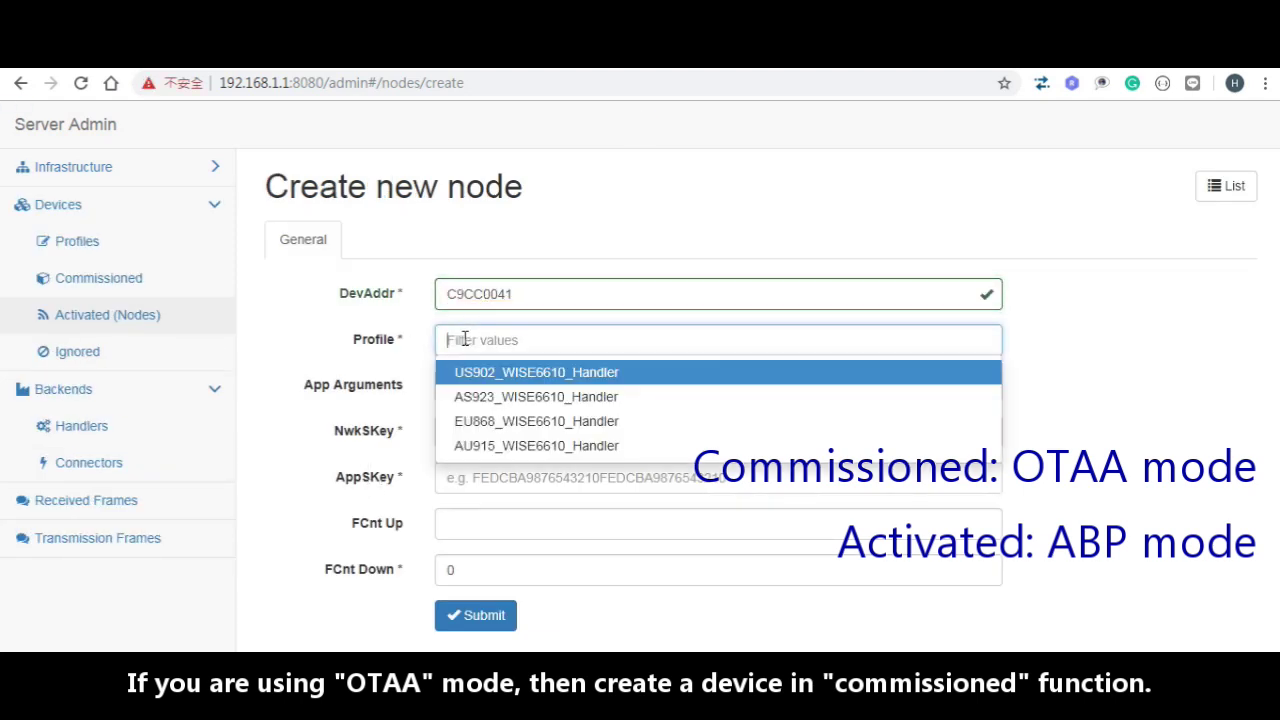
{"action": "left_click", "coordinate": [478, 377]}
{"action": "left_click", "coordinate": [481, 392]}
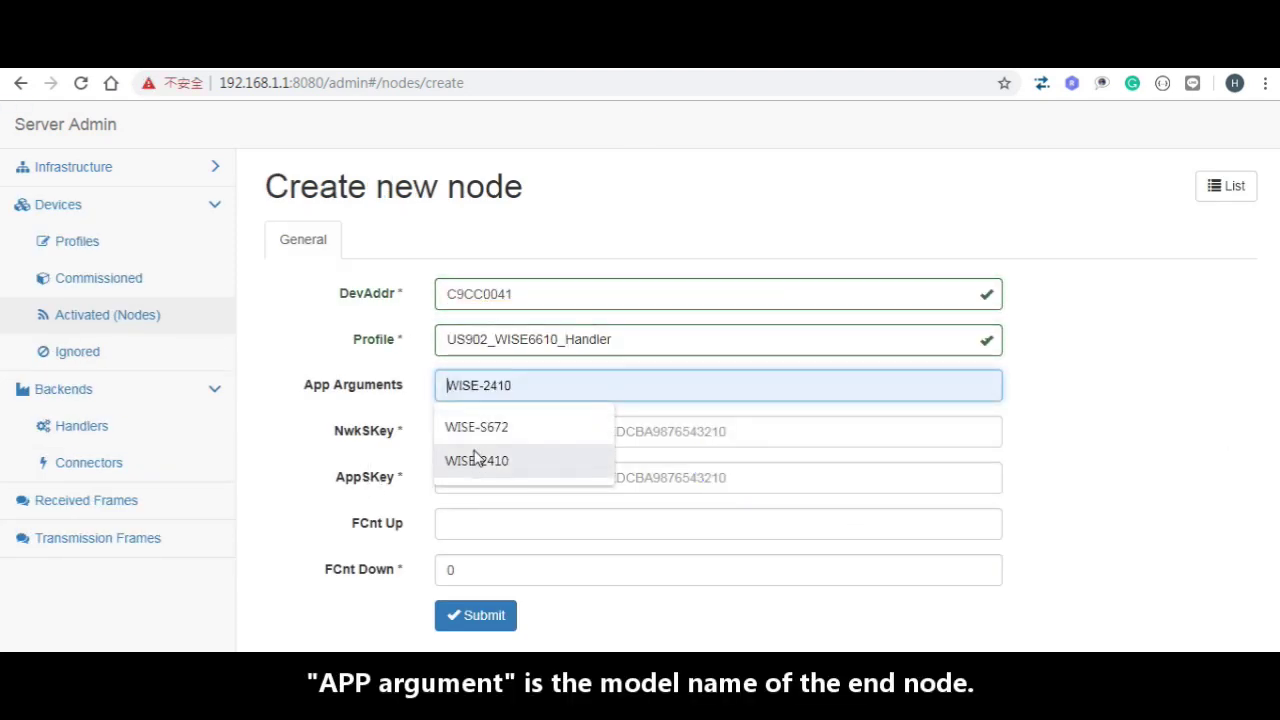
{"action": "left_click", "coordinate": [476, 460]}
Step: Copy the network session key from the WISE-2410 utility into the NwkSKey field
{"action": "left_click", "coordinate": [480, 434]}
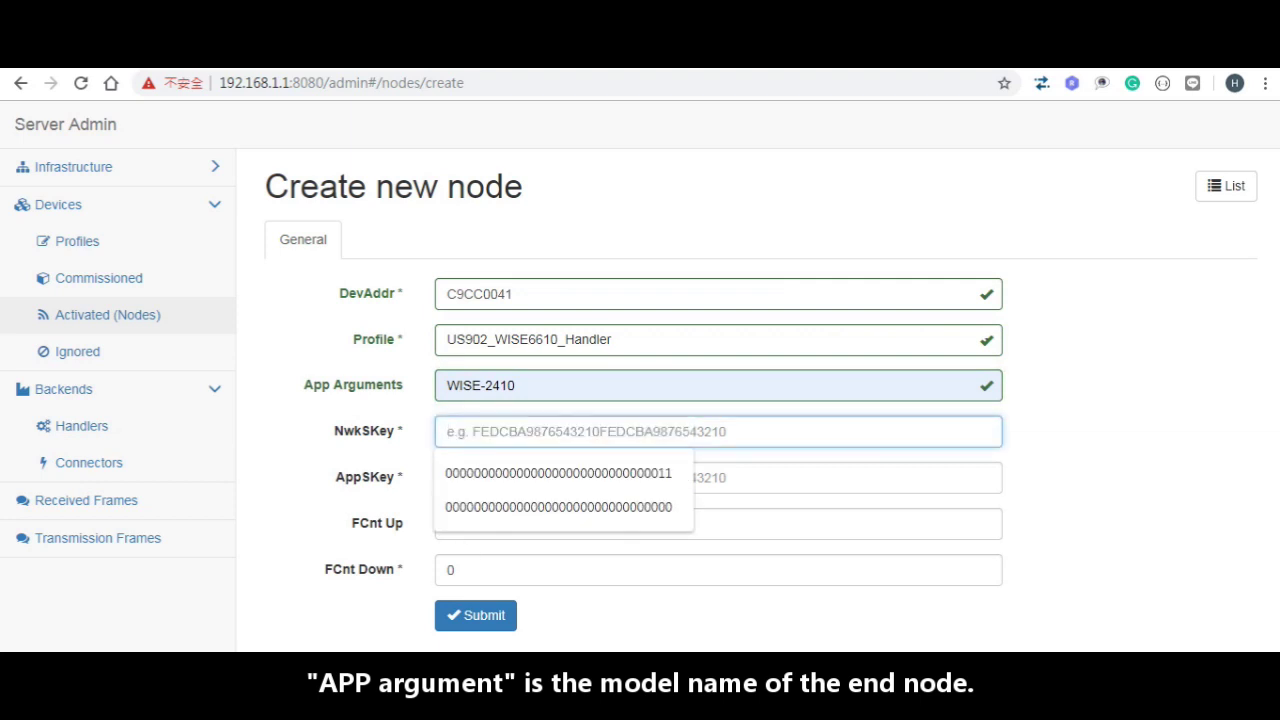
{"action": "key", "text": "alt+Tab"}
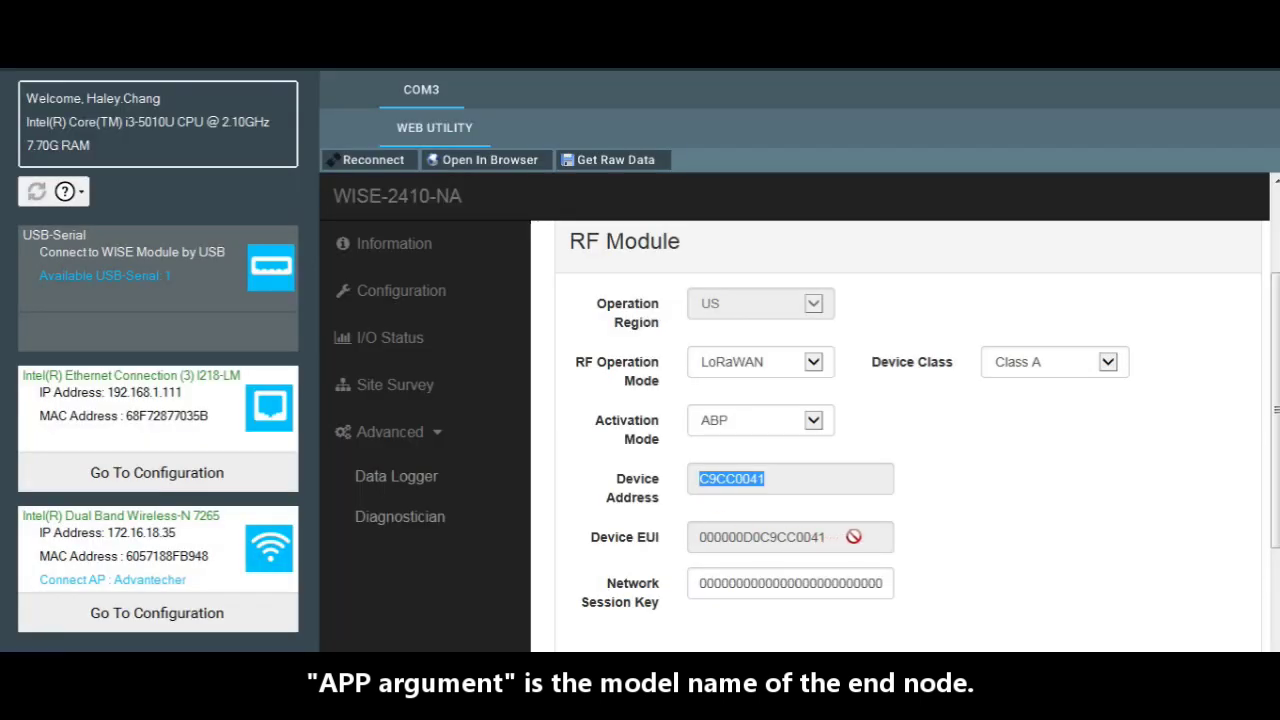
{"action": "left_click", "coordinate": [971, 540]}
{"action": "scroll", "coordinate": [994, 534], "scroll_direction": "down", "scroll_amount": 3}
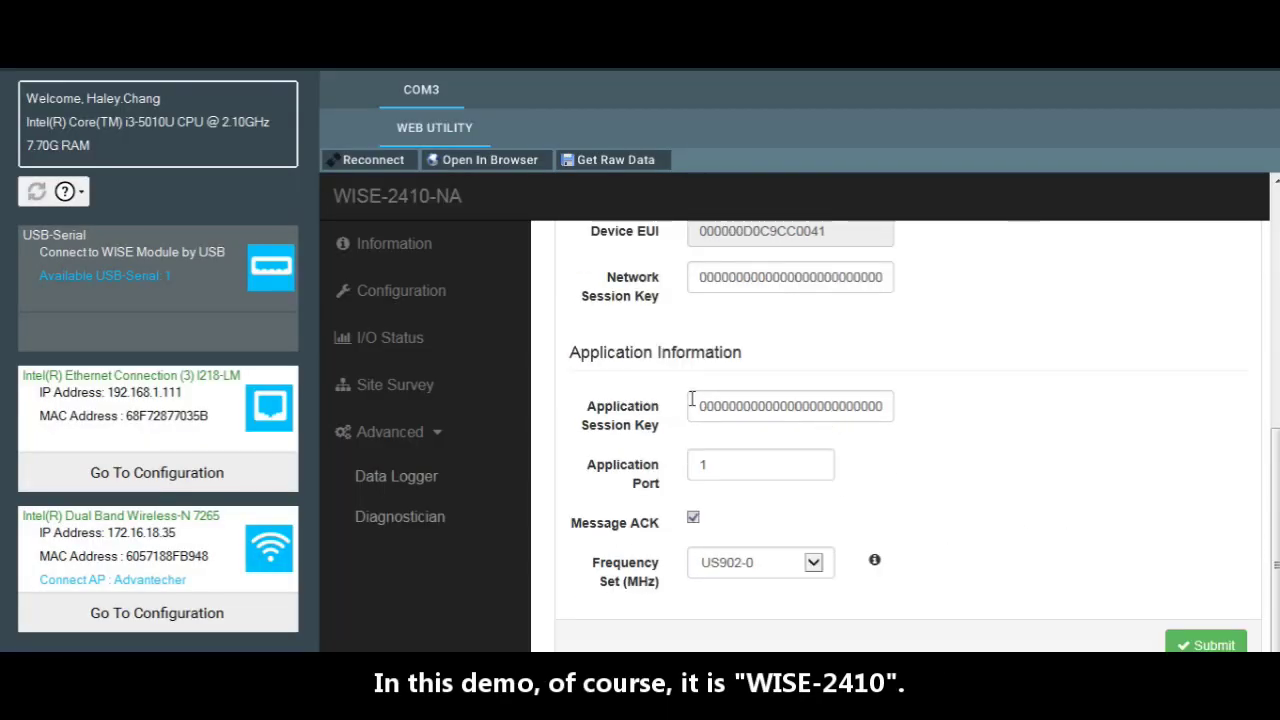
{"action": "left_click_drag", "start_coordinate": [700, 281], "coordinate": [915, 277]}
{"action": "key", "text": "ctrl+c"}
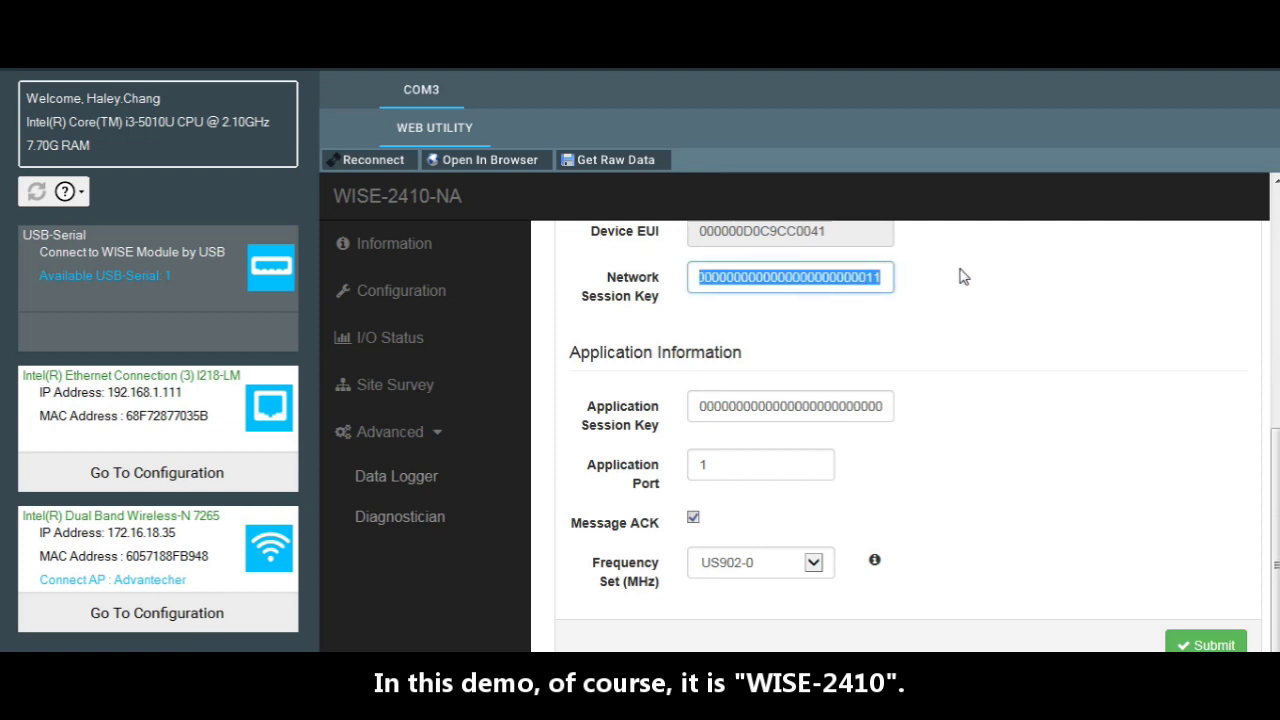
{"action": "key", "text": "alt+Tab"}
{"action": "left_click", "coordinate": [400, 430]}
{"action": "key", "text": "ctrl+v"}
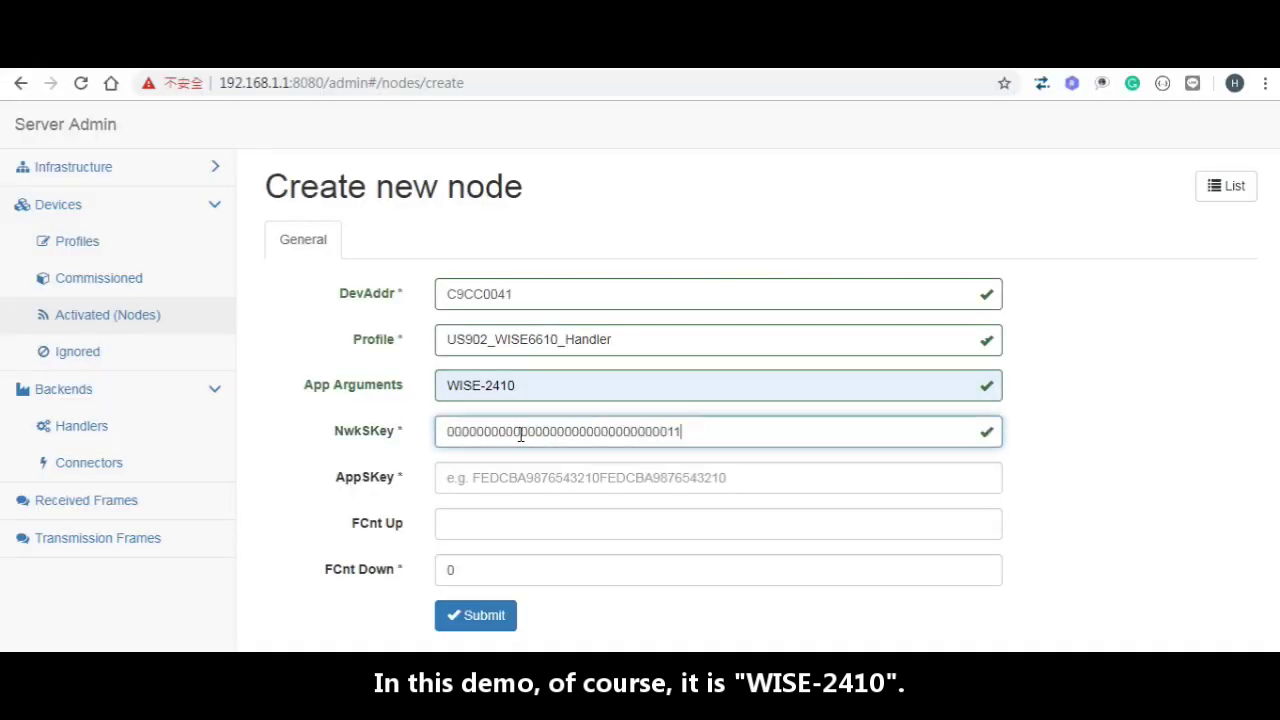
Step: Paste the application session key into AppSKey and submit the node
{"action": "key", "text": "alt+Tab"}
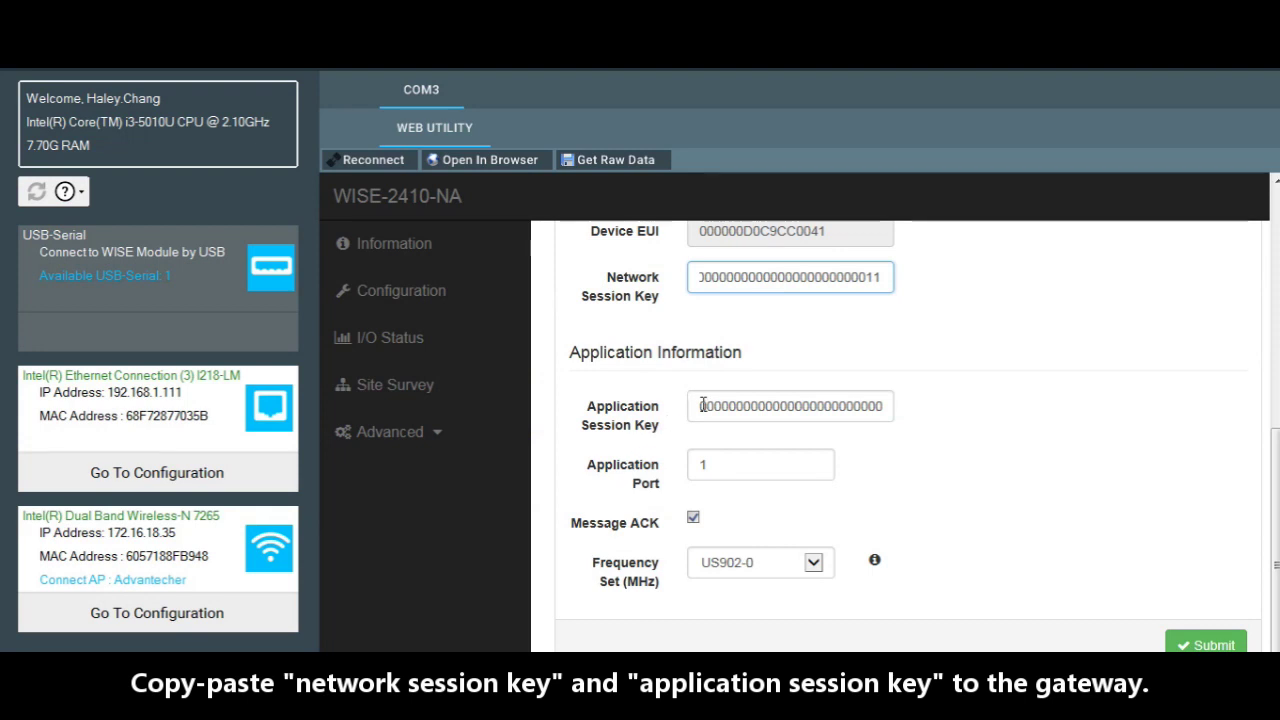
{"action": "left_click", "coordinate": [700, 411]}
{"action": "key", "text": "ctrl+a"}
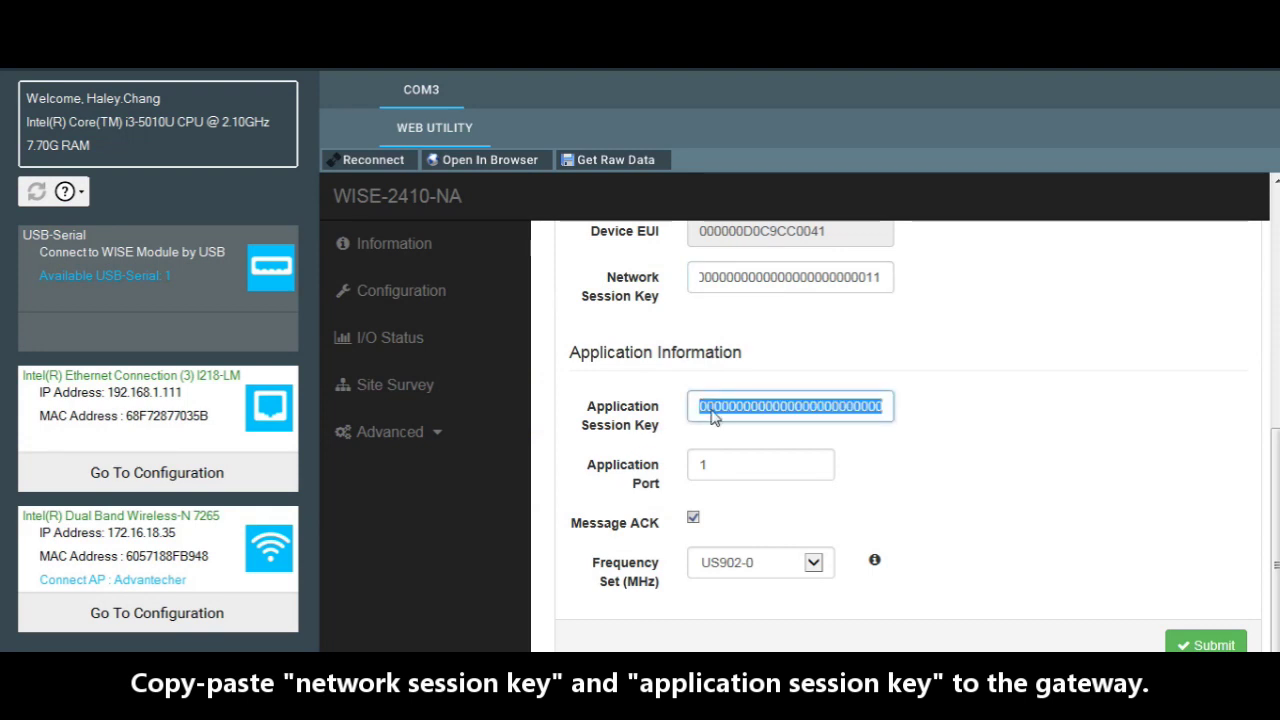
{"action": "key", "text": "ctrl+c"}
{"action": "key", "text": "alt+Tab"}
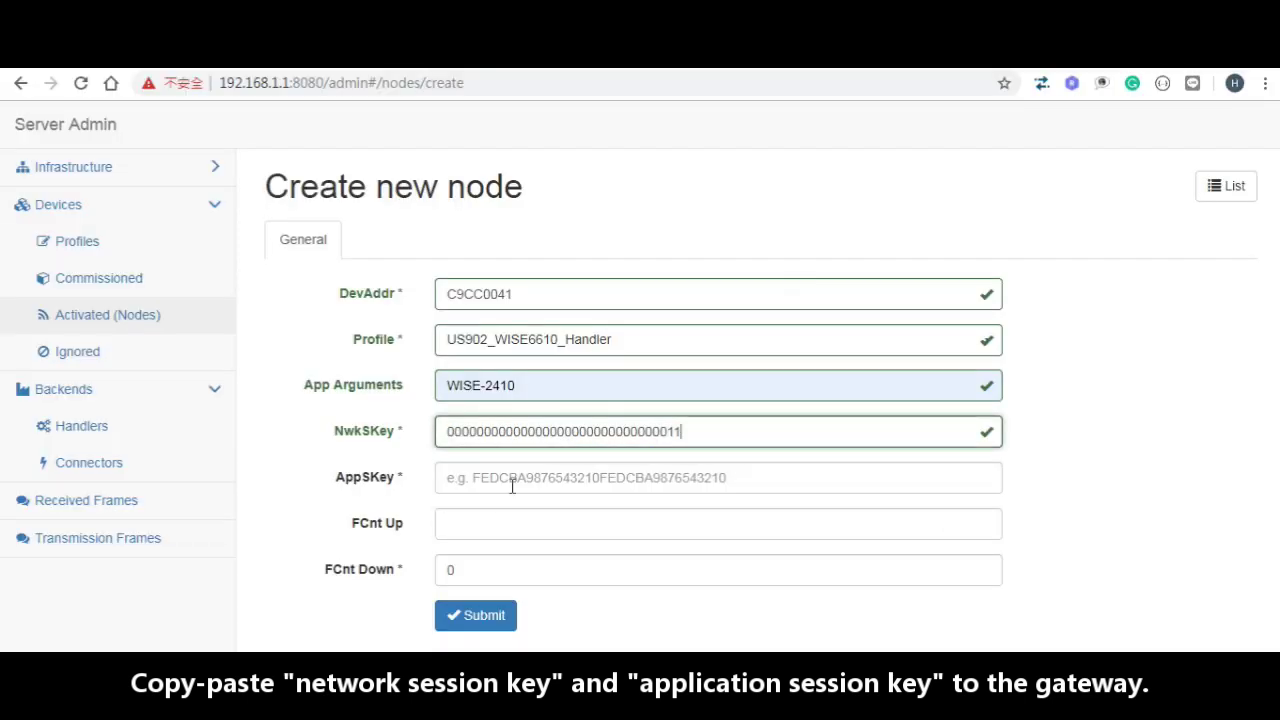
{"action": "left_click", "coordinate": [520, 478]}
{"action": "key", "text": "ctrl+v"}
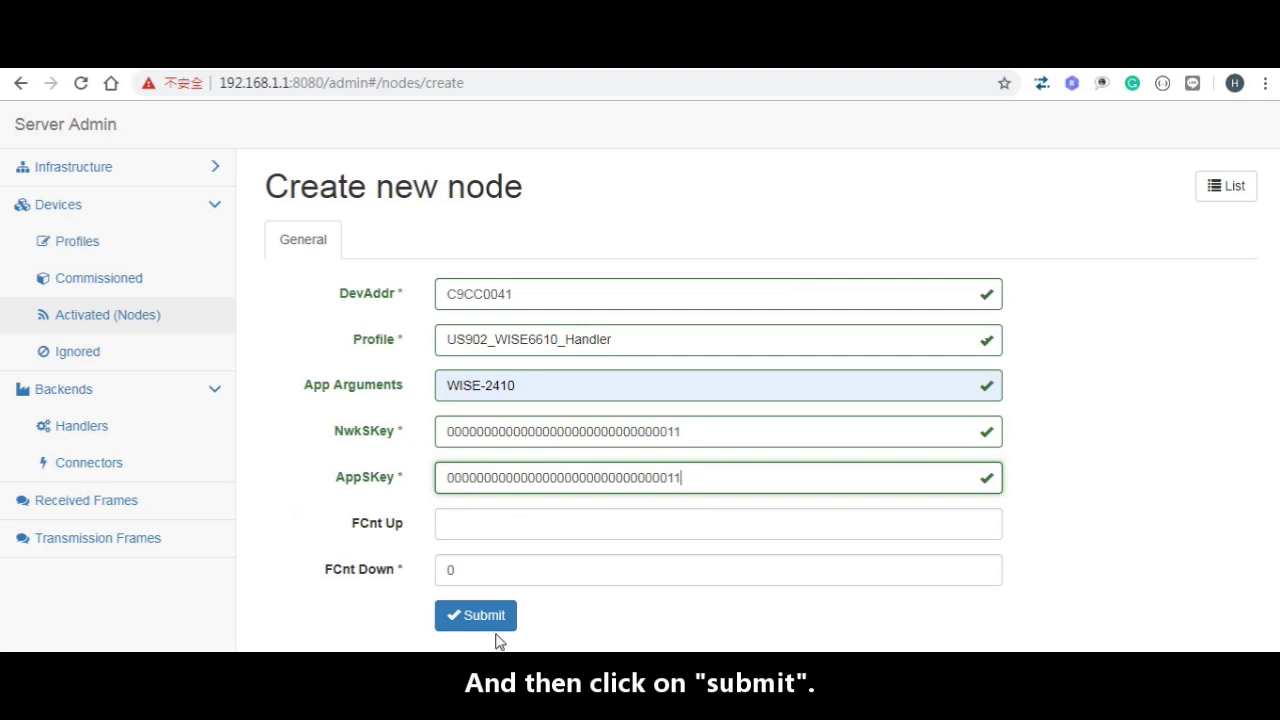
{"action": "left_click", "coordinate": [492, 620]}
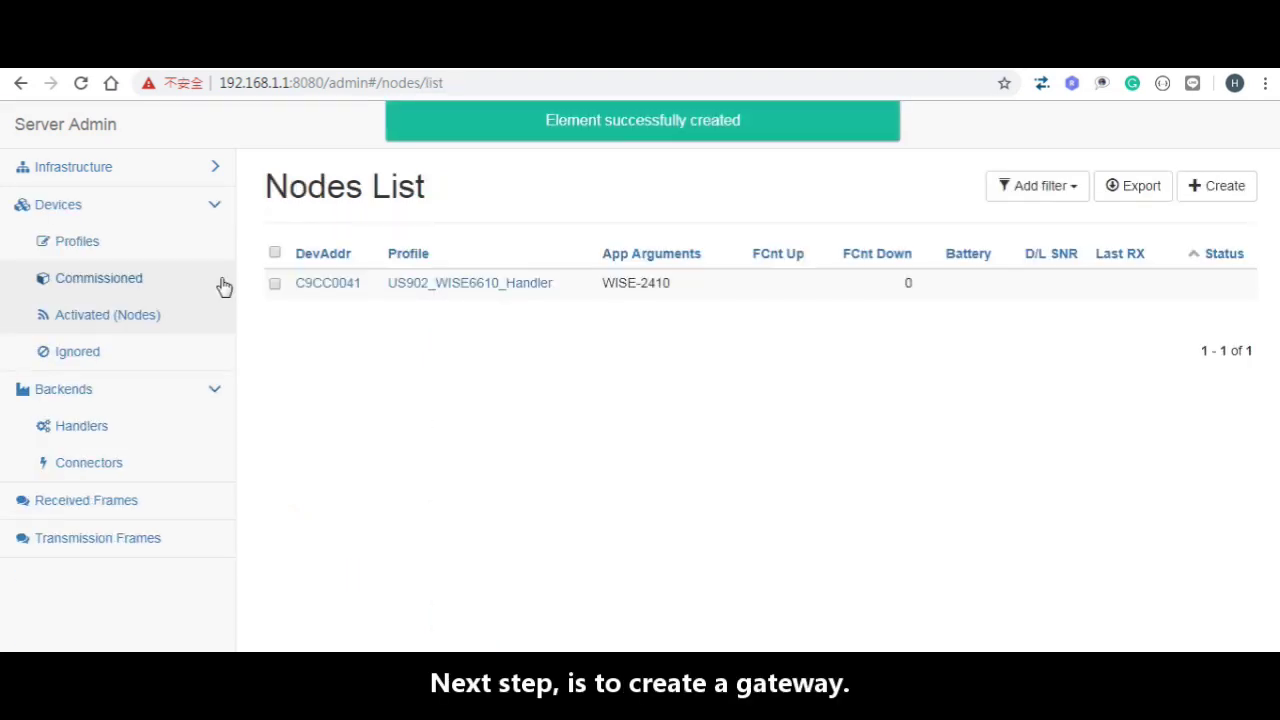
Step: Delete the existing gateway from Infrastructure > Gateways
{"action": "left_click", "coordinate": [145, 170]}
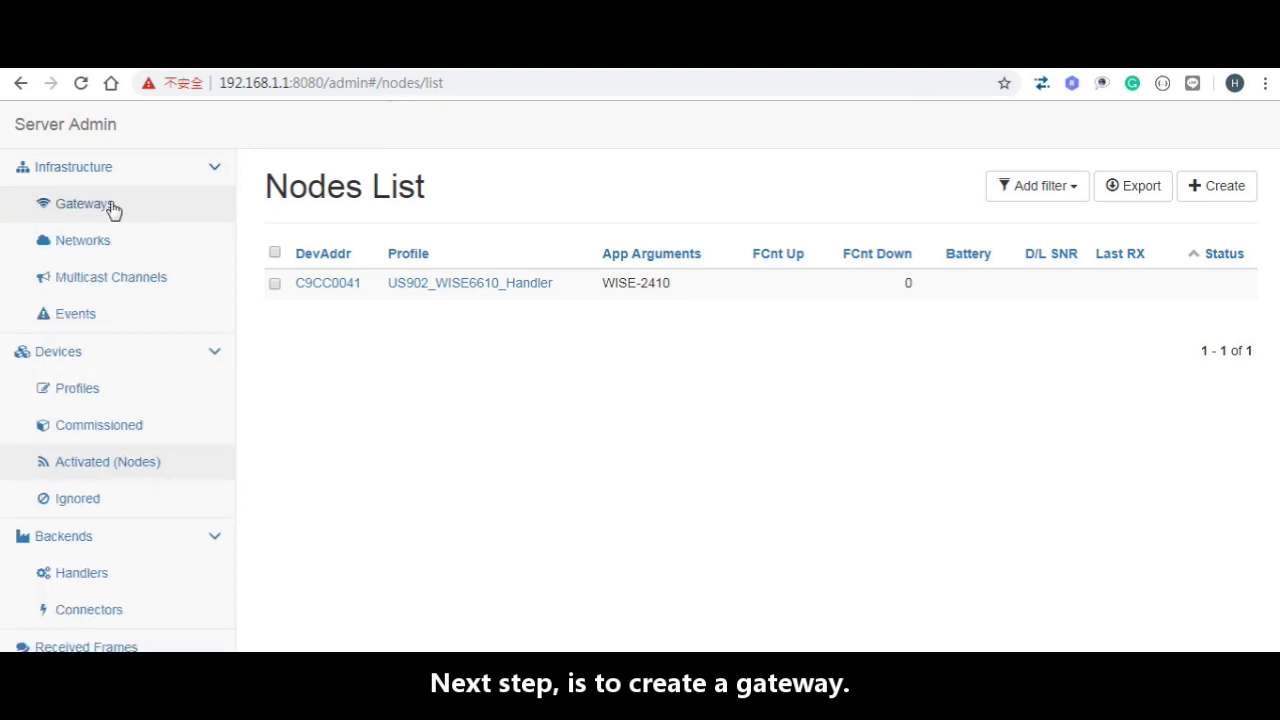
{"action": "left_click", "coordinate": [110, 206]}
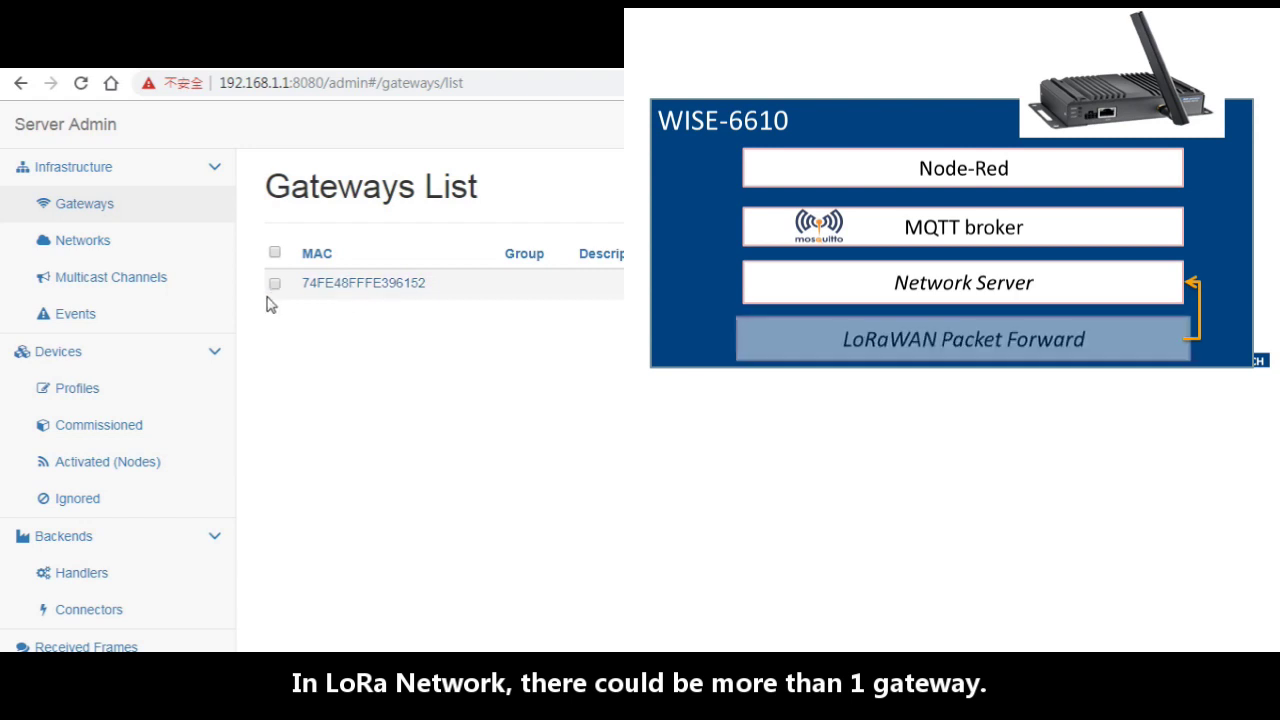
{"action": "left_click", "coordinate": [275, 286]}
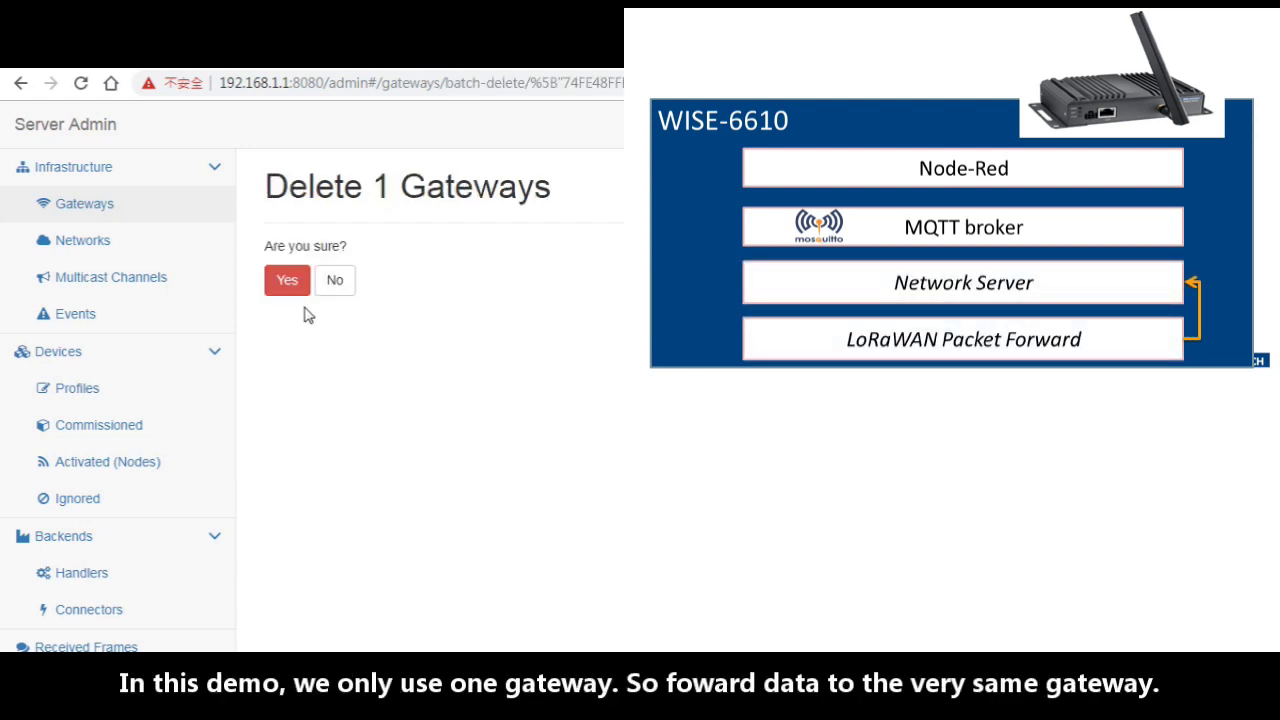
{"action": "left_click", "coordinate": [288, 284]}
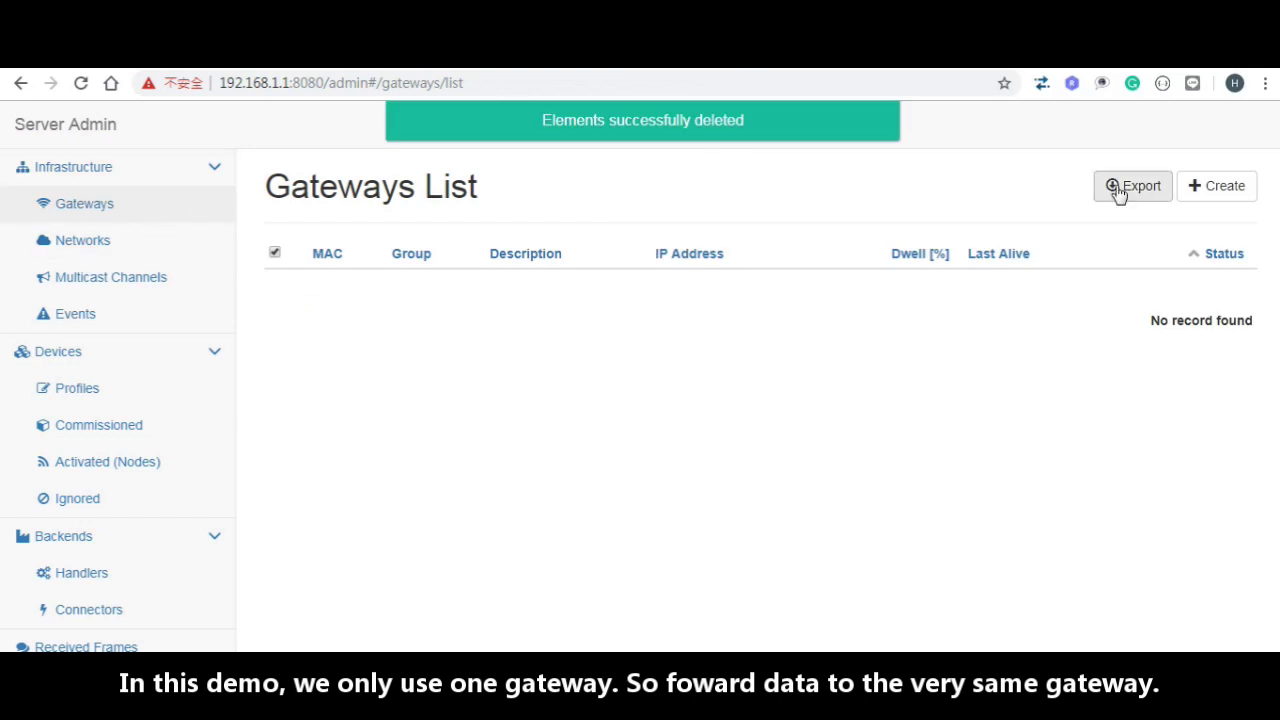
Step: Create a gateway using the router's LoRaWAN identifier 74FE48FFFE396152 as its MAC
{"action": "left_click", "coordinate": [1222, 188]}
{"action": "left_click", "coordinate": [549, 286]}
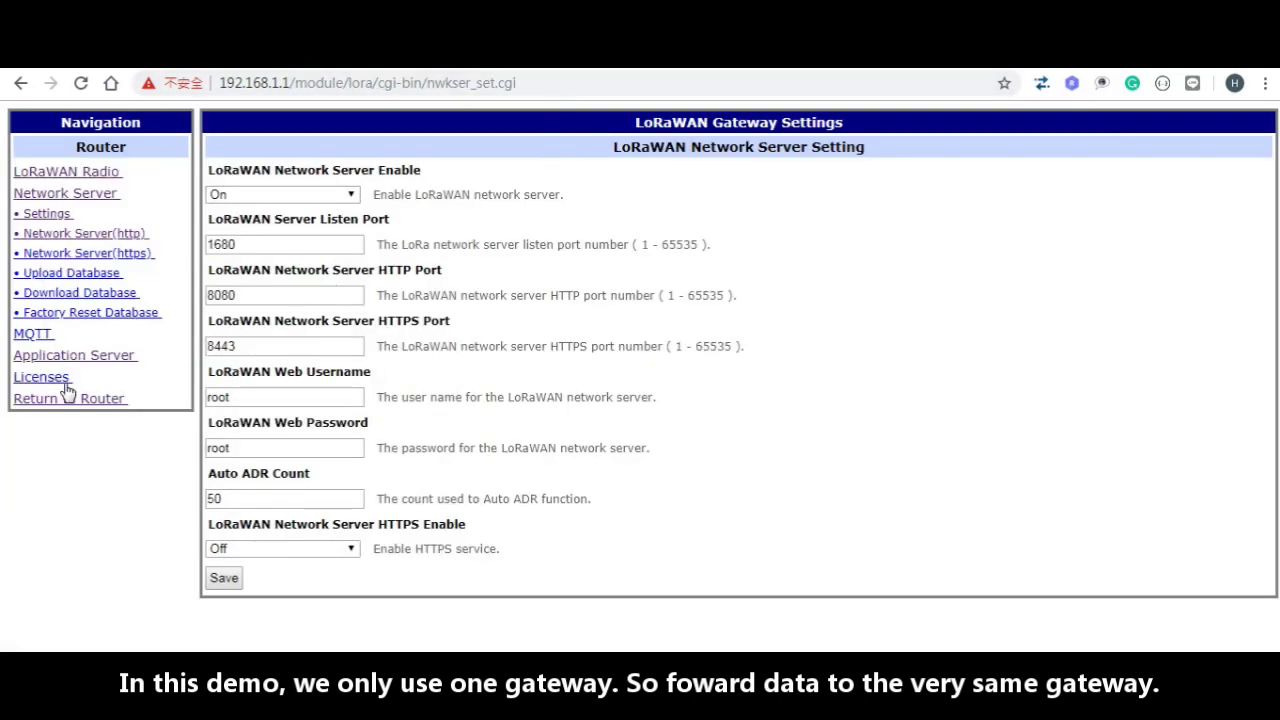
{"action": "left_click", "coordinate": [104, 172]}
{"action": "scroll", "coordinate": [320, 380], "scroll_direction": "down", "scroll_amount": 3}
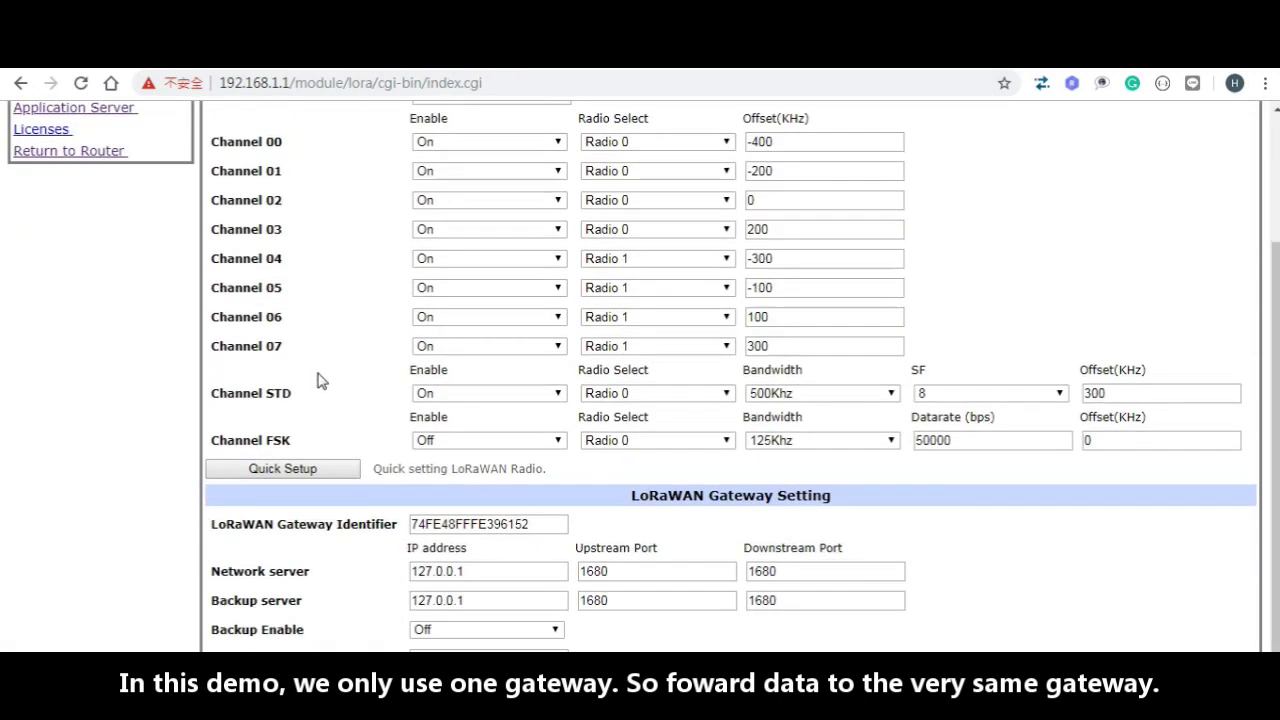
{"action": "left_click_drag", "start_coordinate": [538, 524], "coordinate": [392, 530]}
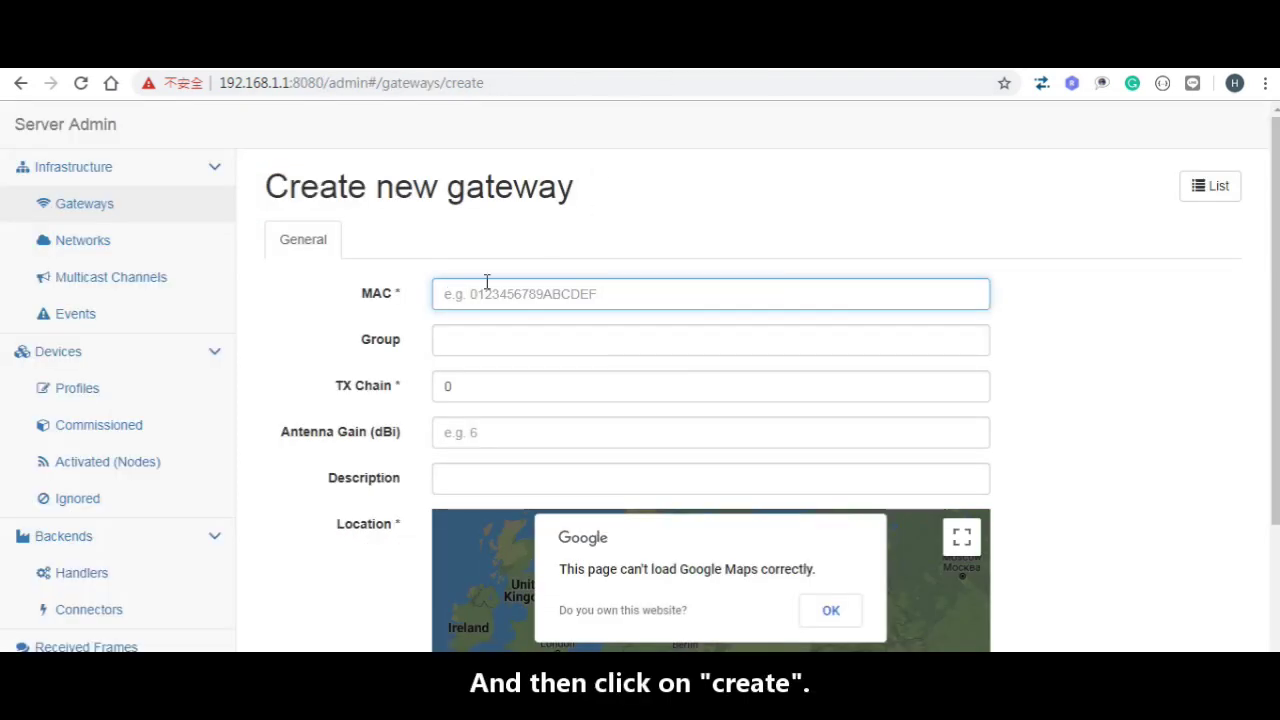
{"action": "key", "text": "ctrl+v"}
{"action": "scroll", "coordinate": [300, 411], "scroll_direction": "down", "scroll_amount": 3}
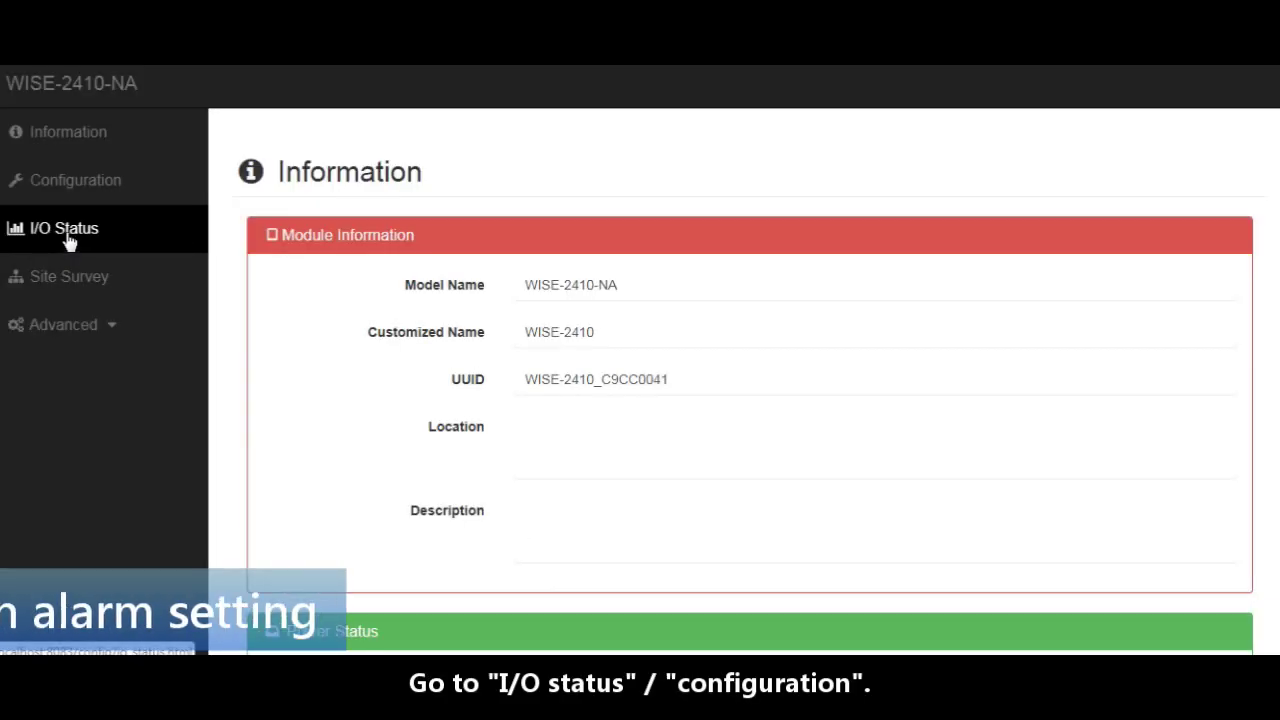
Step: In I/O Status configuration, enable Channel 0's high alarm at 0.25 and submit
{"action": "left_click", "coordinate": [66, 236]}
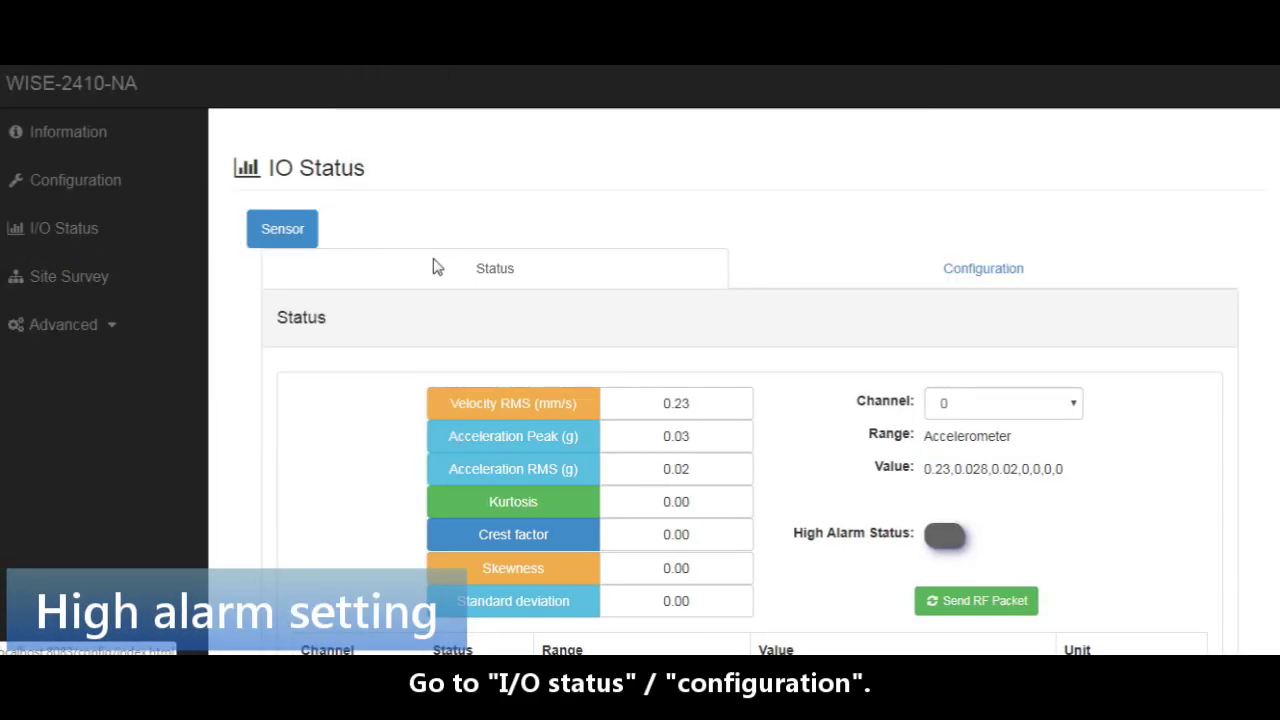
{"action": "left_click", "coordinate": [938, 272]}
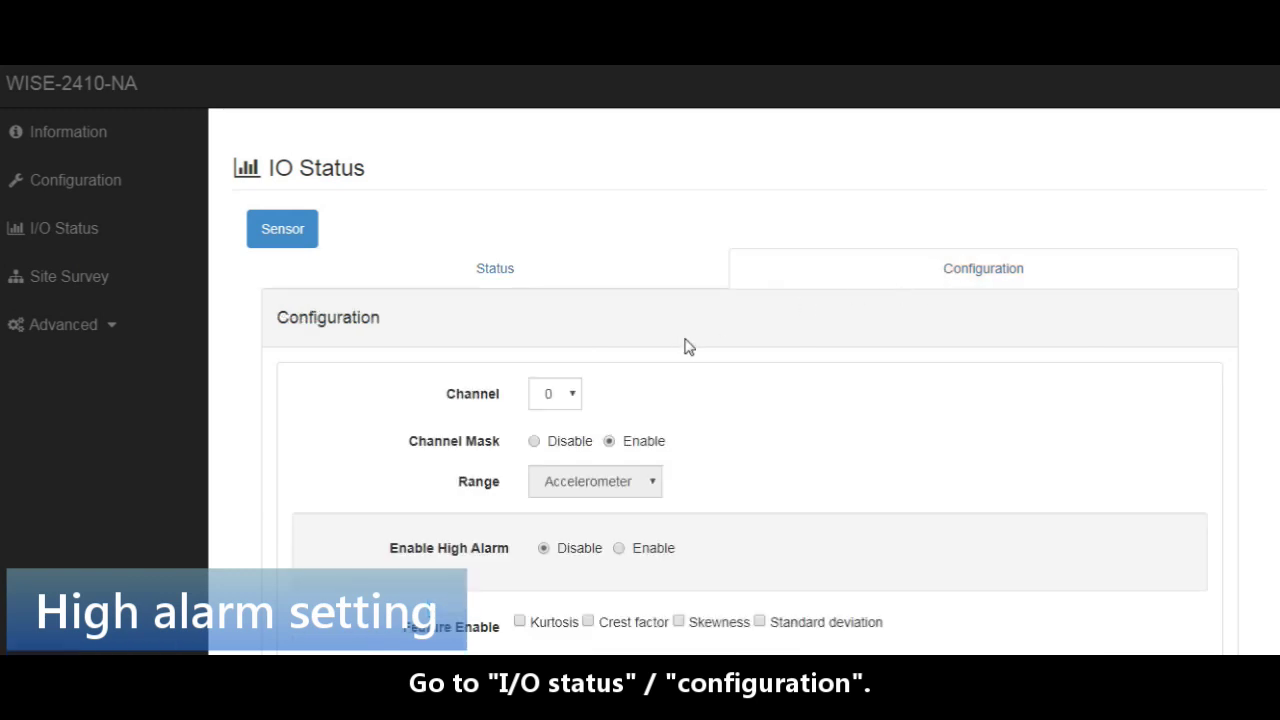
{"action": "scroll", "coordinate": [697, 346], "scroll_direction": "down", "scroll_amount": 1}
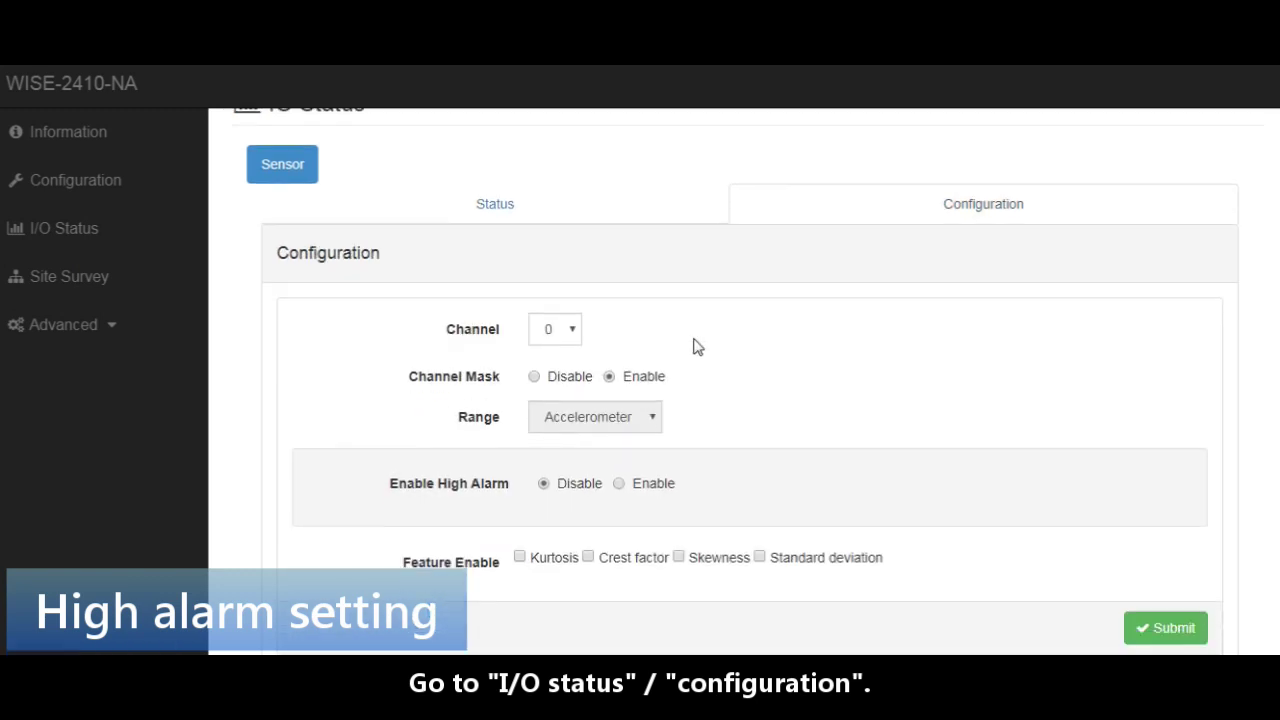
{"action": "left_click", "coordinate": [573, 333]}
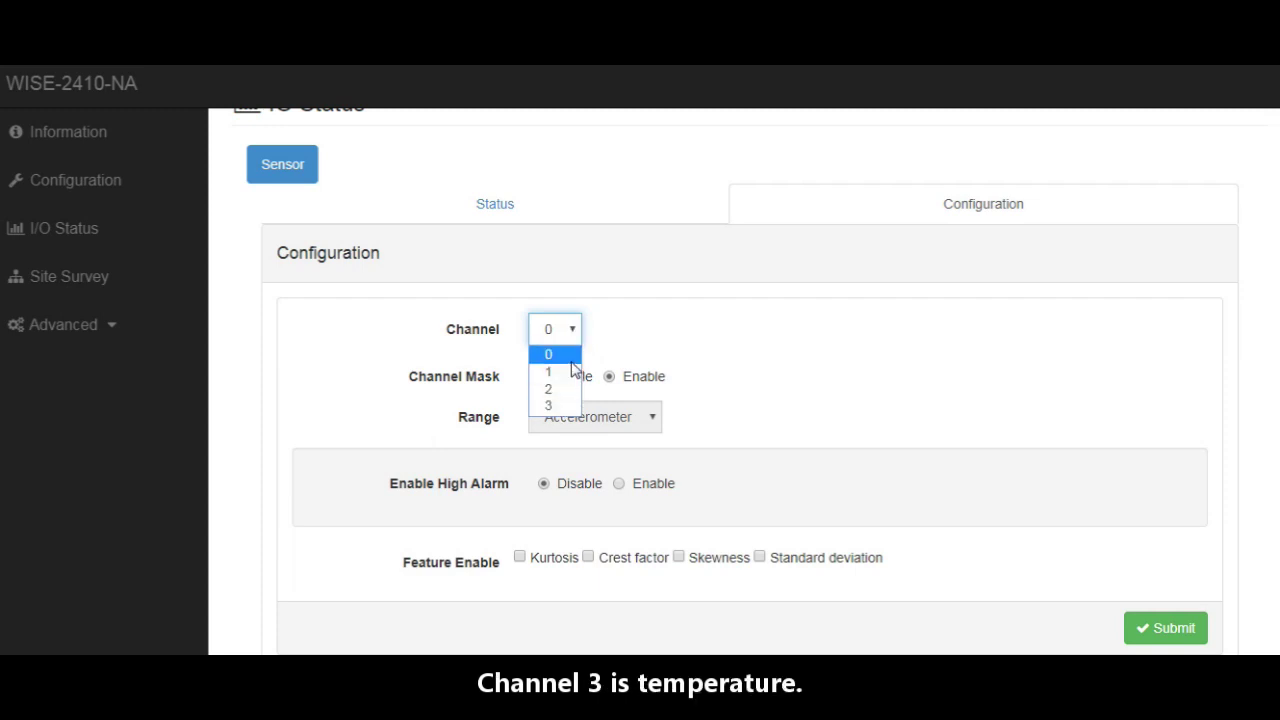
{"action": "left_click", "coordinate": [565, 357]}
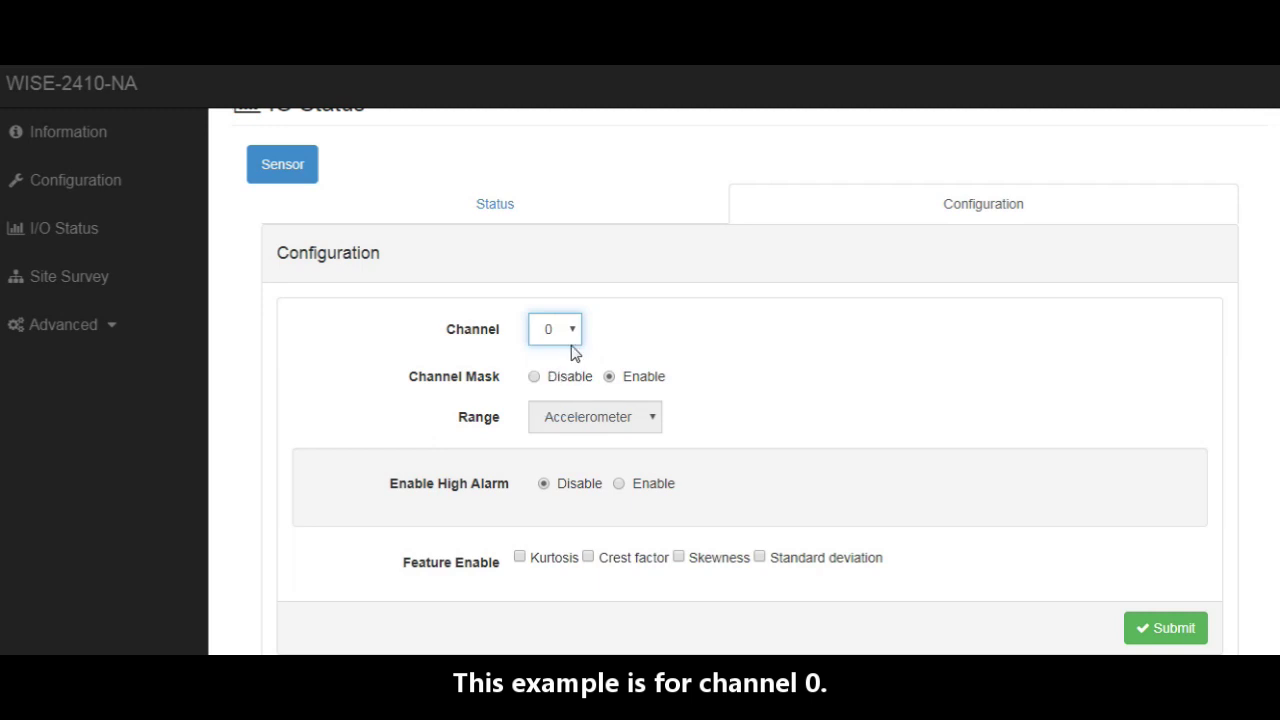
{"action": "scroll", "coordinate": [774, 394], "scroll_direction": "down", "scroll_amount": 2}
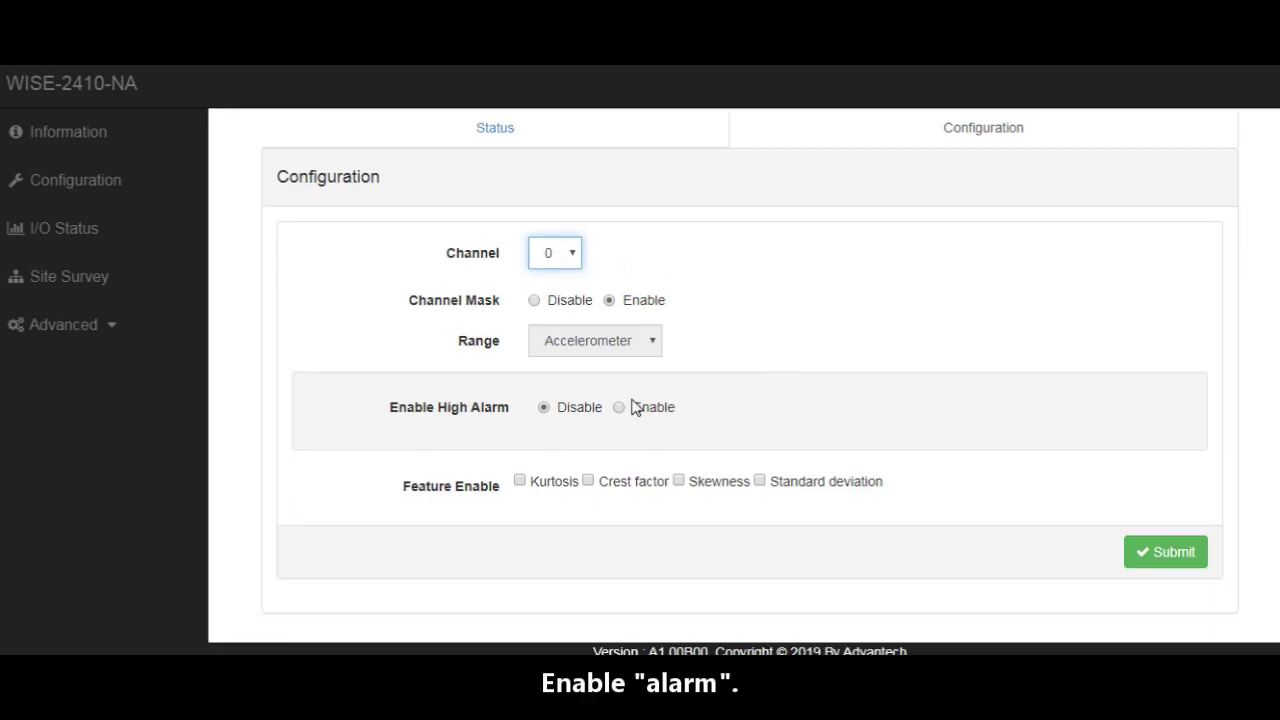
{"action": "left_click", "coordinate": [620, 409]}
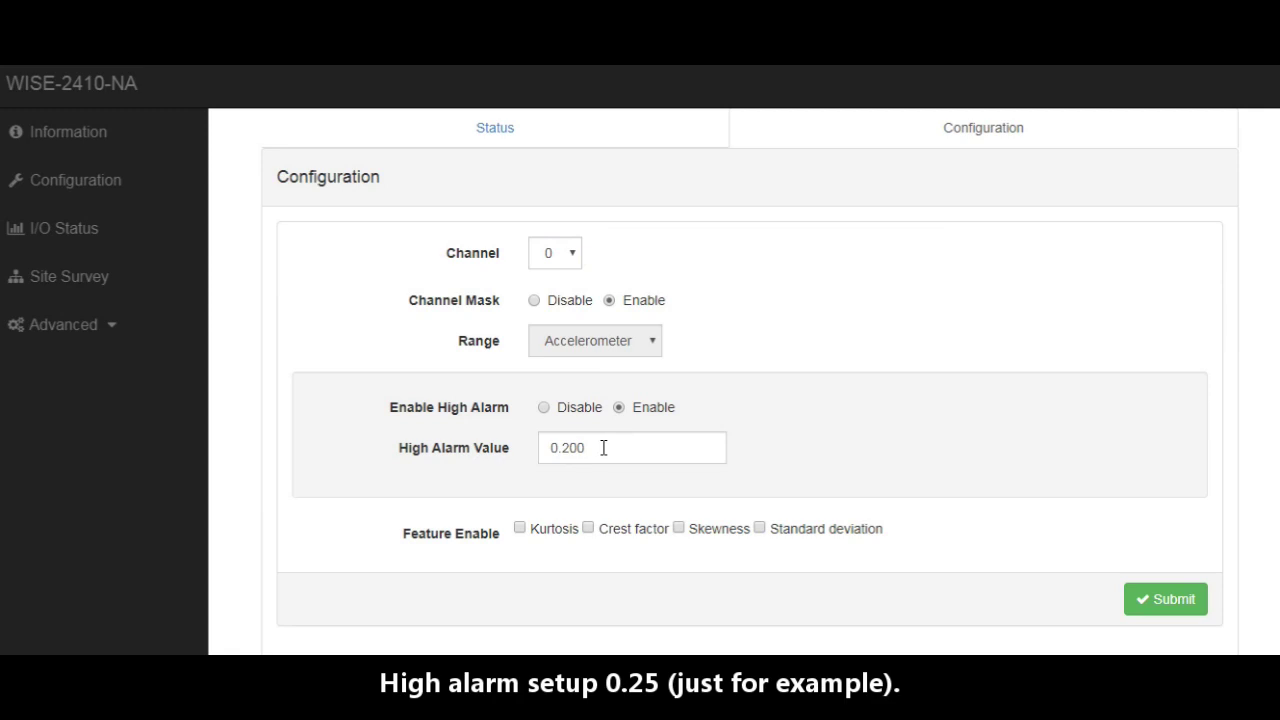
{"action": "left_click_drag", "start_coordinate": [603, 448], "coordinate": [577, 452]}
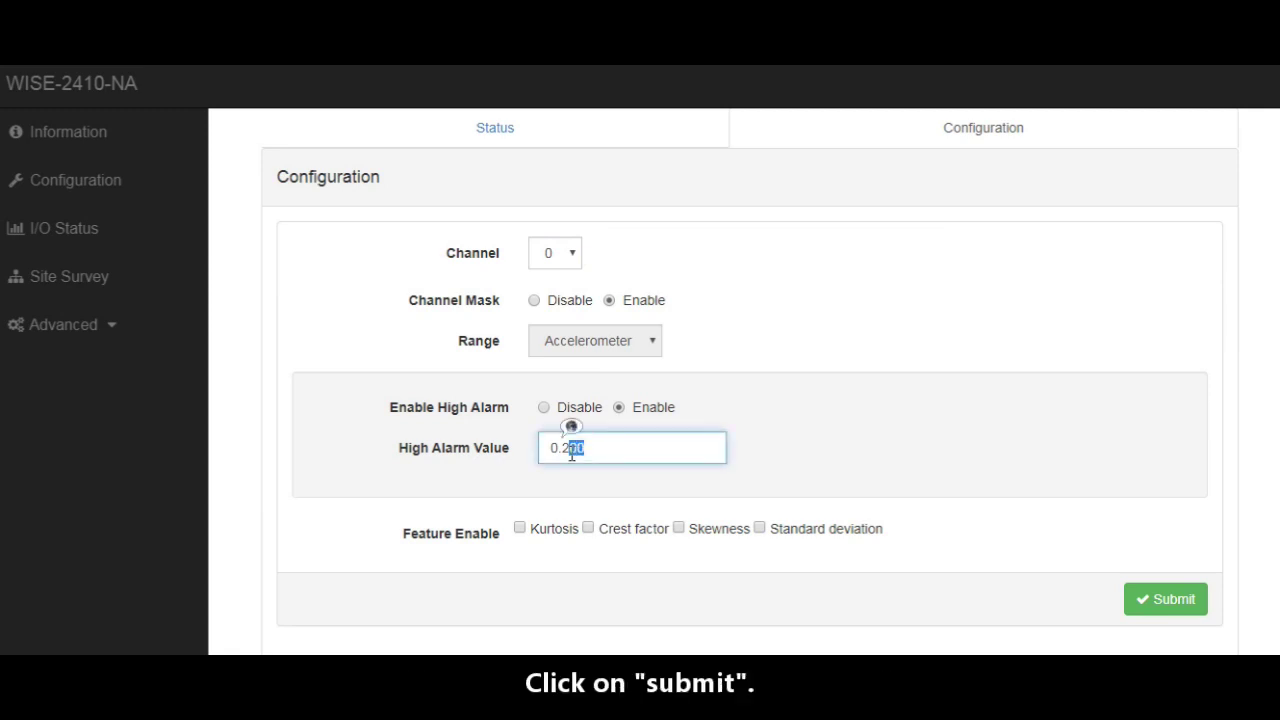
{"action": "left_click", "coordinate": [1181, 603]}
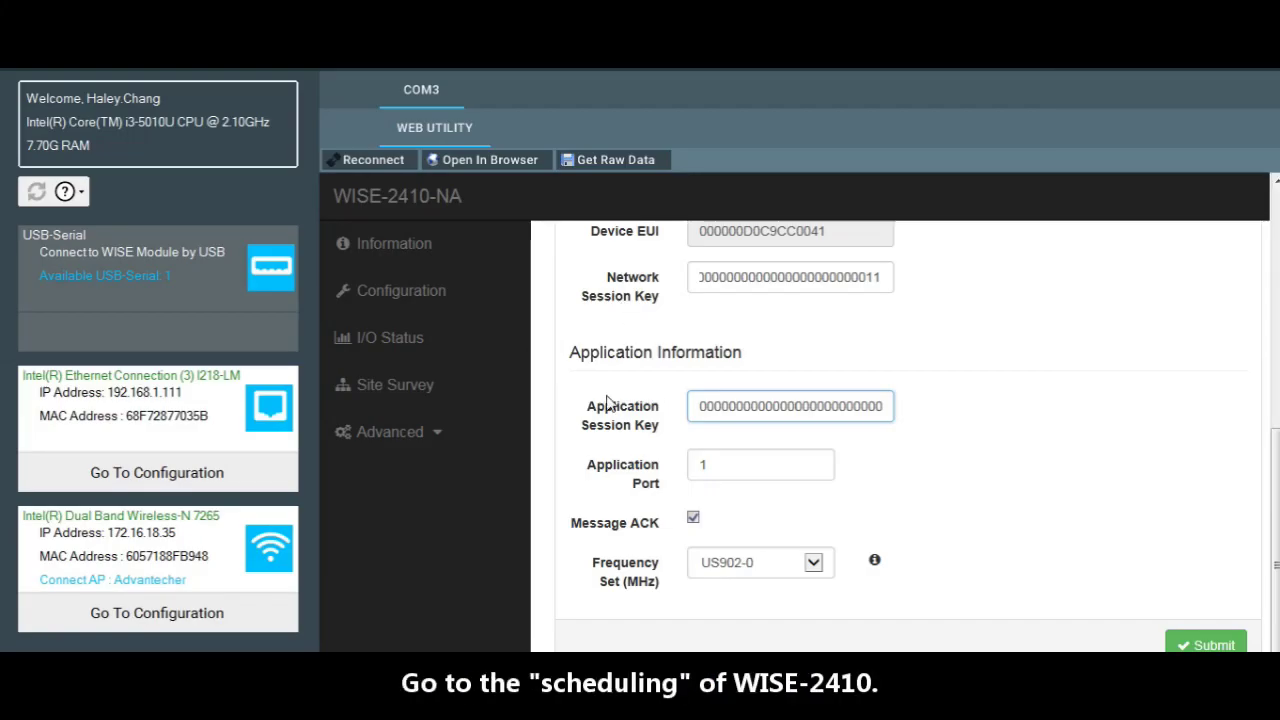
Step: Submit the Scheduling settings in Basic mode with the 10-second interval
{"action": "scroll", "coordinate": [607, 400], "scroll_direction": "up", "scroll_amount": 5}
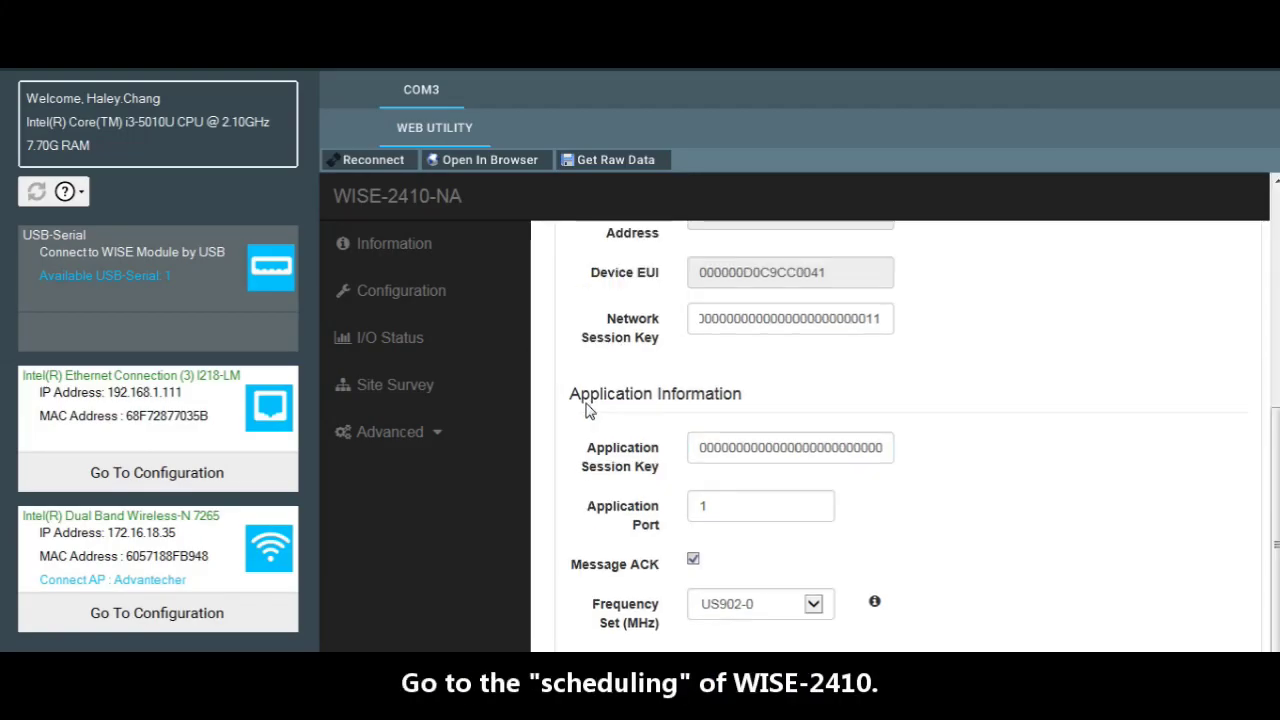
{"action": "left_click", "coordinate": [905, 348]}
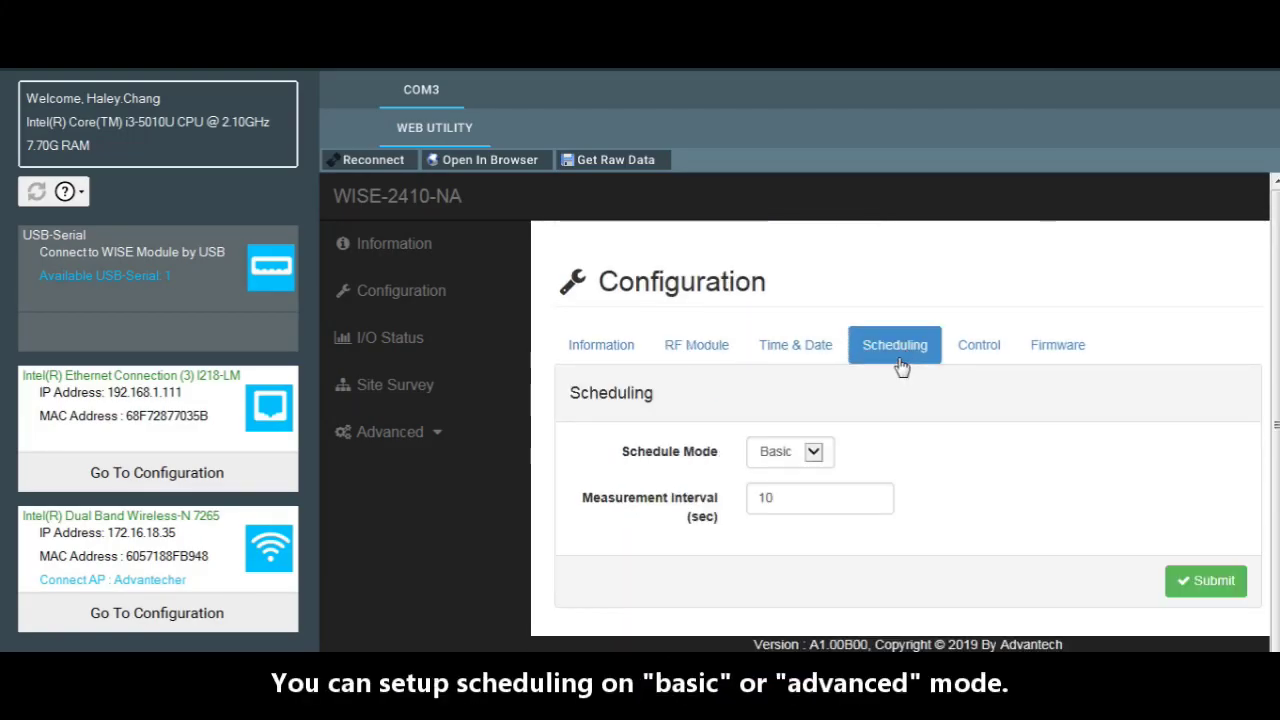
{"action": "left_click", "coordinate": [814, 452]}
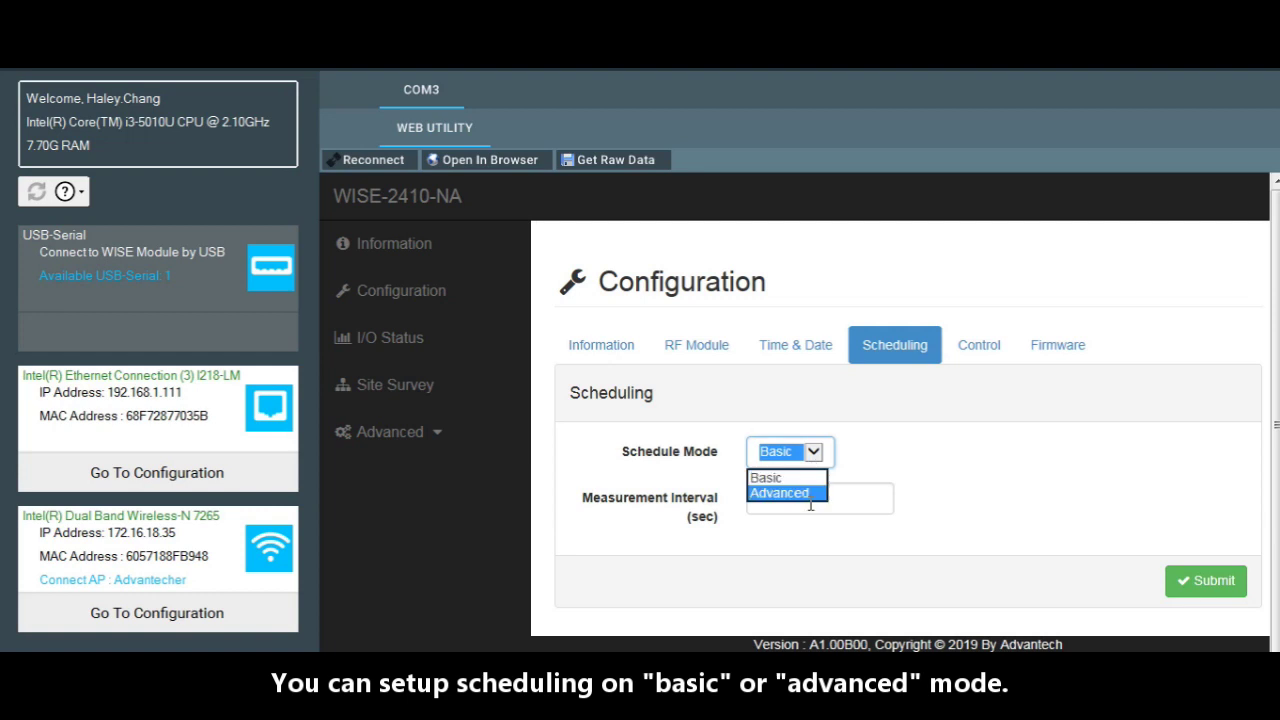
{"action": "left_click", "coordinate": [810, 489]}
{"action": "scroll", "coordinate": [891, 508], "scroll_direction": "down", "scroll_amount": 1}
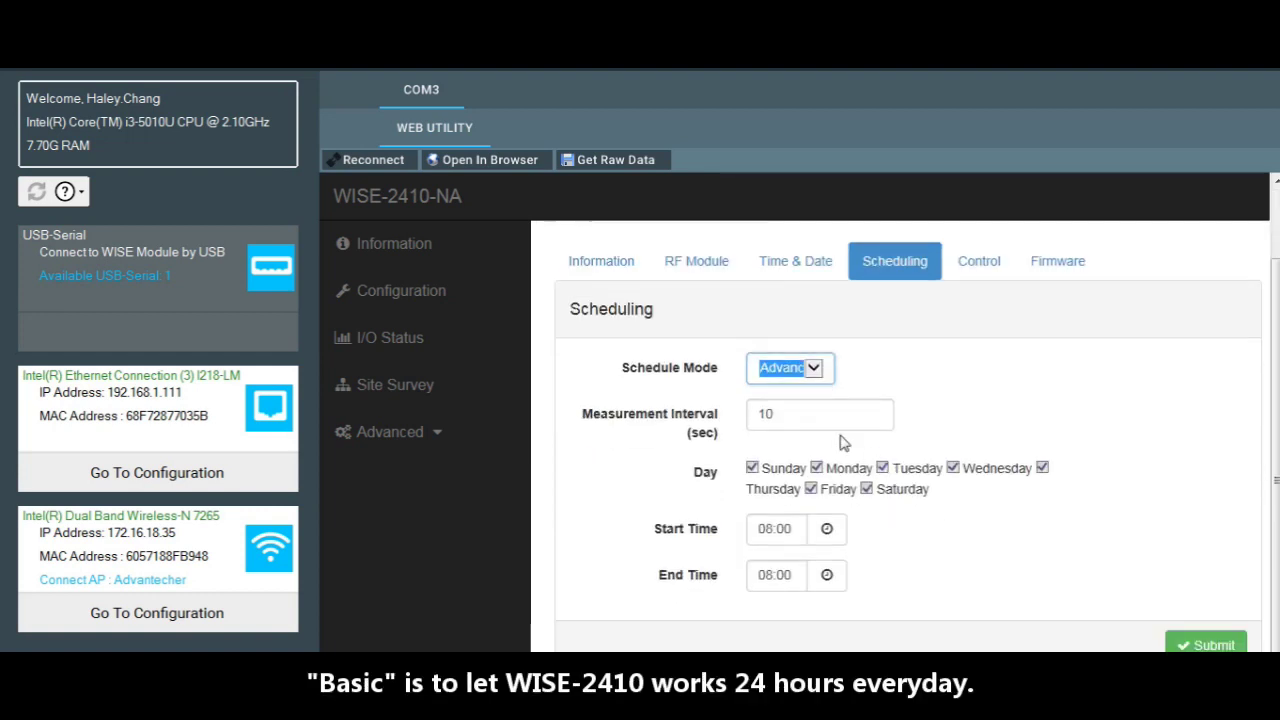
{"action": "left_click", "coordinate": [814, 368]}
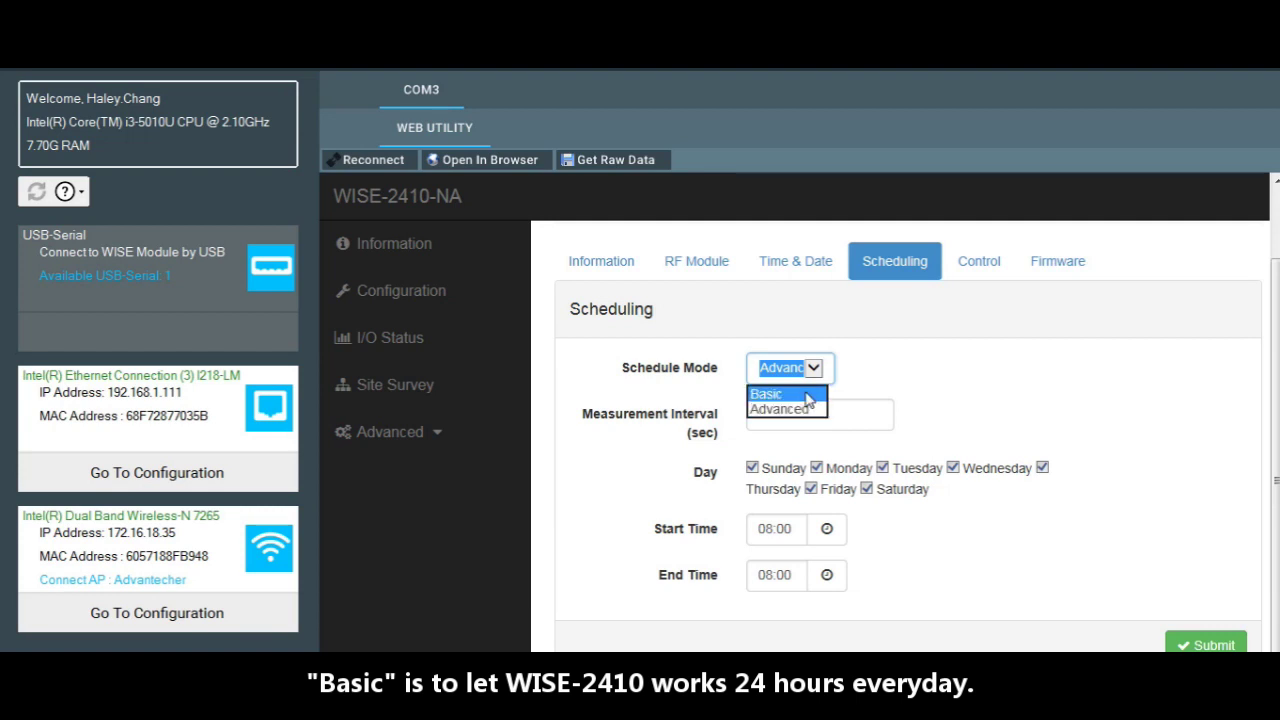
{"action": "left_click", "coordinate": [810, 396]}
{"action": "left_click", "coordinate": [768, 452]}
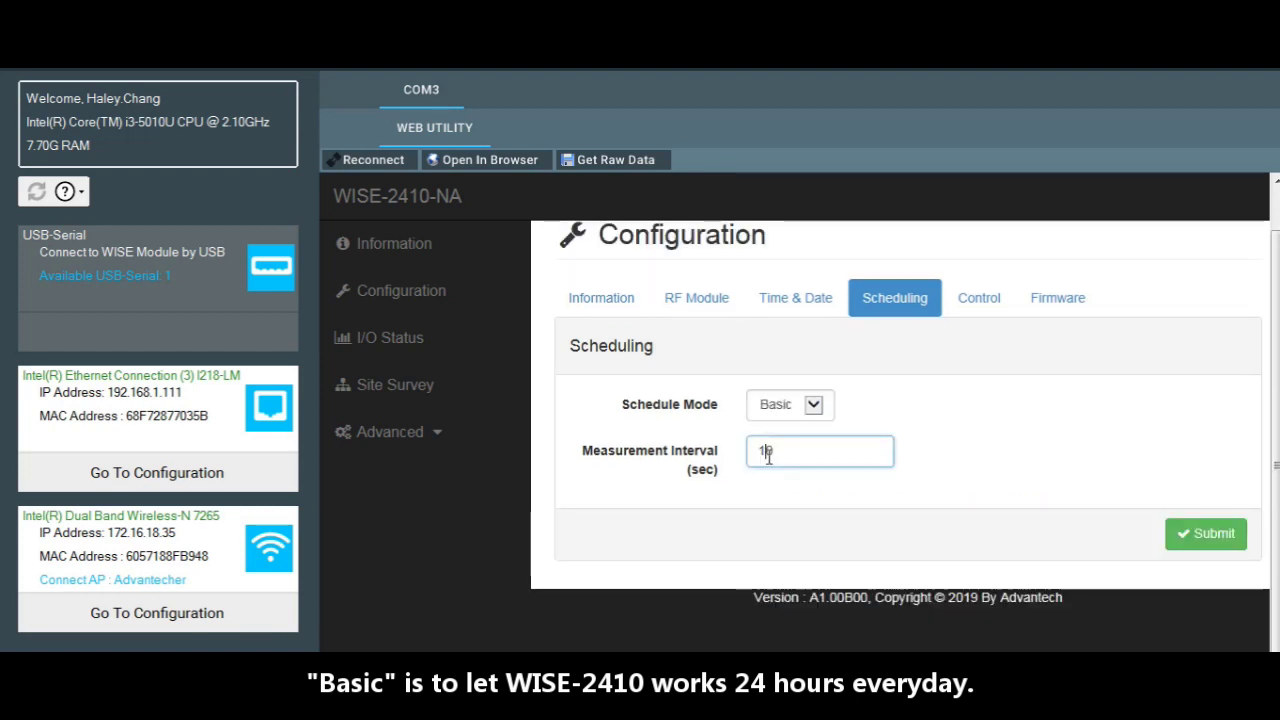
{"action": "left_click", "coordinate": [1193, 540]}
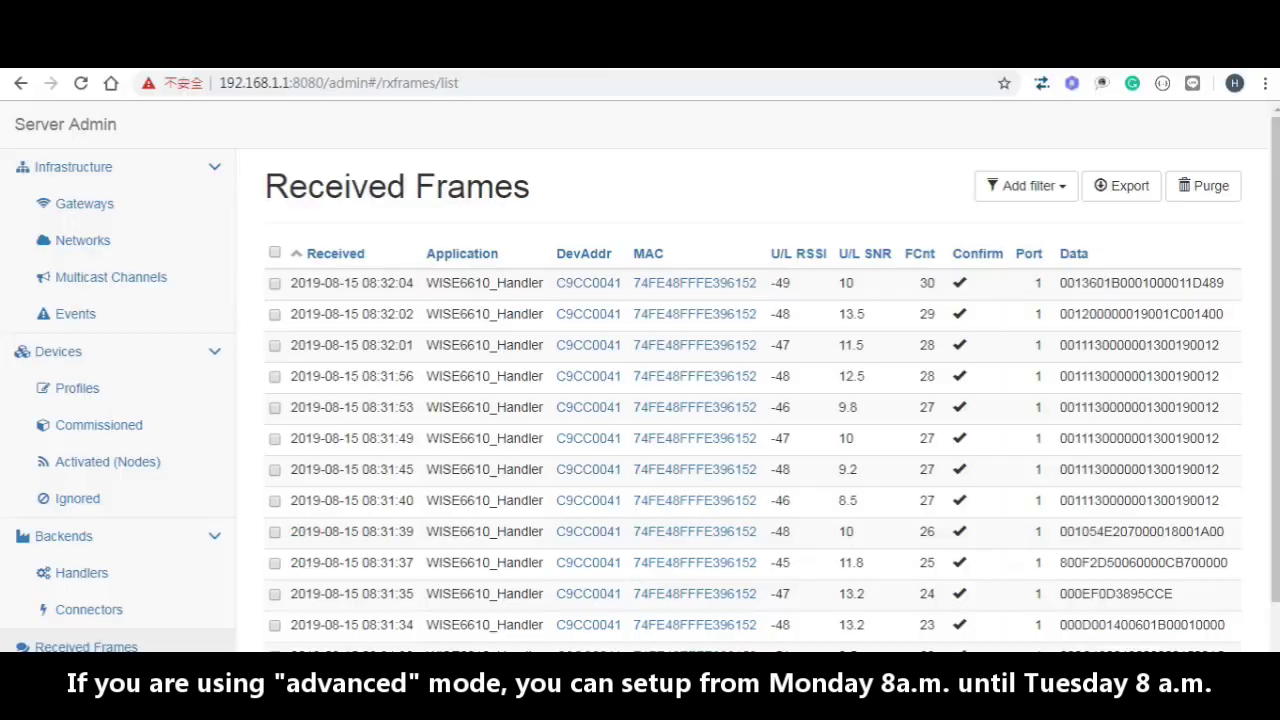
{"action": "scroll", "coordinate": [188, 430], "scroll_direction": "down", "scroll_amount": 1}
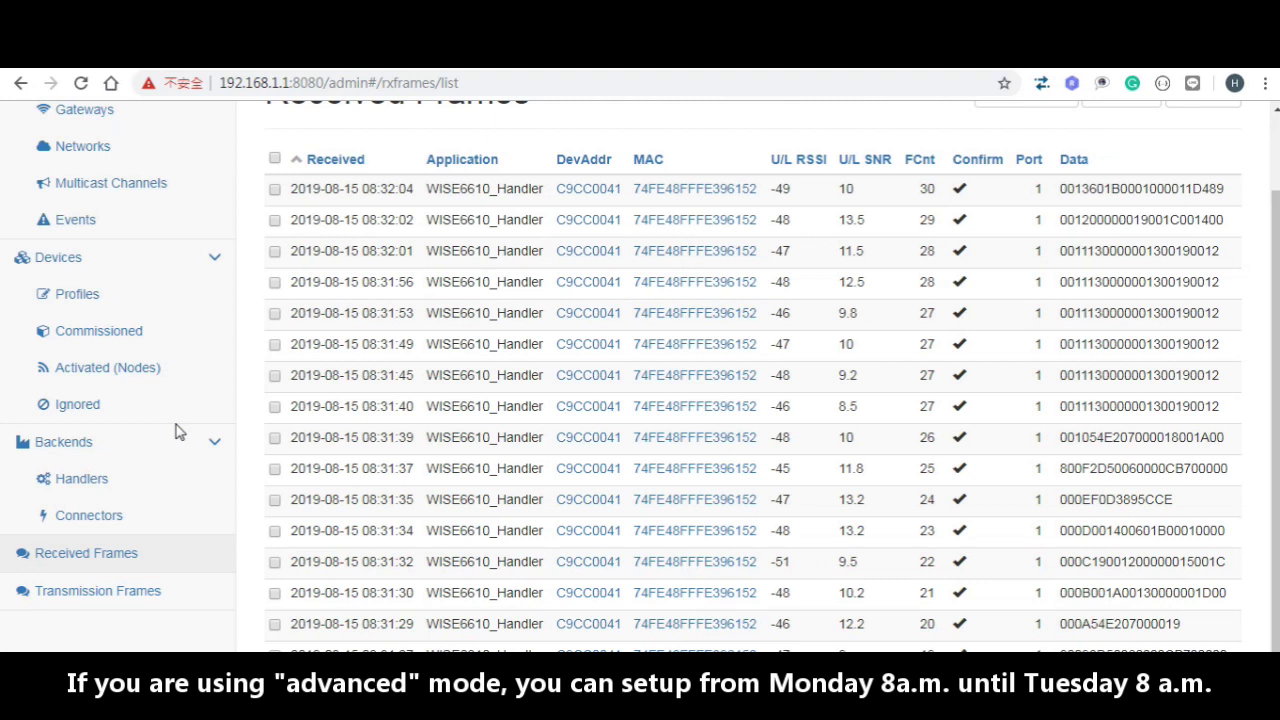
{"action": "scroll", "coordinate": [175, 430], "scroll_direction": "up", "scroll_amount": 1}
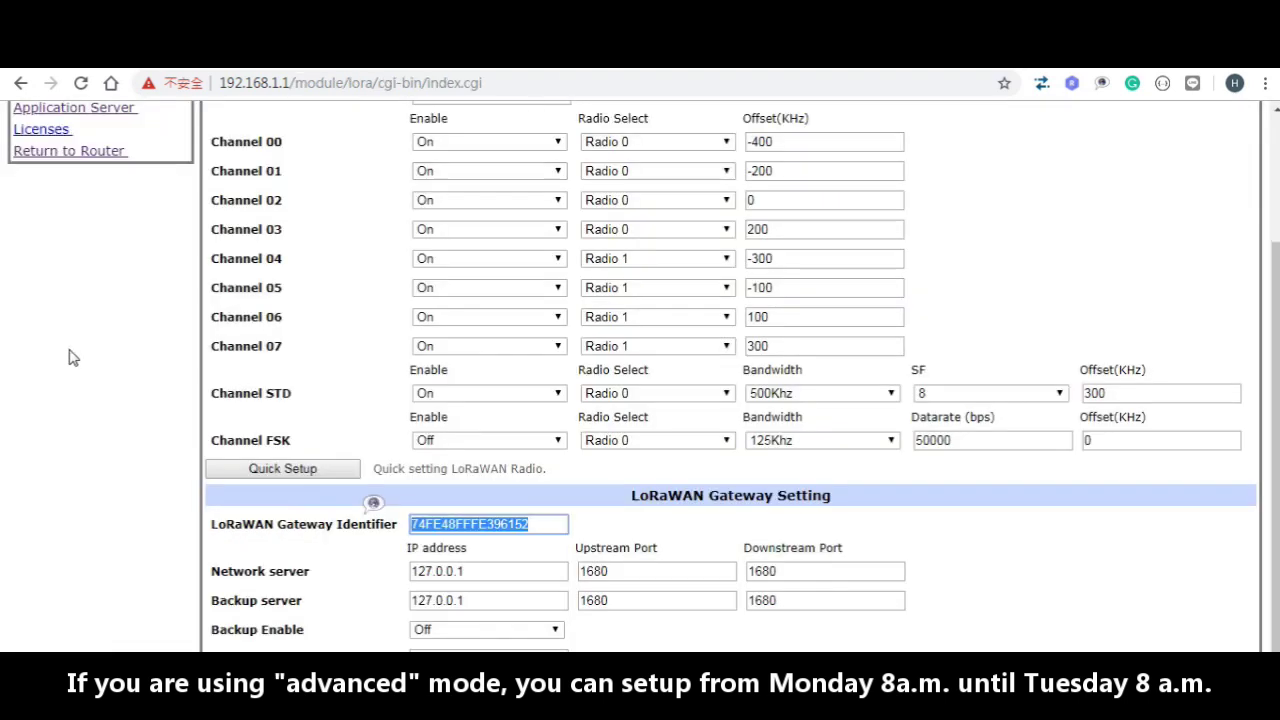
Step: Open Application Server Status and highlight the WISE2410 node's Fcnt and Rssi values
{"action": "scroll", "coordinate": [69, 357], "scroll_direction": "up", "scroll_amount": 2}
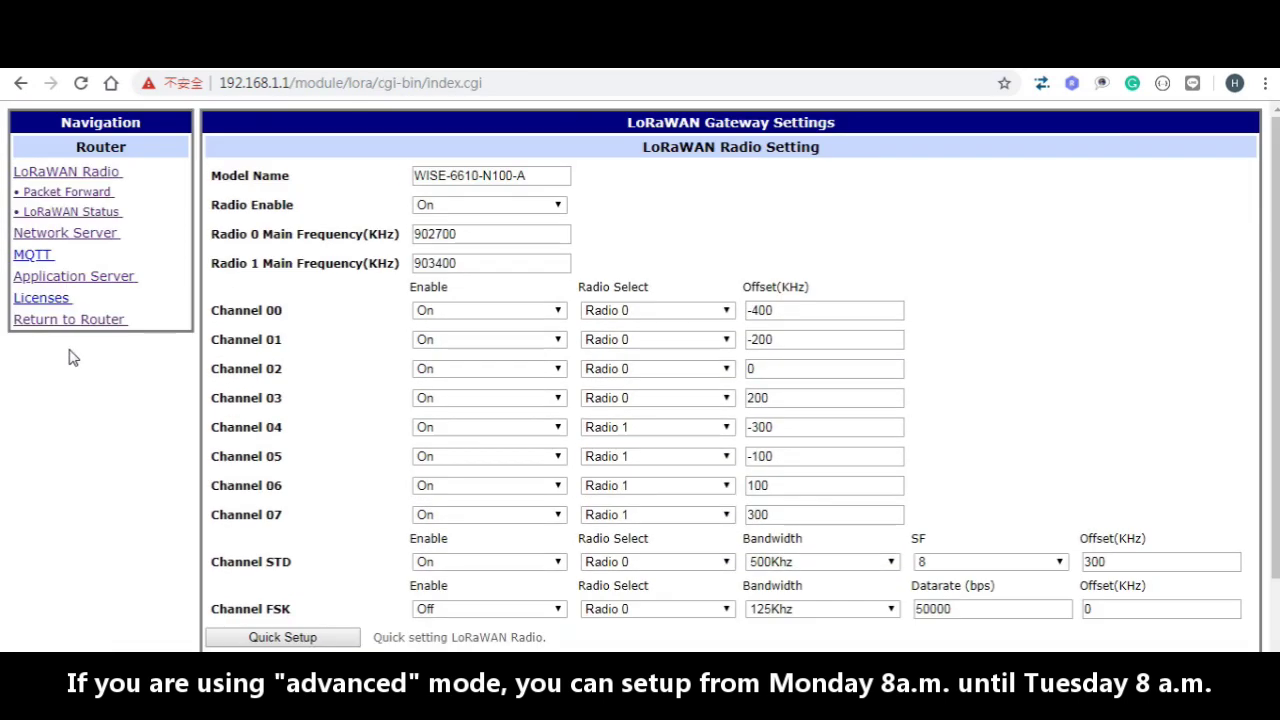
{"action": "left_click", "coordinate": [52, 279]}
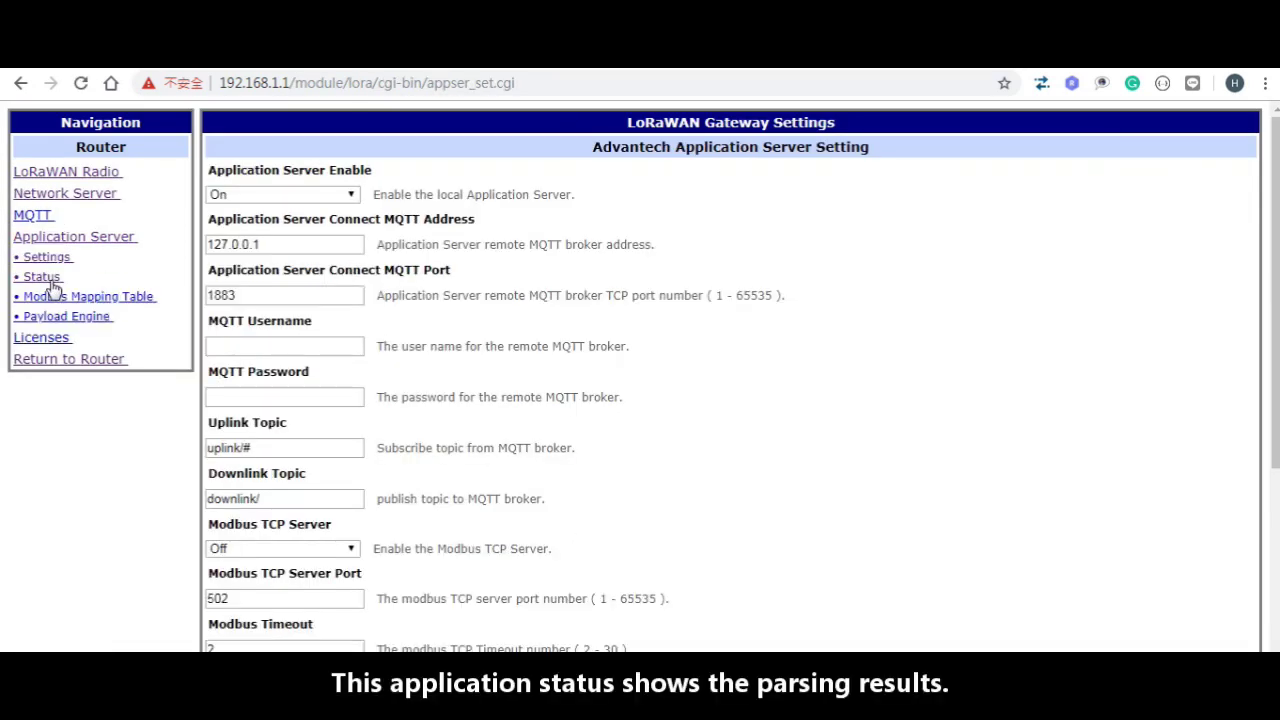
{"action": "left_click", "coordinate": [50, 282]}
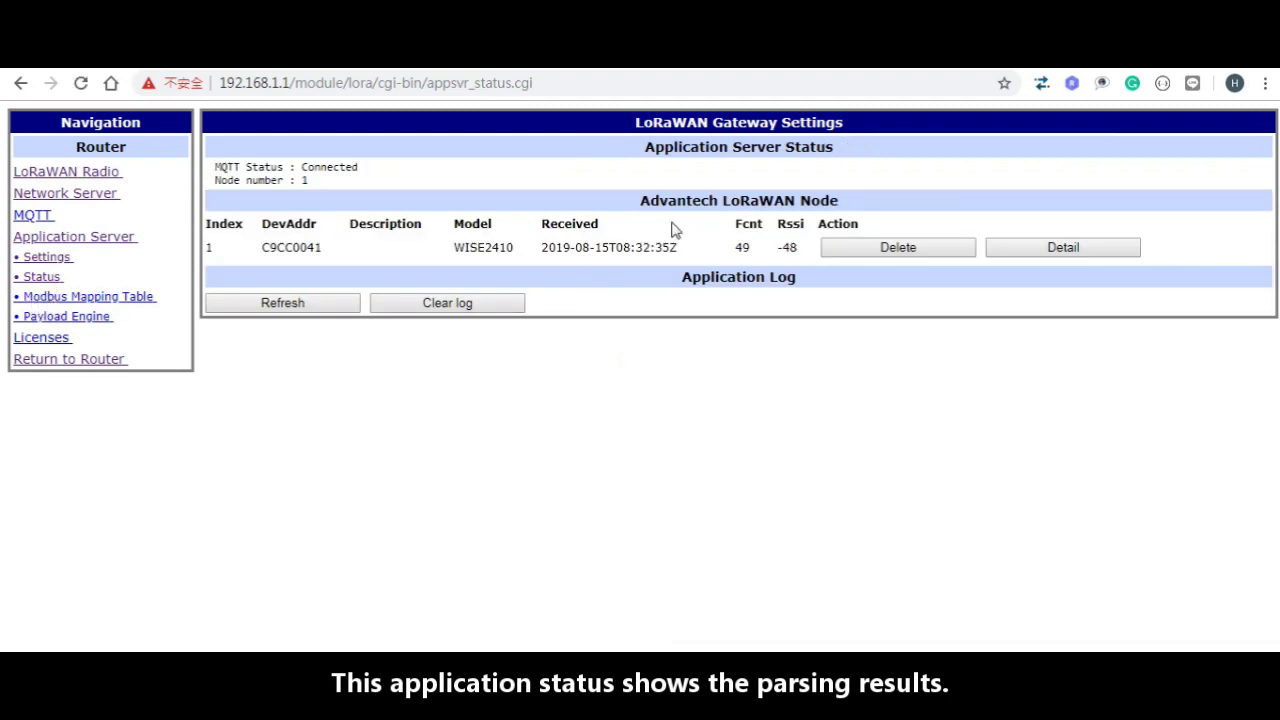
{"action": "left_click_drag", "start_coordinate": [741, 245], "coordinate": [240, 251]}
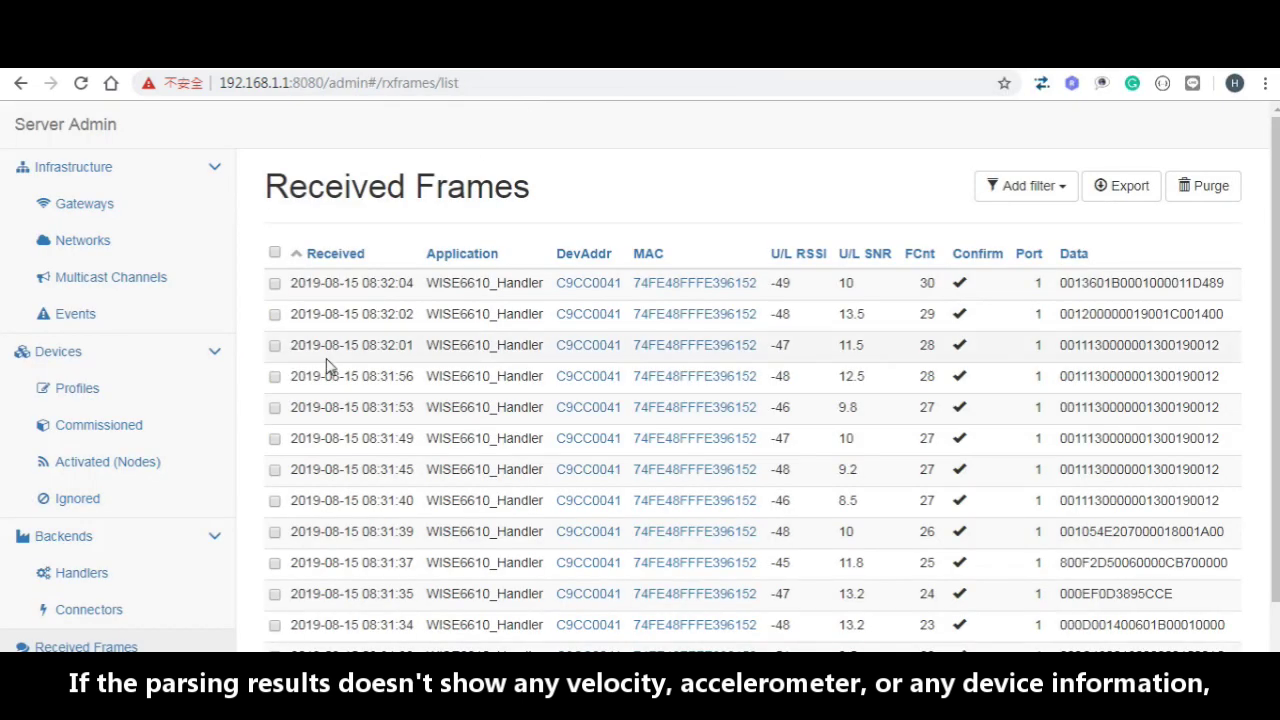
Step: Open the Network Server dashboard, zoom the event timeline, and review gateways, nodes, events and received frames
{"action": "left_click", "coordinate": [88, 136]}
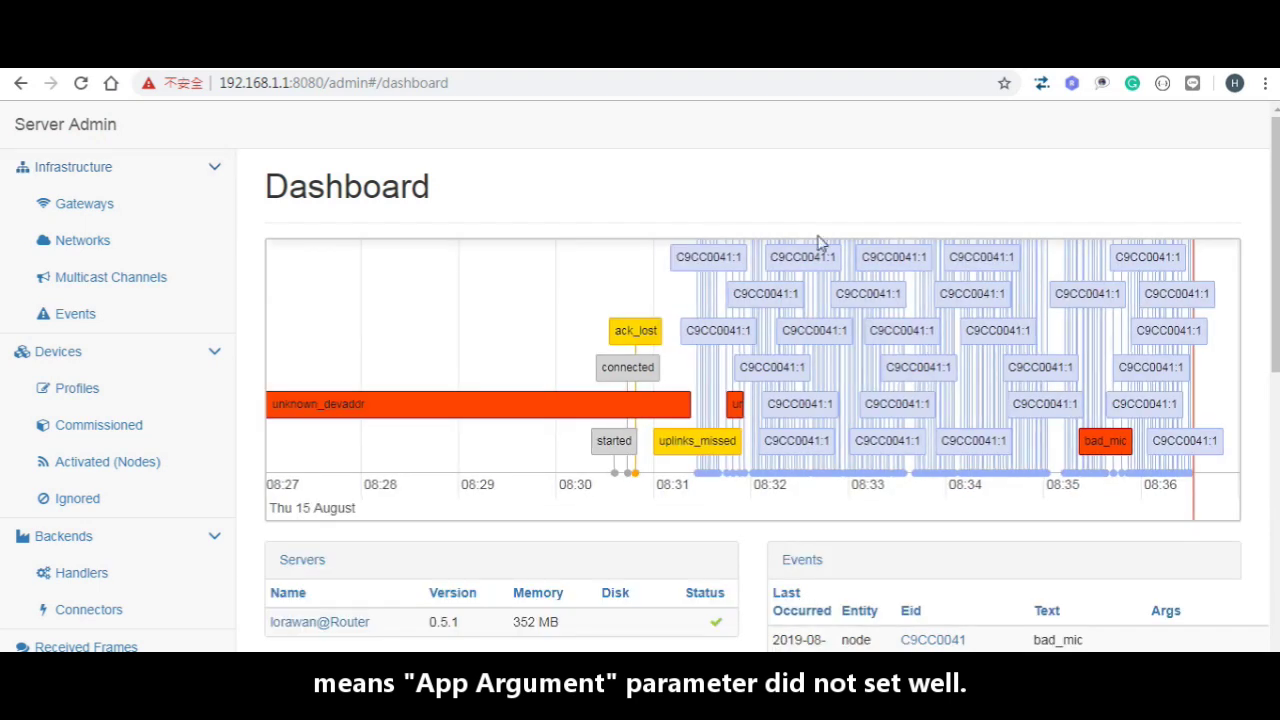
{"action": "scroll", "coordinate": [1133, 408], "scroll_direction": "down", "scroll_amount": 1}
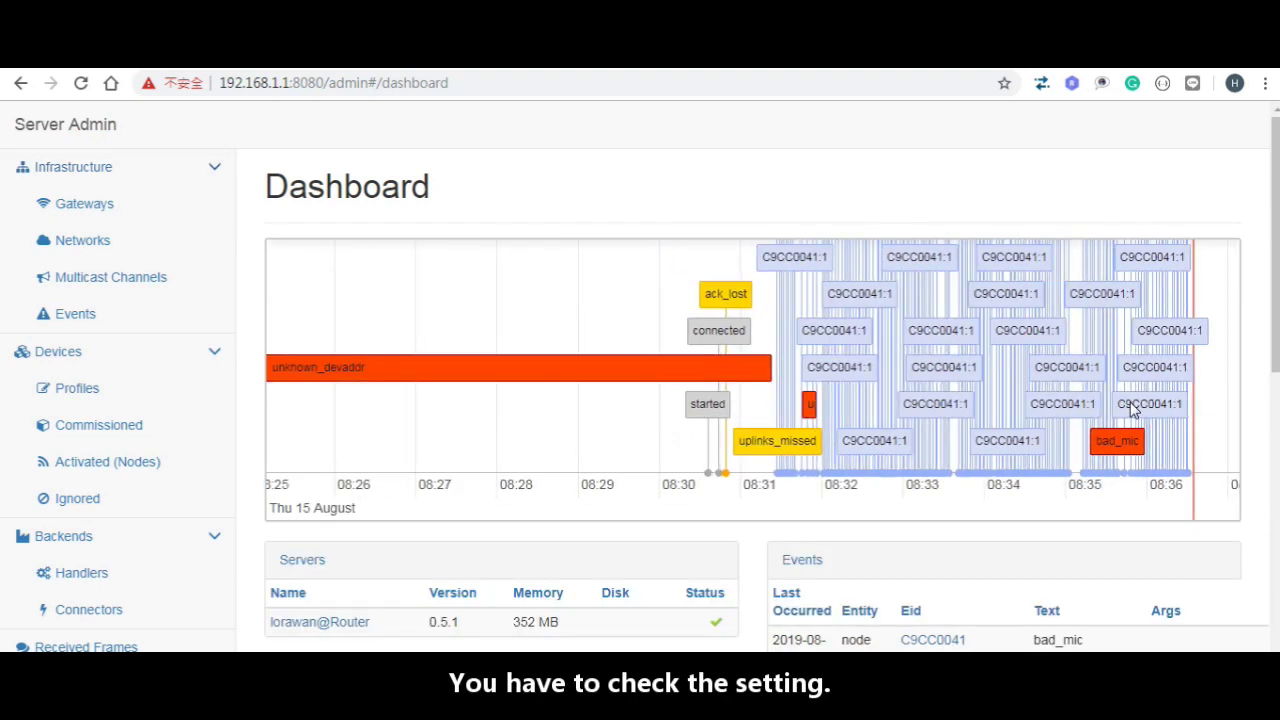
{"action": "scroll", "coordinate": [1138, 385], "scroll_direction": "down", "scroll_amount": 1}
{"action": "scroll", "coordinate": [1100, 400], "scroll_direction": "up", "scroll_amount": 2}
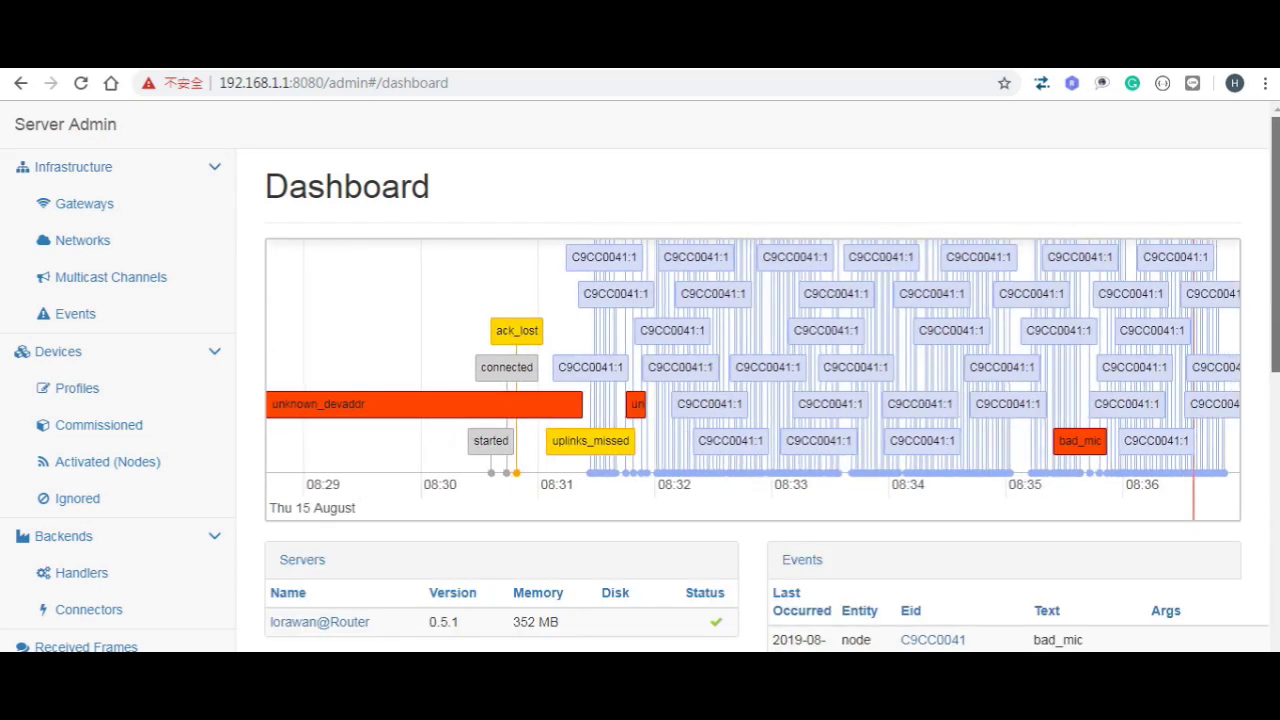
{"action": "scroll", "coordinate": [831, 244], "scroll_direction": "down", "scroll_amount": 5}
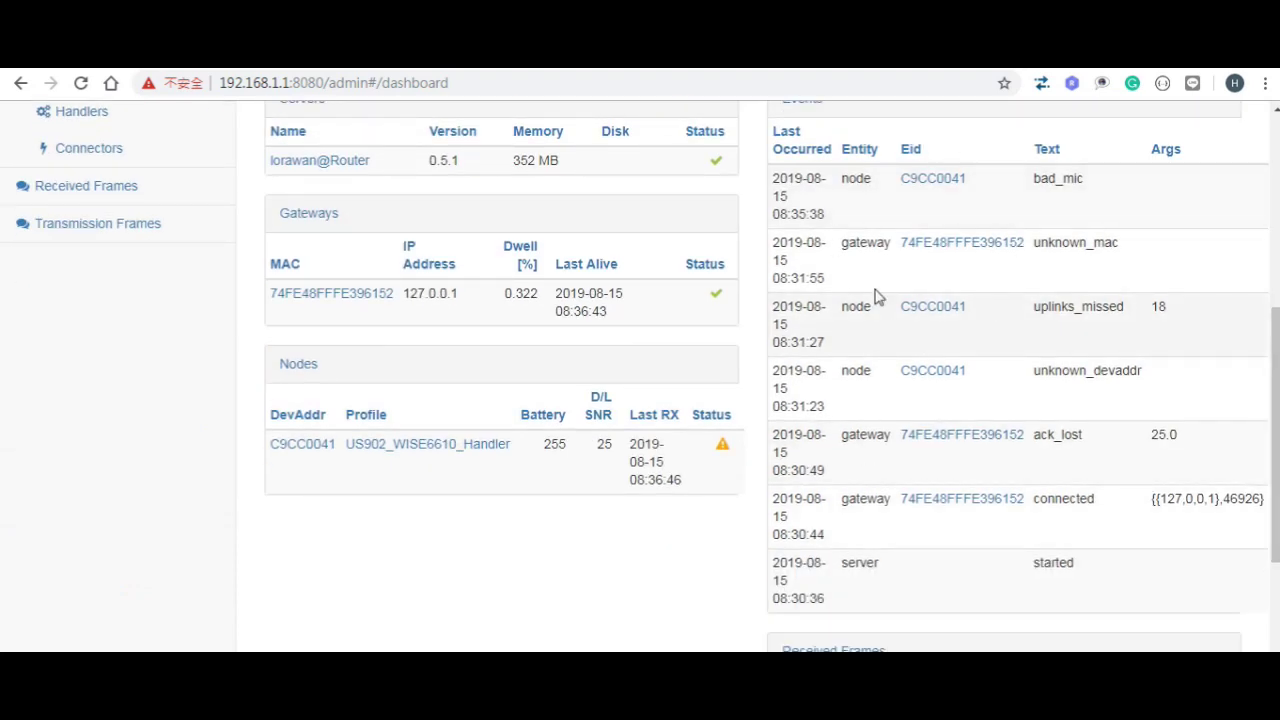
{"action": "left_click_drag", "start_coordinate": [1277, 450], "coordinate": [1277, 590]}
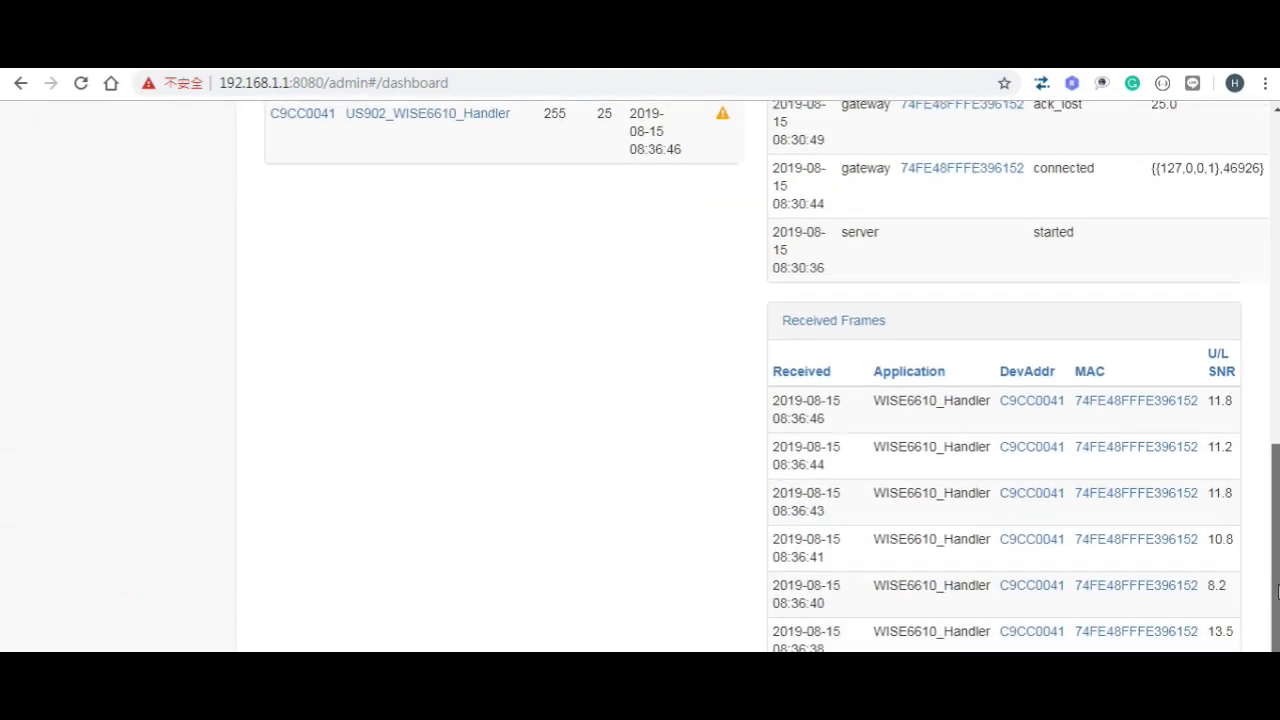
{"action": "scroll", "coordinate": [1037, 549], "scroll_direction": "up", "scroll_amount": 1}
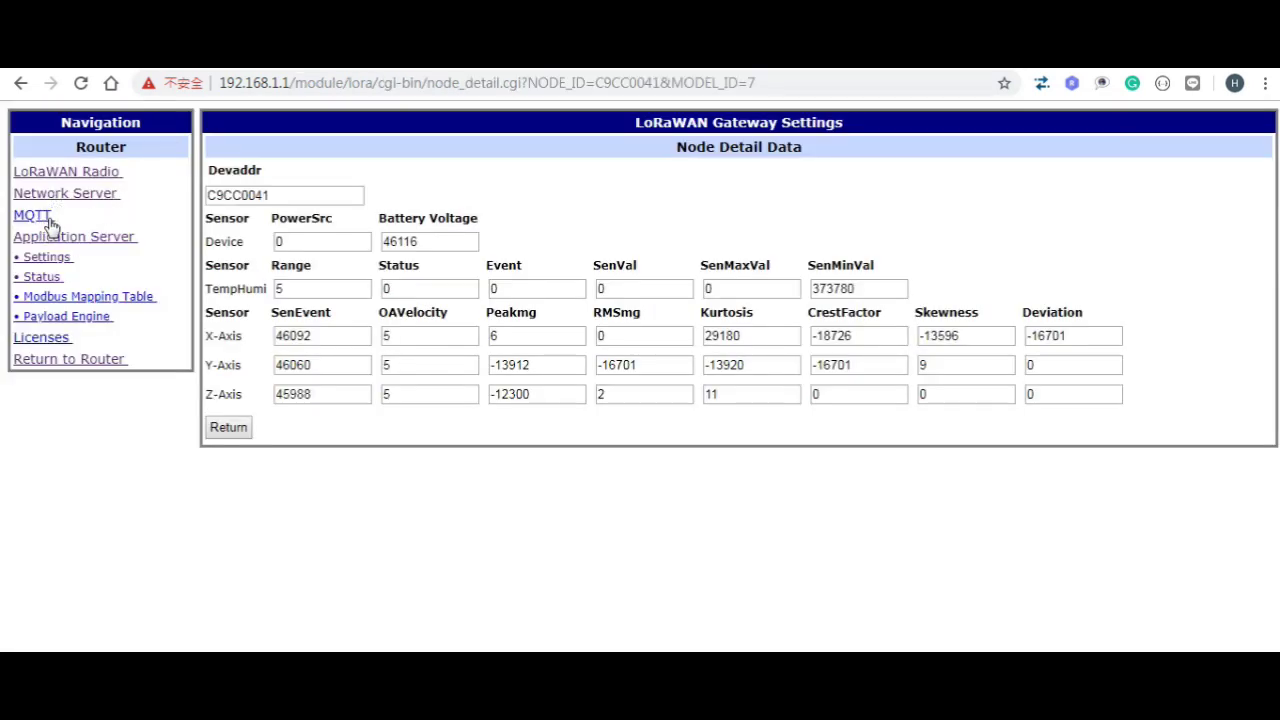
Step: Enable Node-RED Automatic Start on port 1880 and apply the setting
{"action": "left_click", "coordinate": [90, 366]}
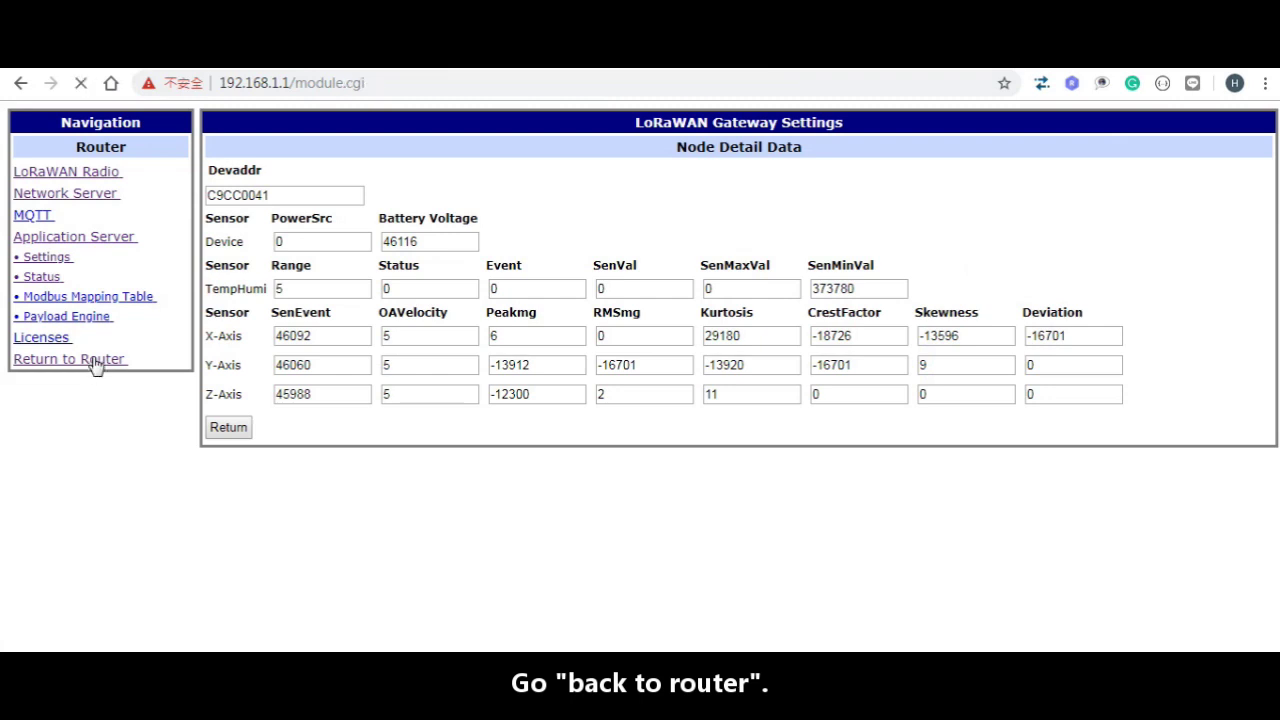
{"action": "left_click", "coordinate": [249, 228]}
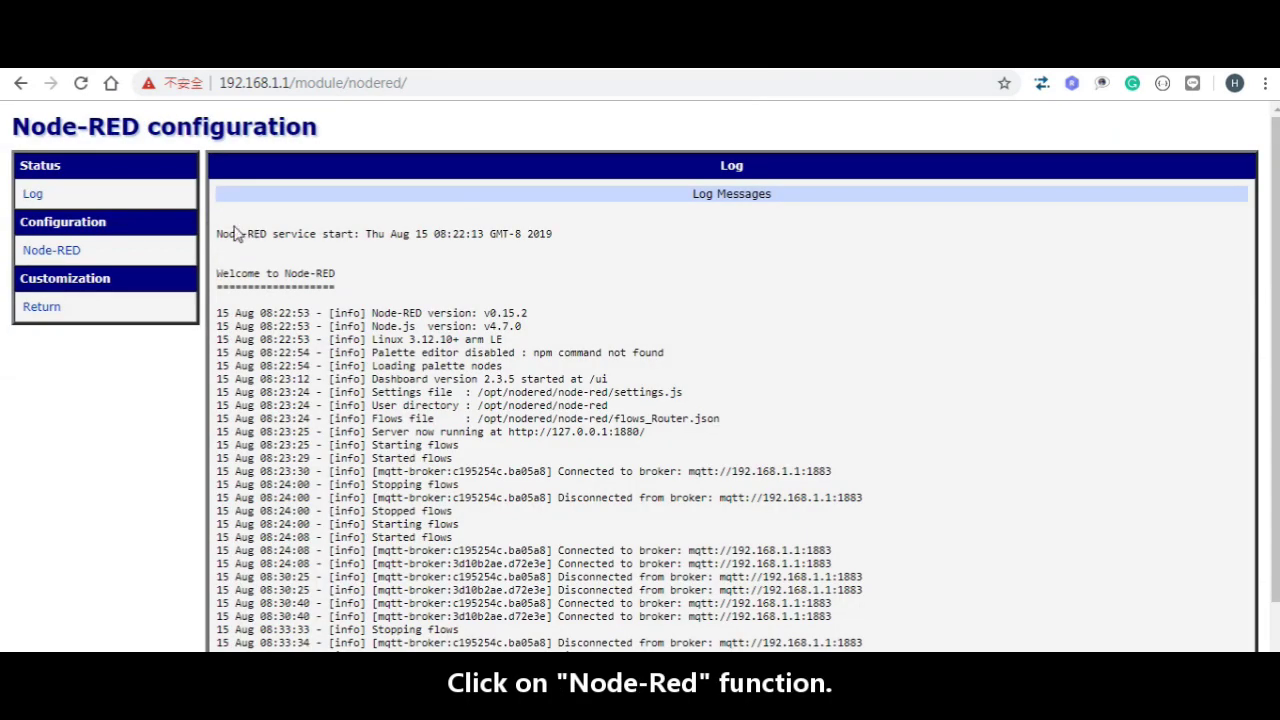
{"action": "left_click", "coordinate": [55, 251]}
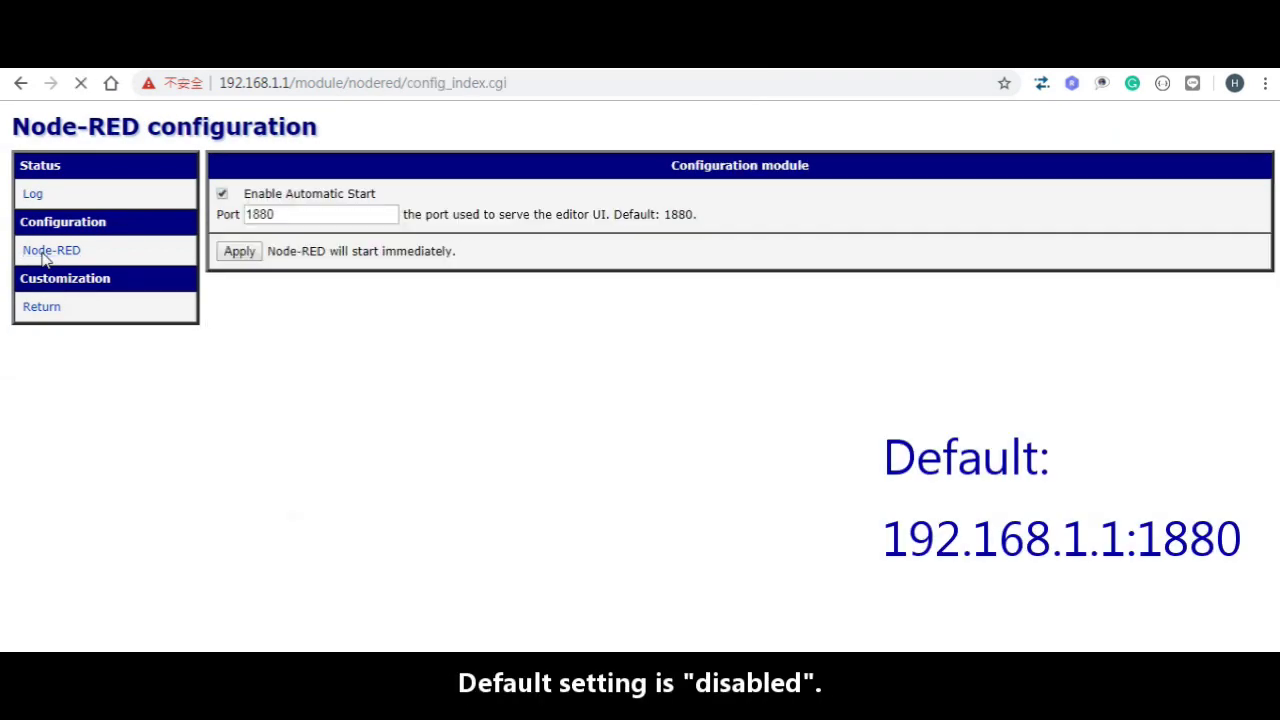
{"action": "left_click", "coordinate": [222, 194]}
{"action": "left_click", "coordinate": [241, 253]}
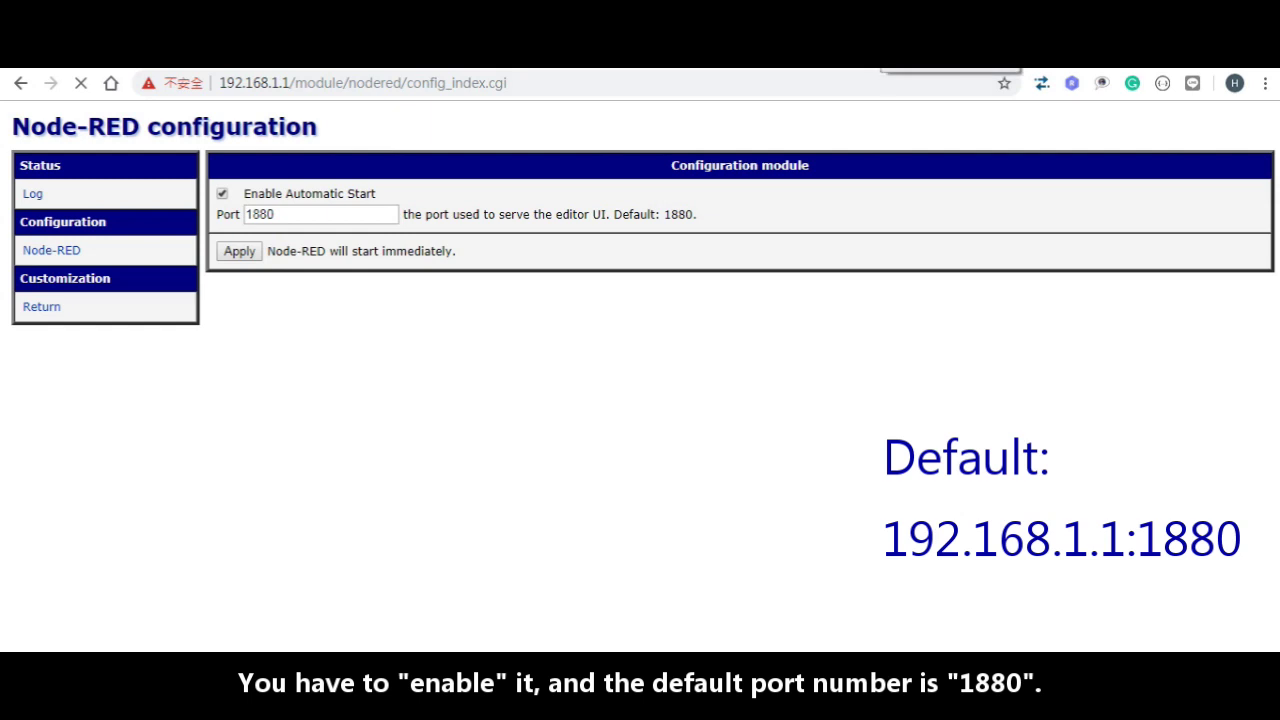
{"action": "left_click", "coordinate": [643, 175]}
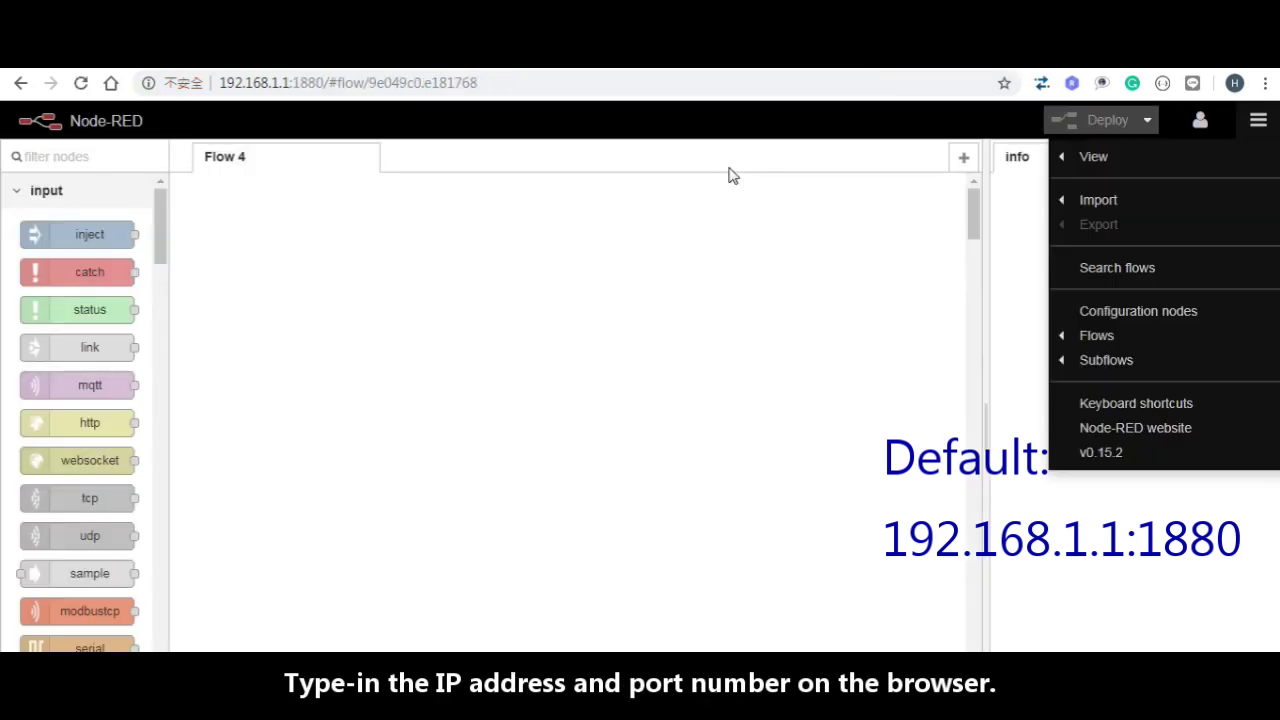
Step: Copy the WISE-2410 to 6610 MQTT sample flow from Notepad and import it from the clipboard into Flow 4
{"action": "mouse_move", "coordinate": [1171, 209]}
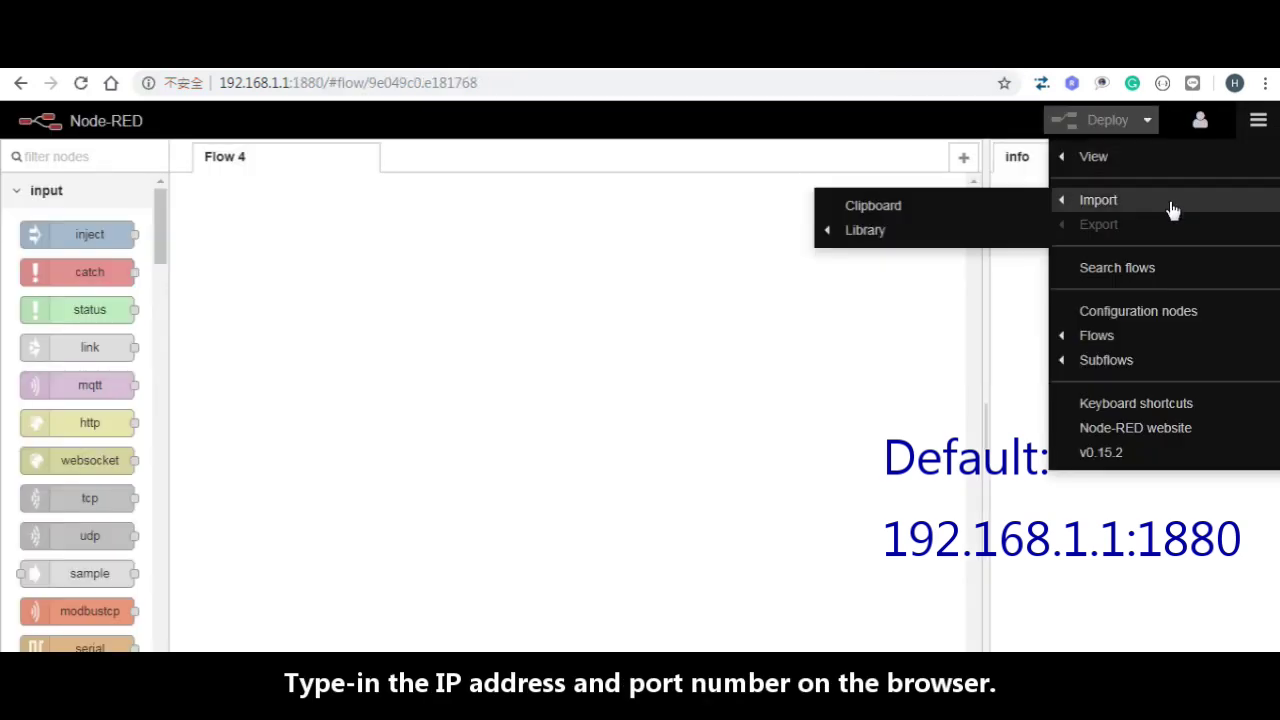
{"action": "left_click", "coordinate": [927, 213]}
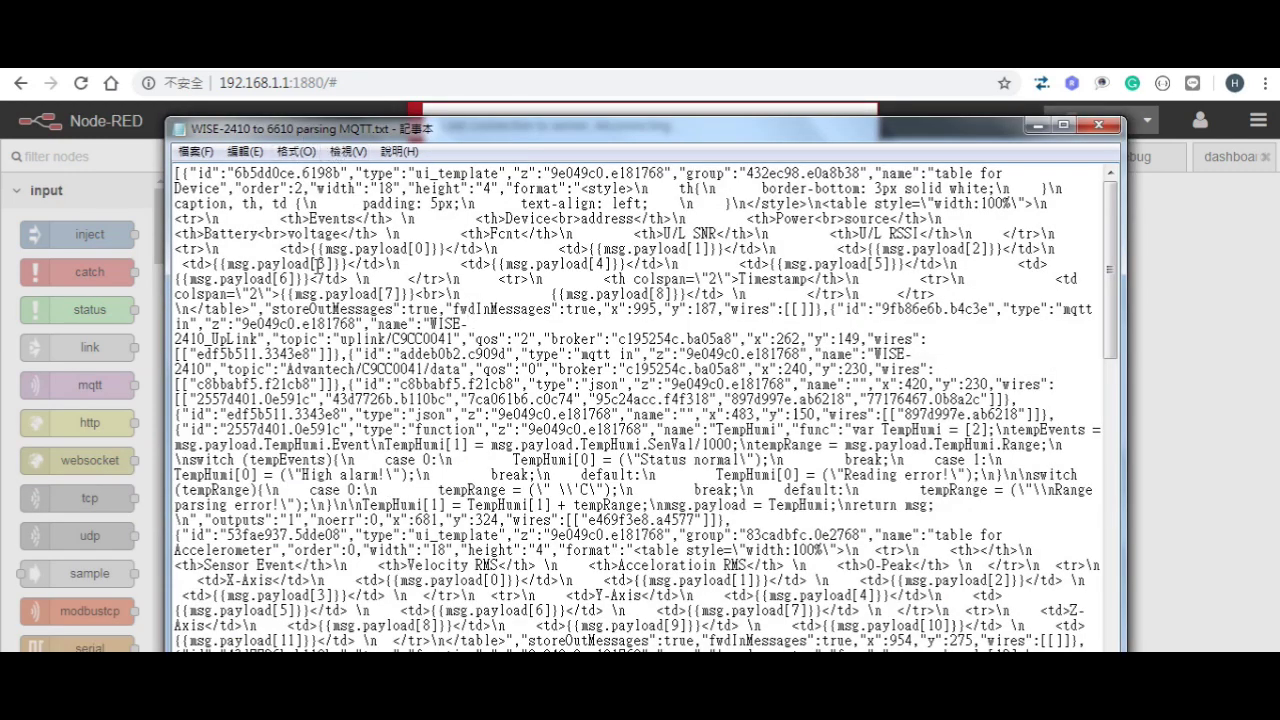
{"action": "key", "text": "ctrl+a"}
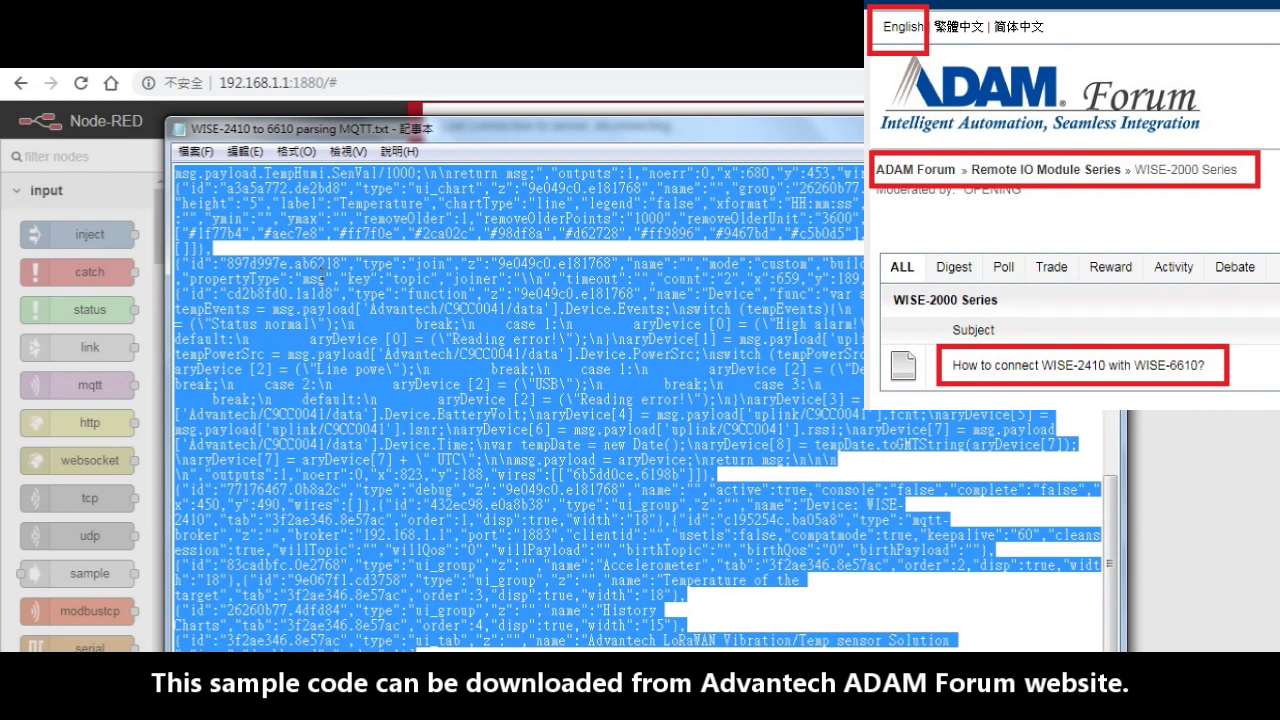
{"action": "right_click", "coordinate": [321, 275]}
{"action": "left_click", "coordinate": [372, 336]}
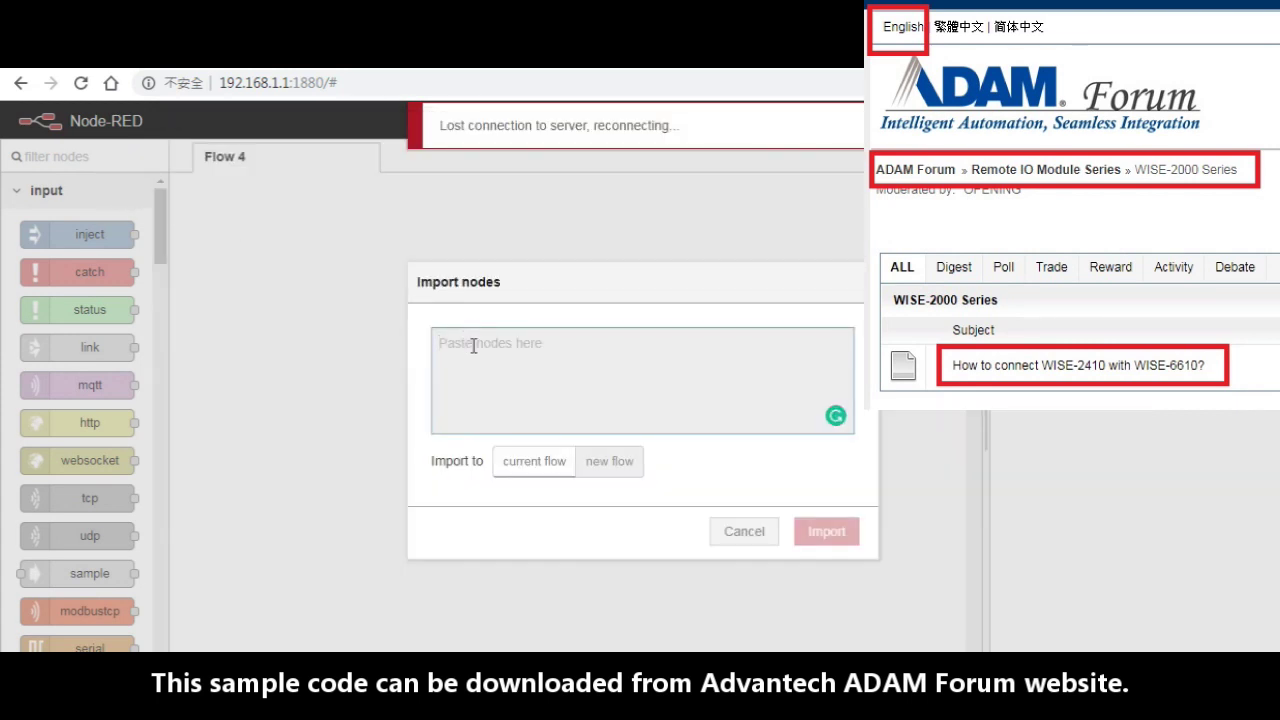
{"action": "right_click", "coordinate": [474, 345]}
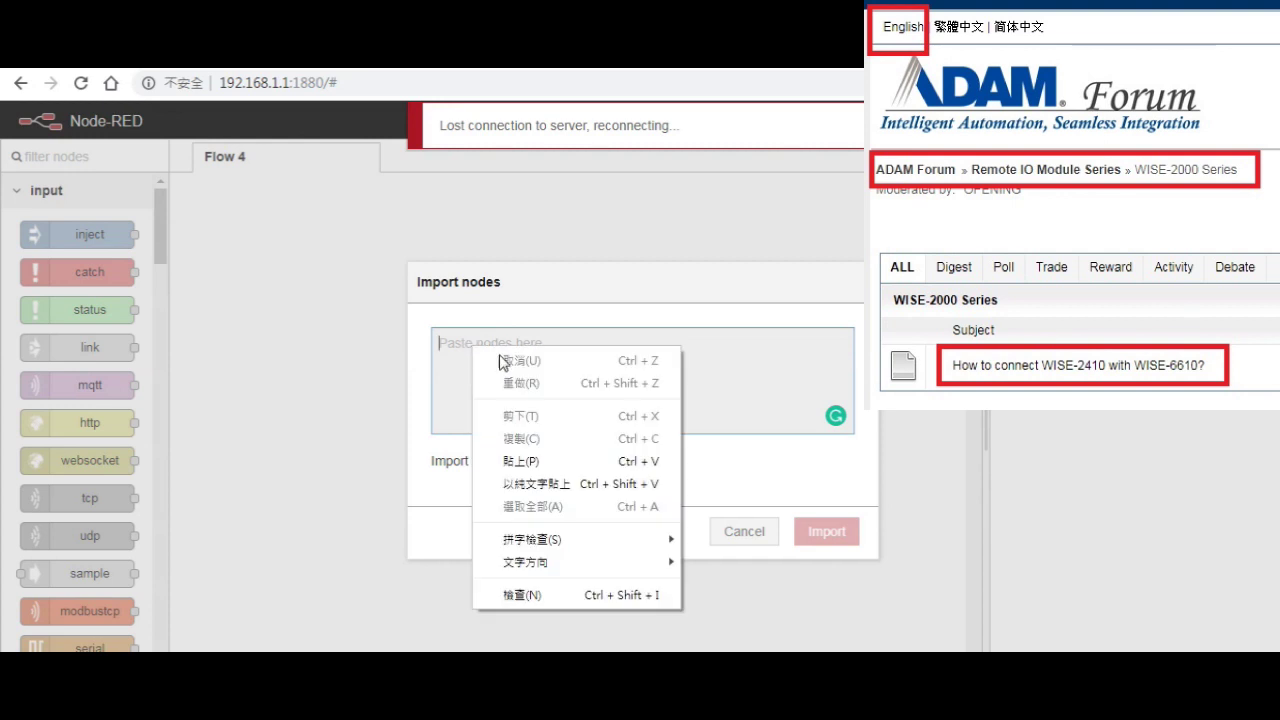
{"action": "left_click", "coordinate": [541, 457]}
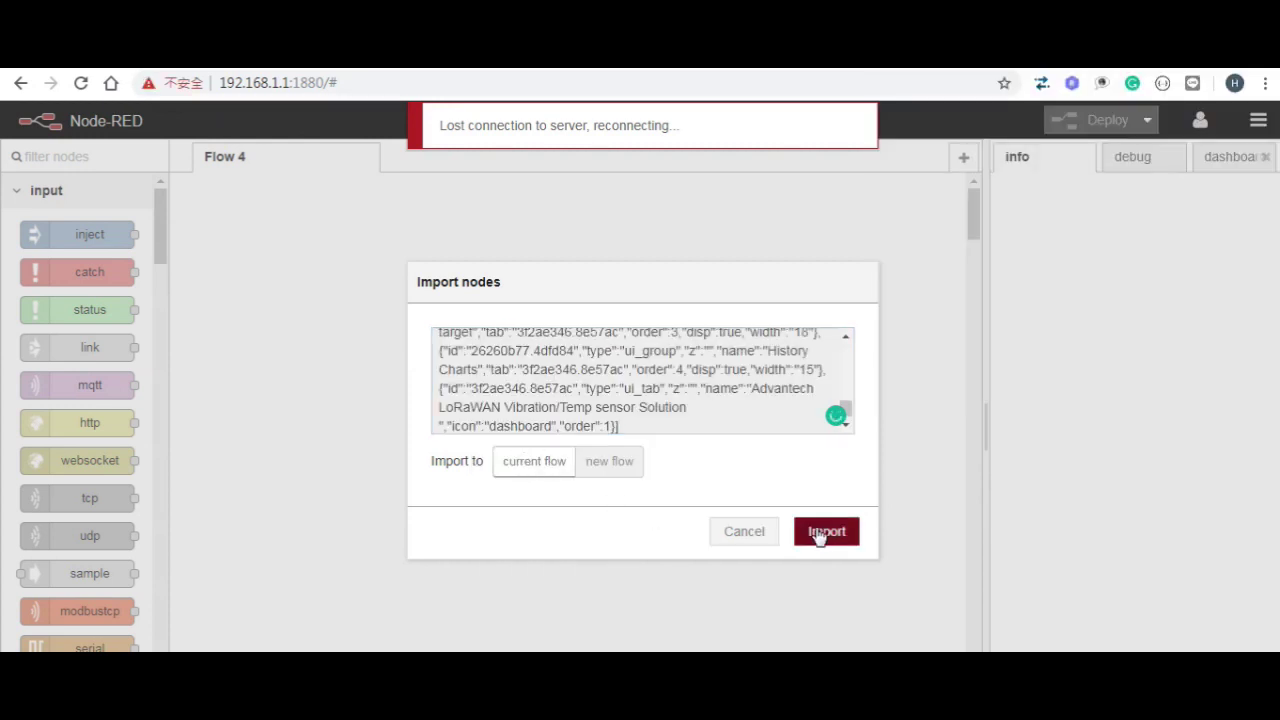
{"action": "left_click", "coordinate": [822, 533]}
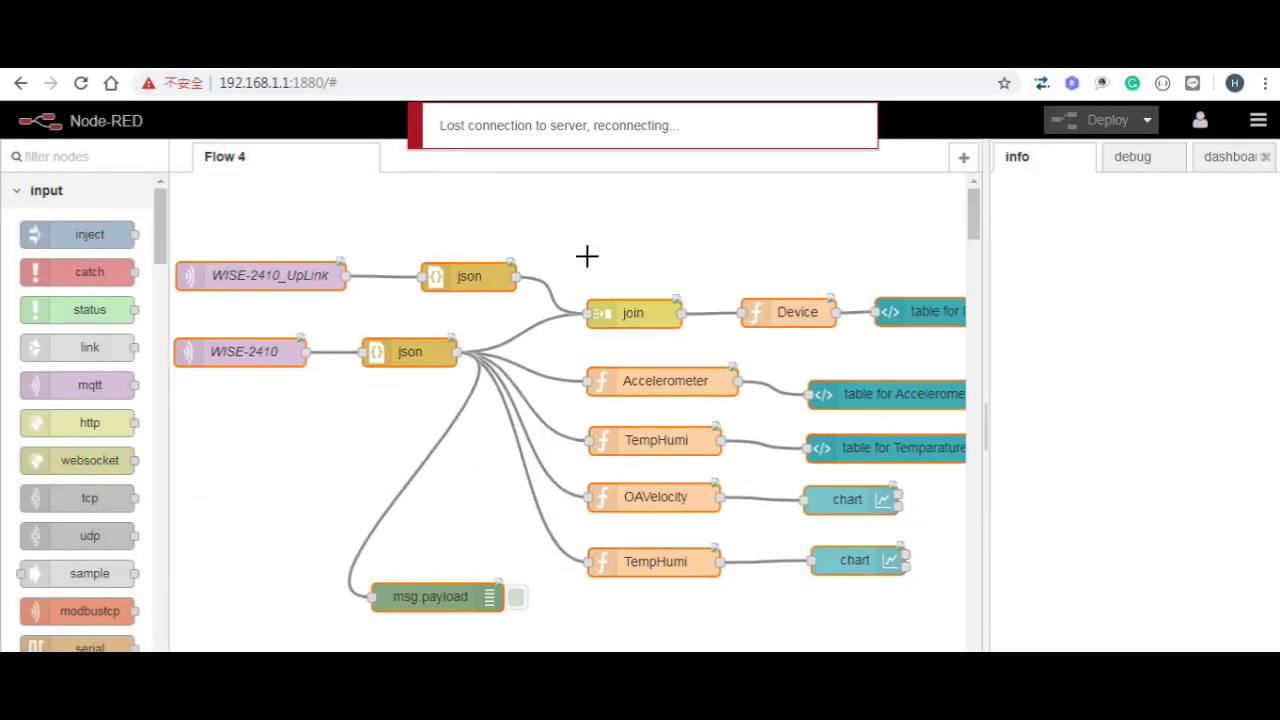
Step: Drop the imported nodes onto Flow 4, deploy the flow, and open its dashboard page
{"action": "left_click", "coordinate": [660, 208]}
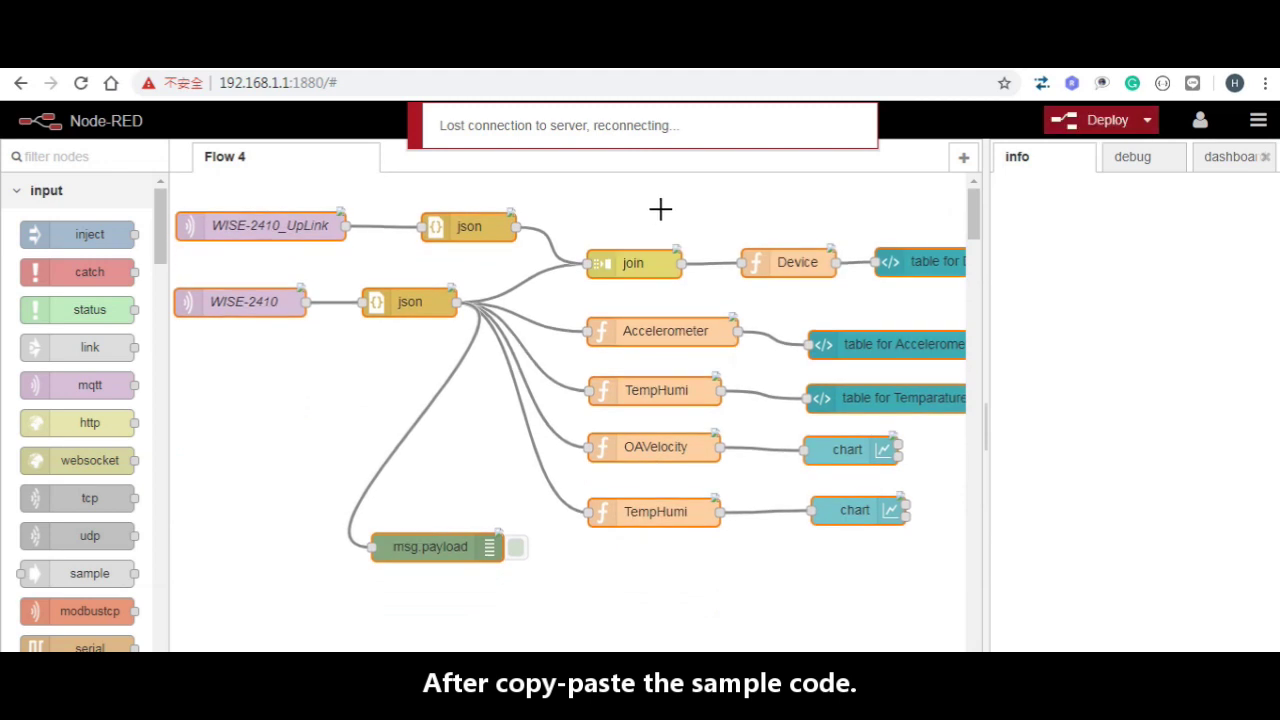
{"action": "left_click", "coordinate": [1092, 119]}
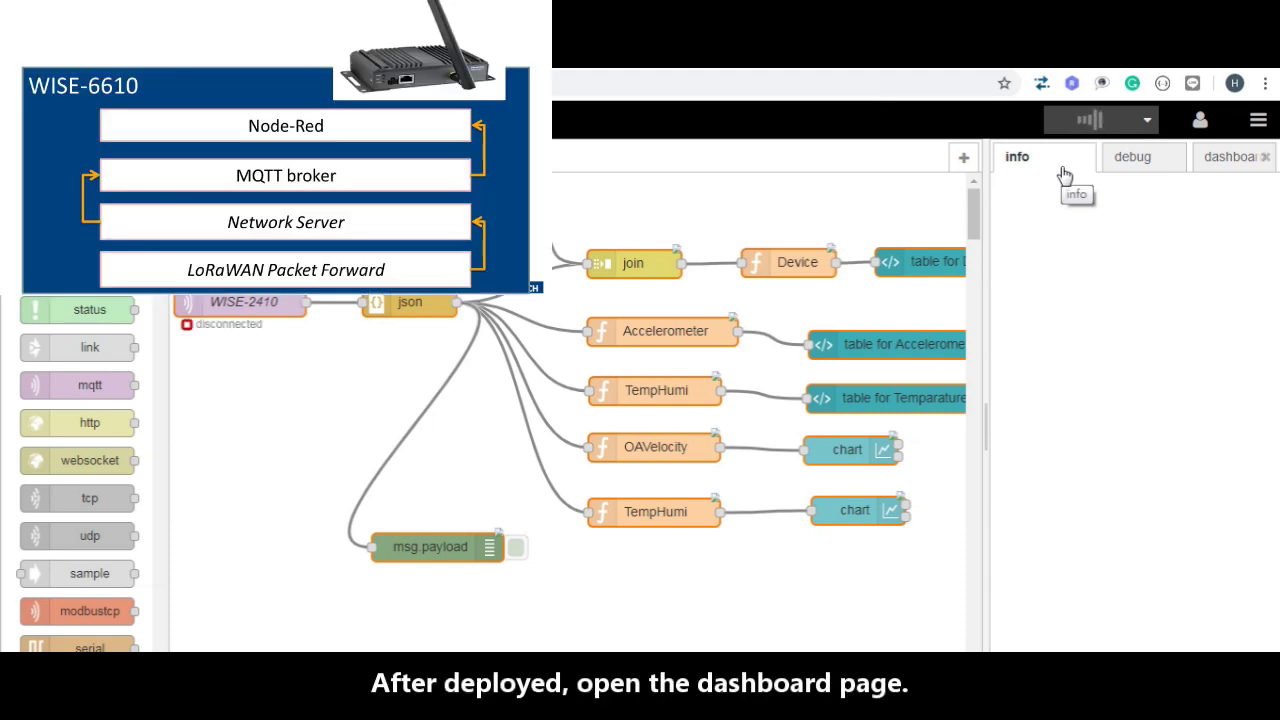
{"action": "left_click", "coordinate": [1215, 160]}
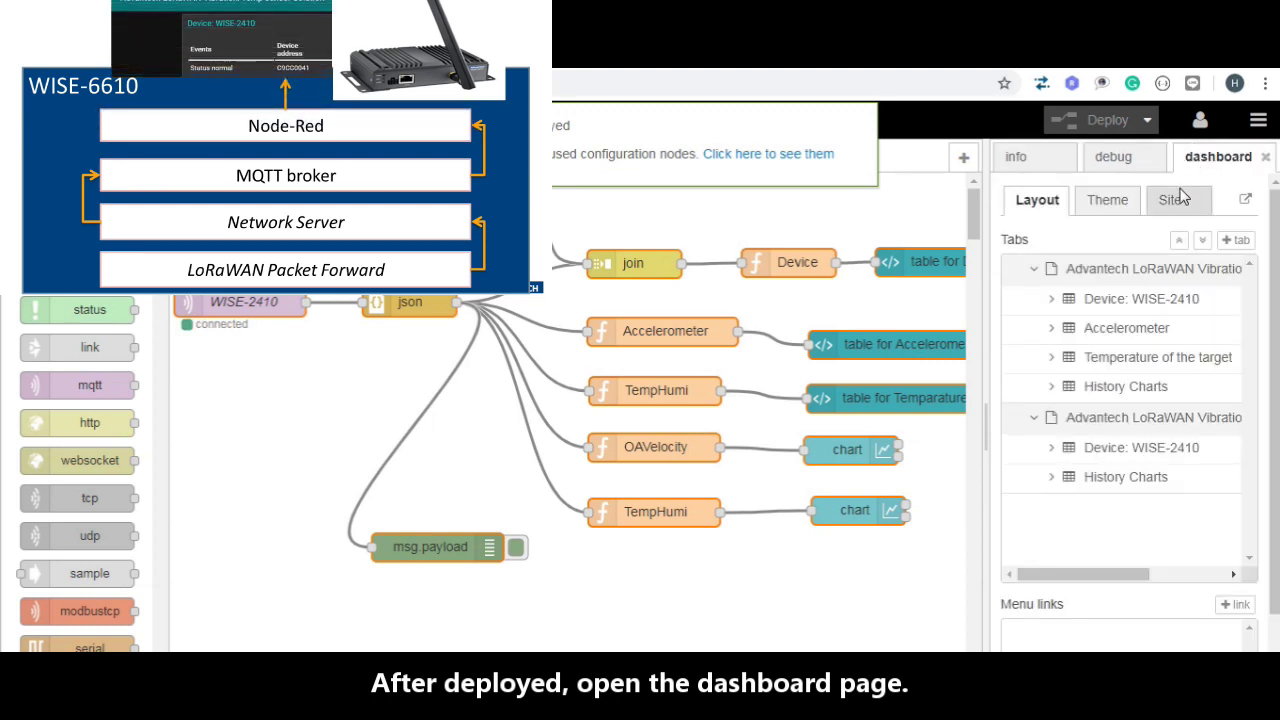
{"action": "left_click", "coordinate": [1246, 202]}
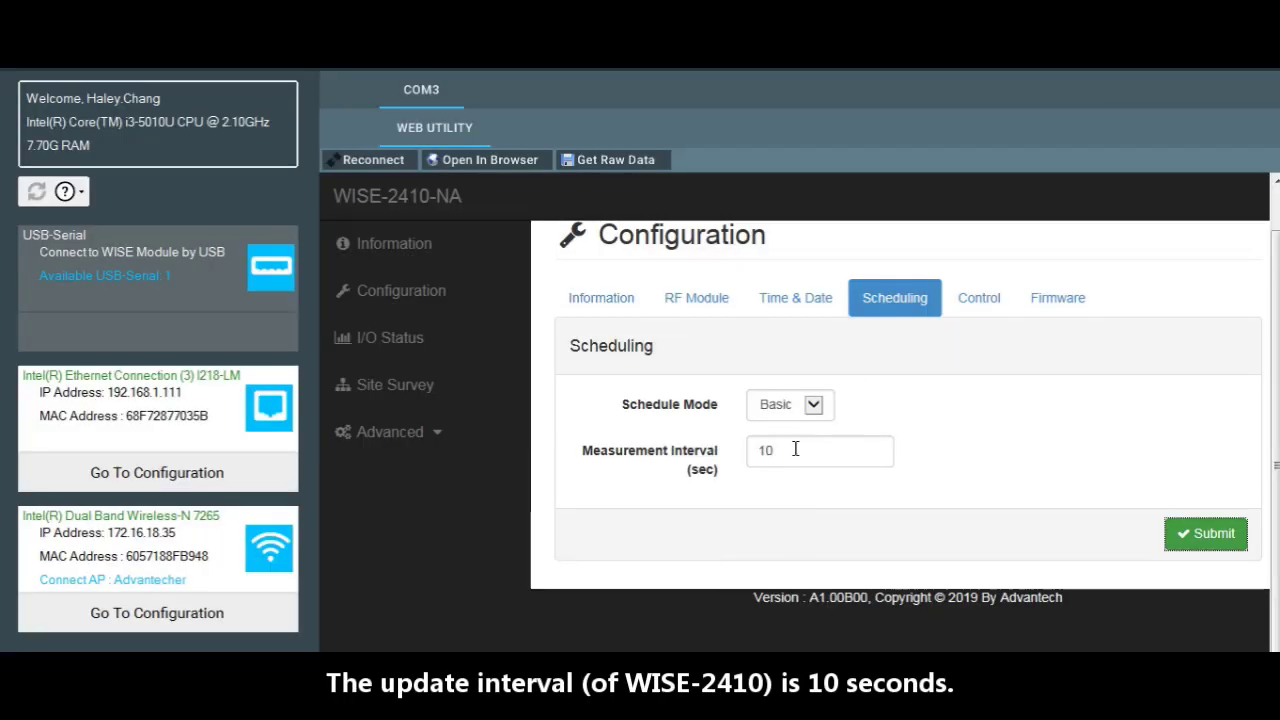
Step: Highlight the 10-second measurement interval and the reading timestamp on the Device panel
{"action": "left_click_drag", "start_coordinate": [795, 449], "coordinate": [703, 460]}
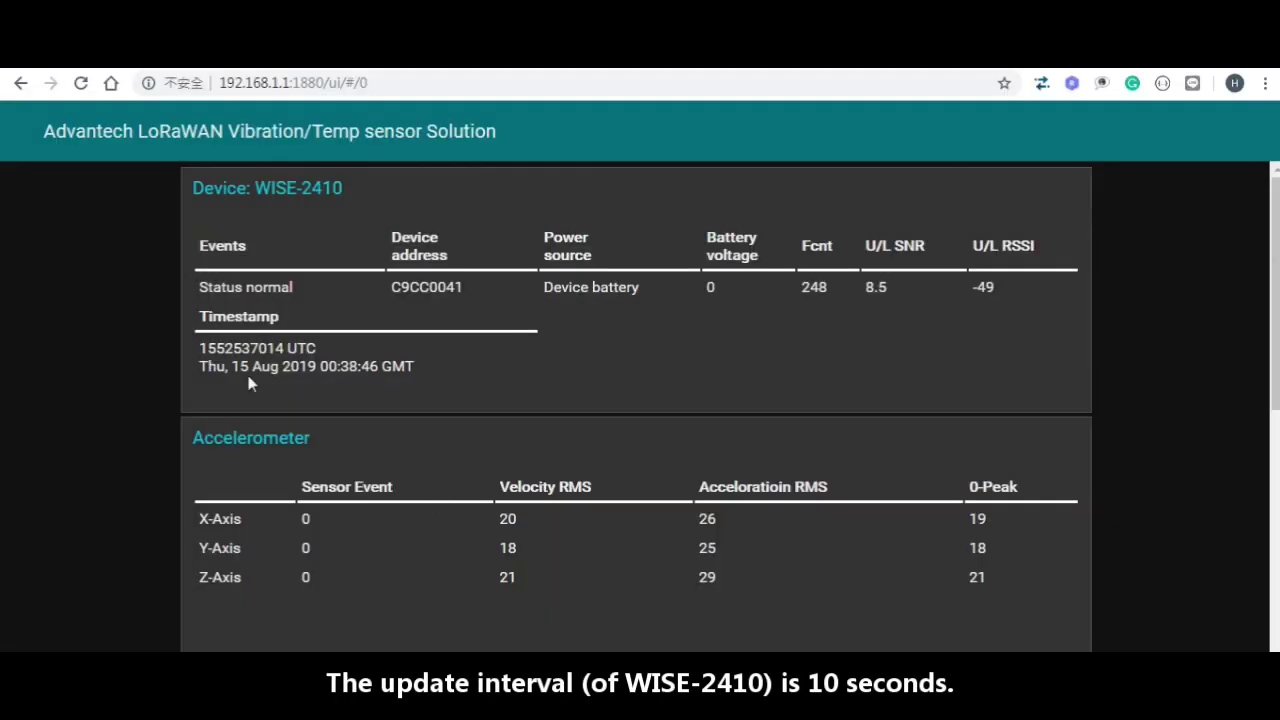
{"action": "left_click_drag", "start_coordinate": [321, 364], "coordinate": [375, 367]}
{"action": "left_click", "coordinate": [536, 381]}
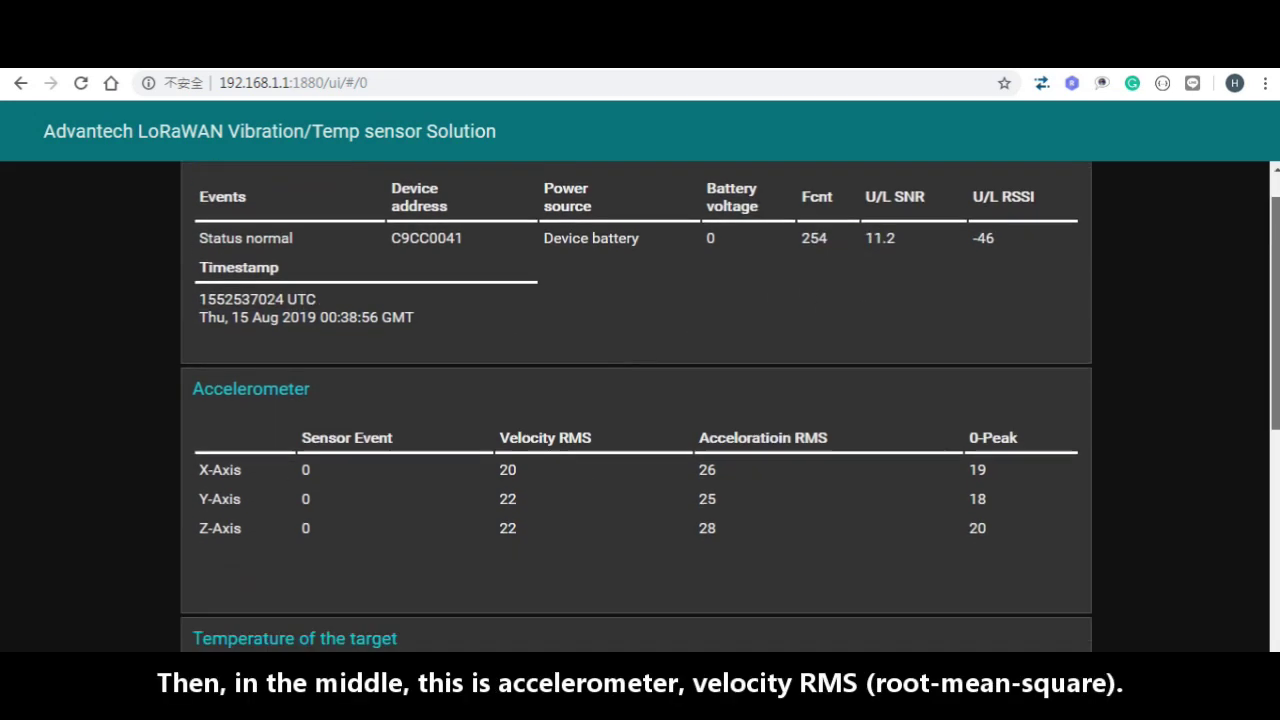
Step: Scroll through the accelerometer, target temperature and history chart readings
{"action": "scroll", "coordinate": [636, 407], "scroll_direction": "down", "scroll_amount": 2}
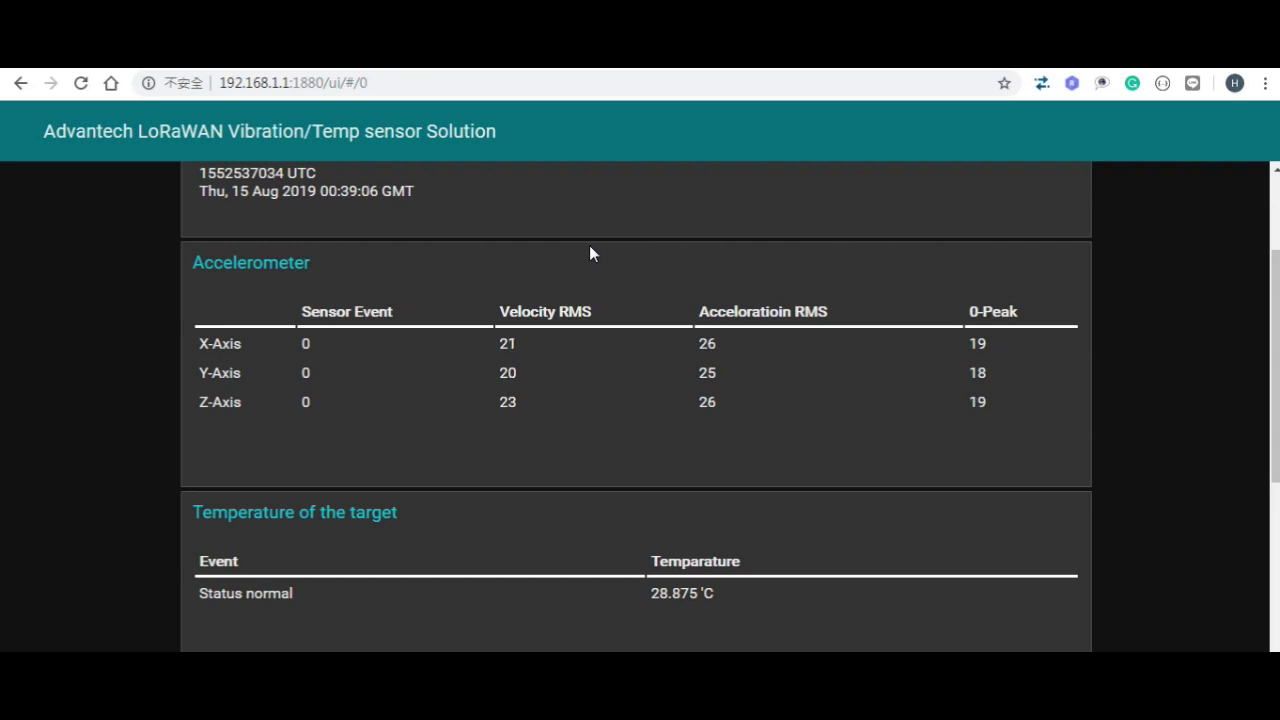
{"action": "scroll", "coordinate": [589, 245], "scroll_direction": "down", "scroll_amount": 2}
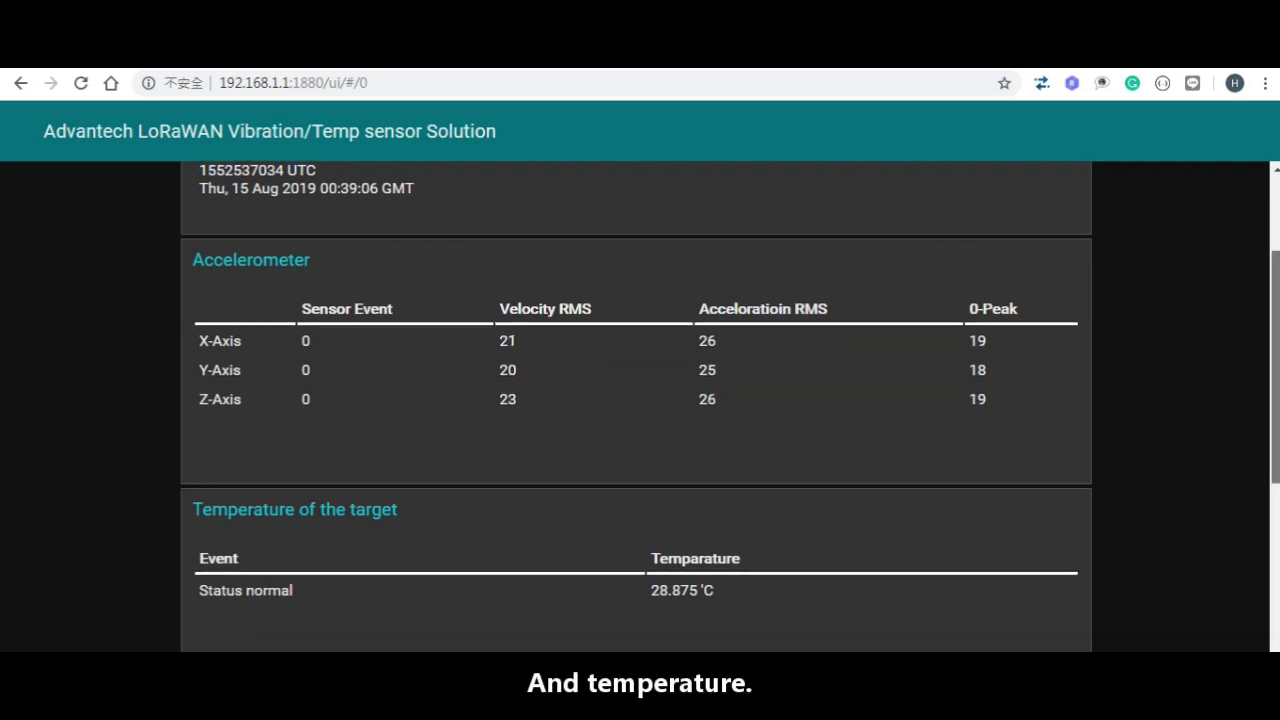
{"action": "scroll", "coordinate": [636, 400], "scroll_direction": "down", "scroll_amount": 3}
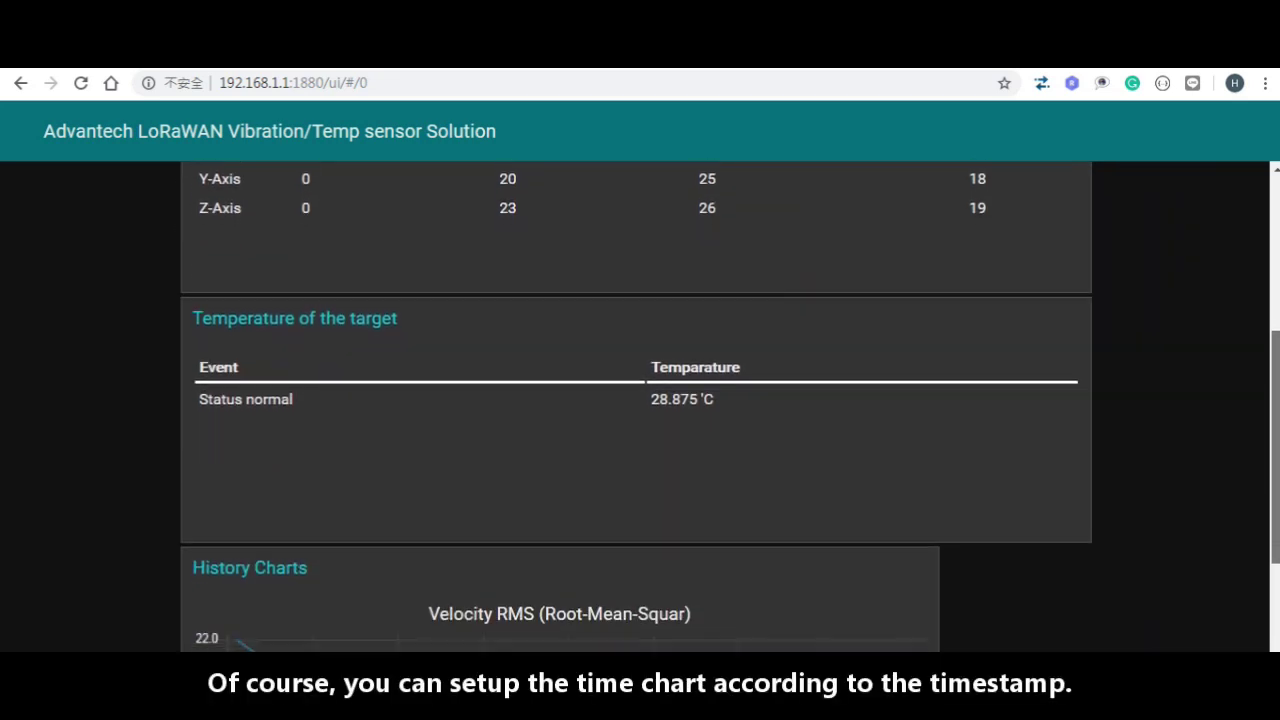
{"action": "scroll", "coordinate": [636, 400], "scroll_direction": "down", "scroll_amount": 2}
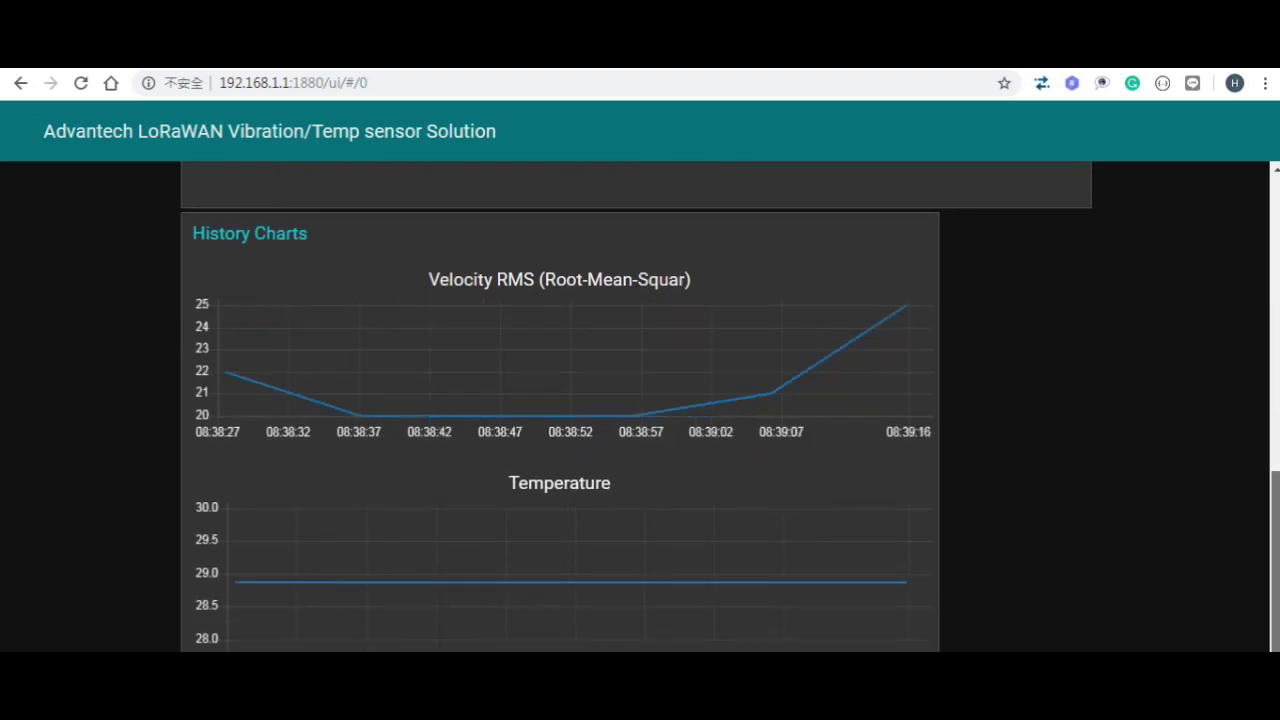
{"action": "scroll", "coordinate": [636, 400], "scroll_direction": "up", "scroll_amount": 2}
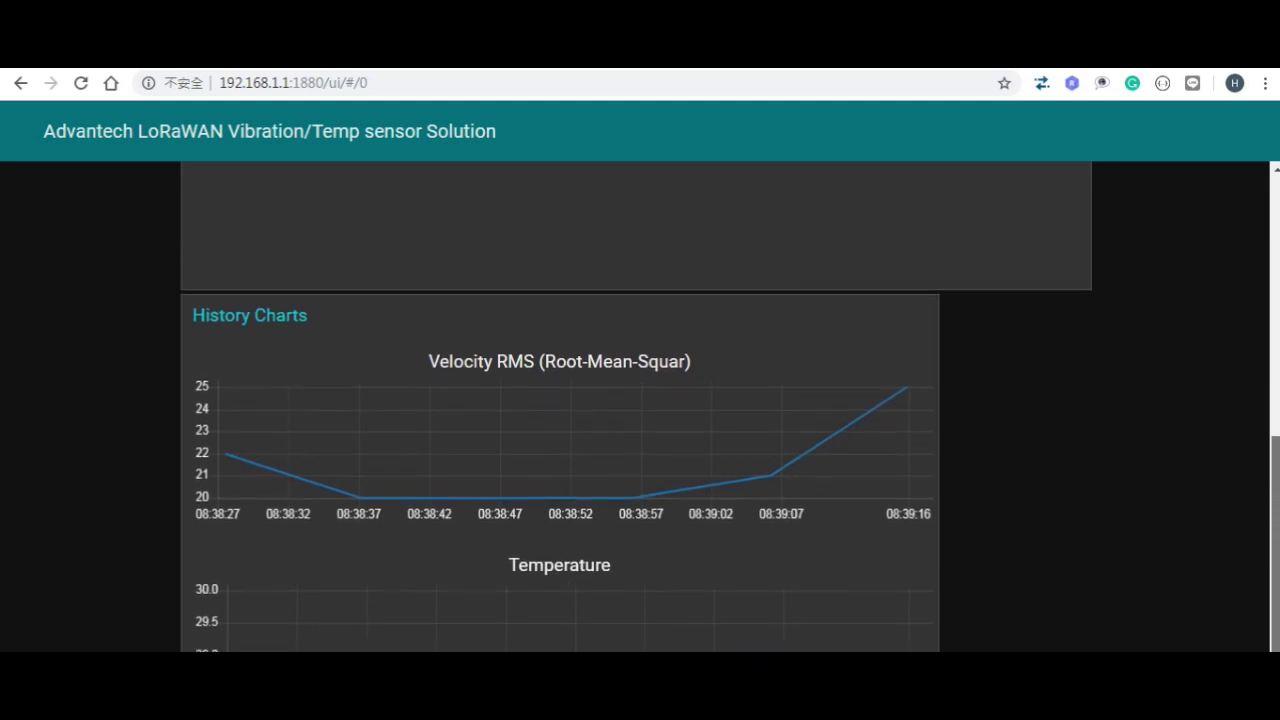
{"action": "scroll", "coordinate": [636, 400], "scroll_direction": "up", "scroll_amount": 2}
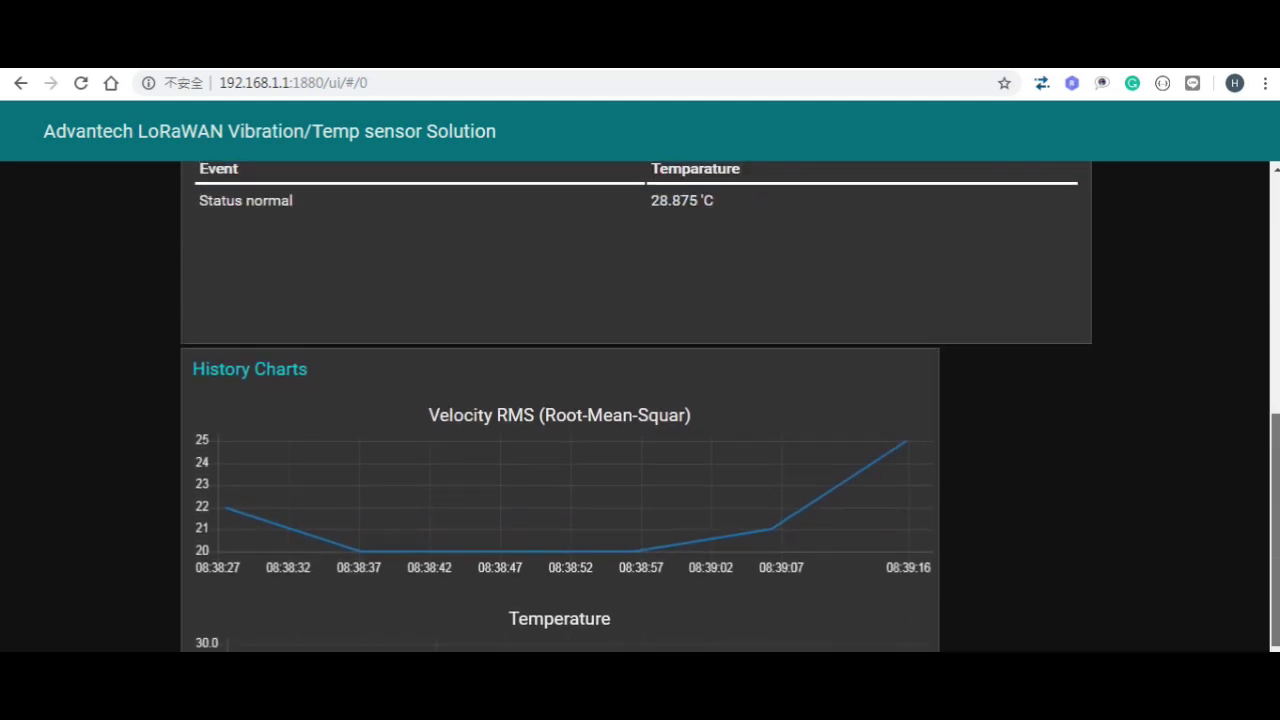
{"action": "scroll", "coordinate": [636, 400], "scroll_direction": "up", "scroll_amount": 3}
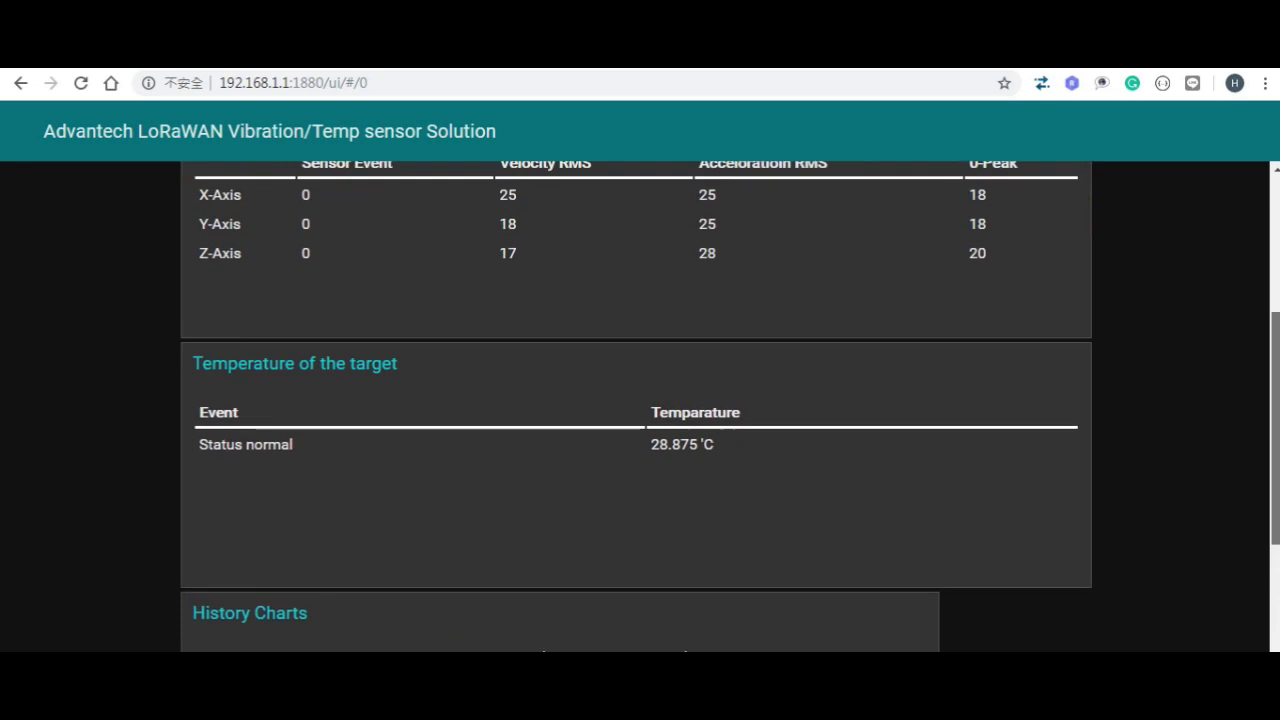
{"action": "scroll", "coordinate": [636, 400], "scroll_direction": "up", "scroll_amount": 5}
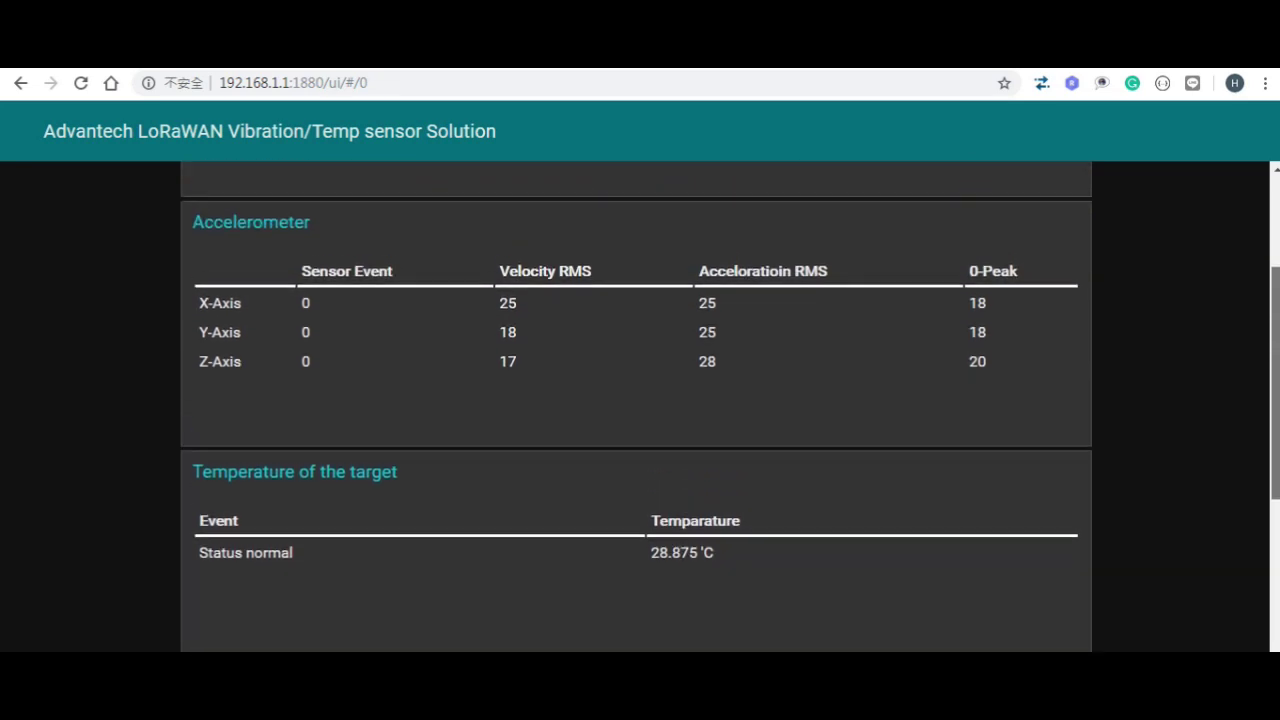